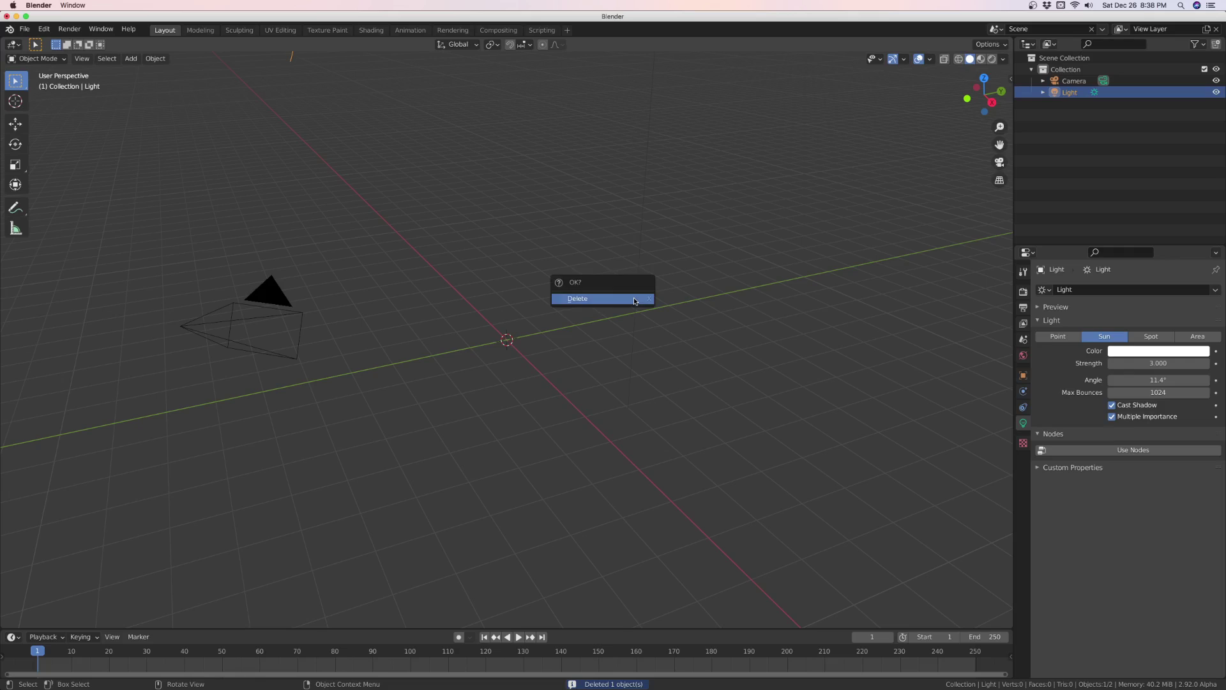
Delete the light and hide the camera to leave the viewport empty
click(634, 299)
click(238, 311)
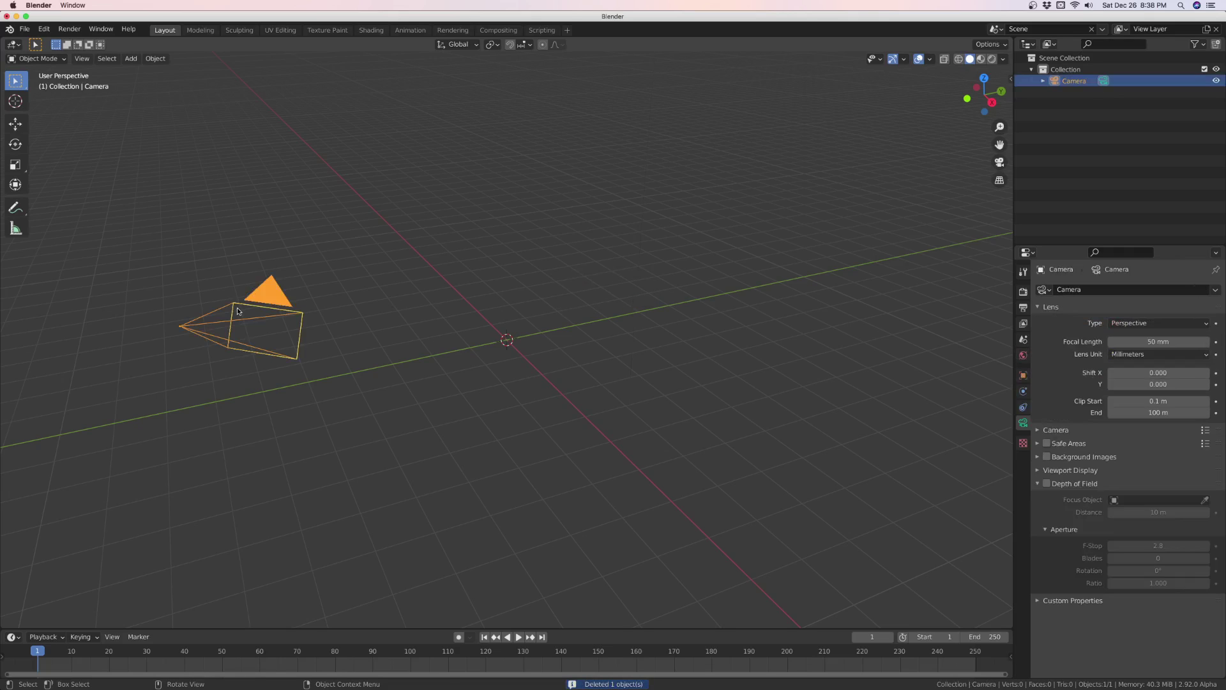
key(Delete)
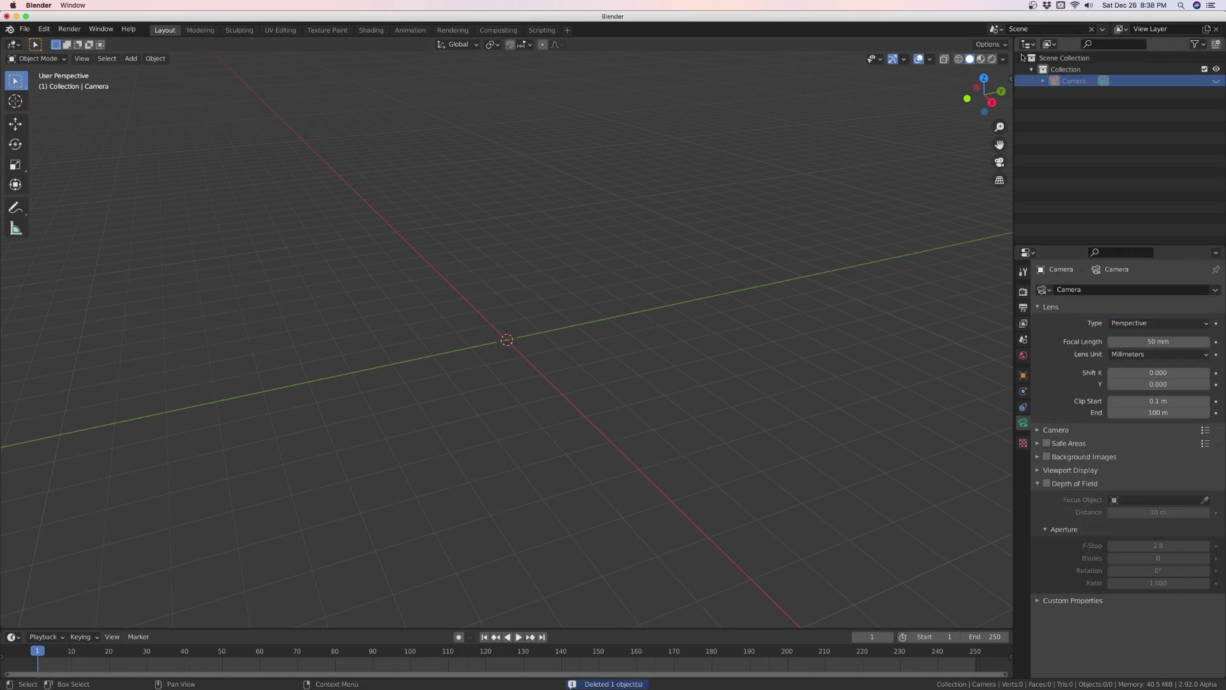
Enable the Screencast Keys display and hide the viewport sidebar again
click(1010, 78)
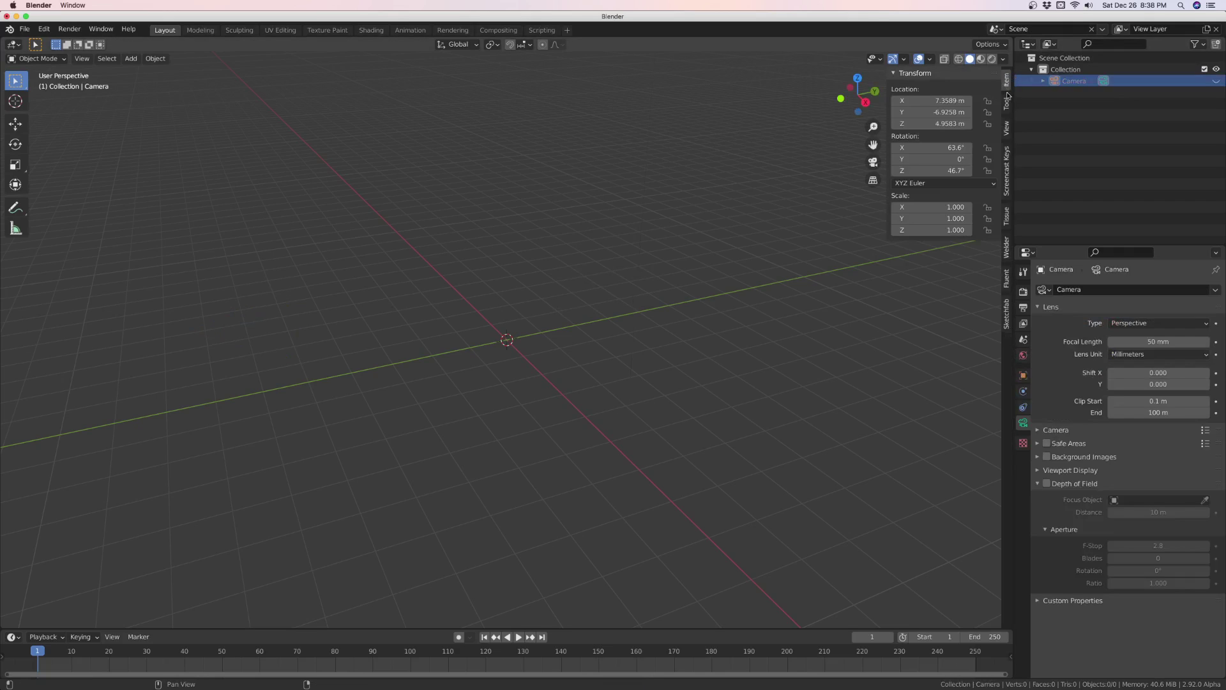
click(1006, 153)
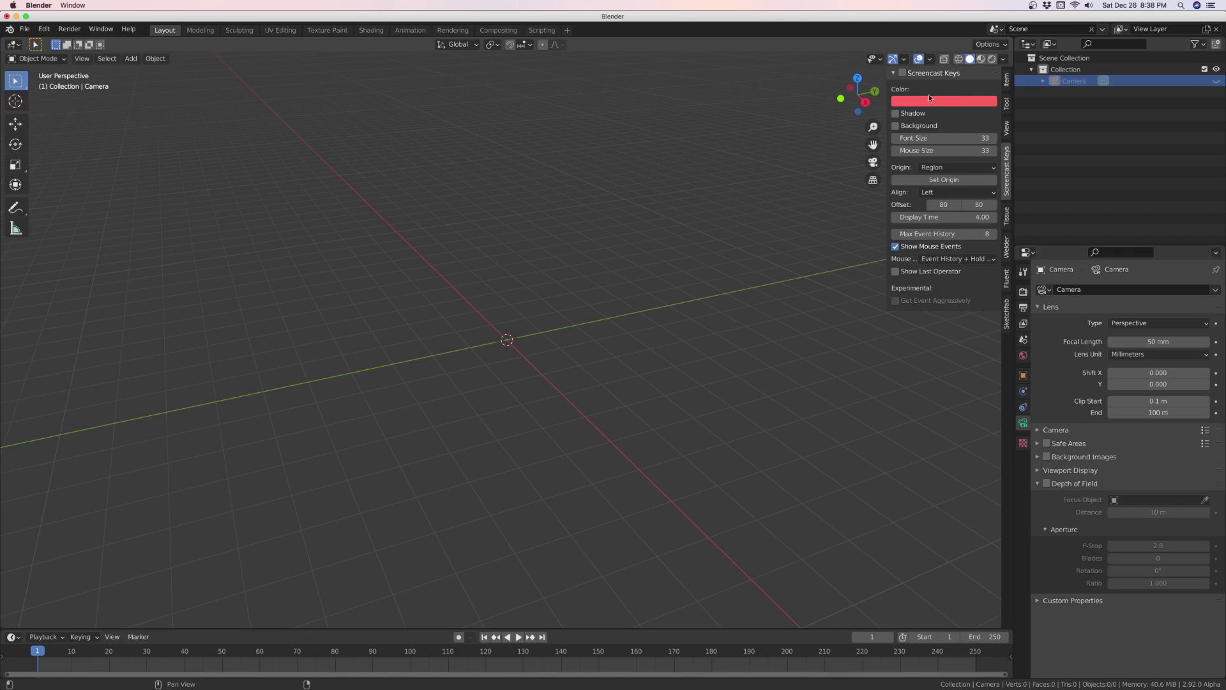
click(903, 73)
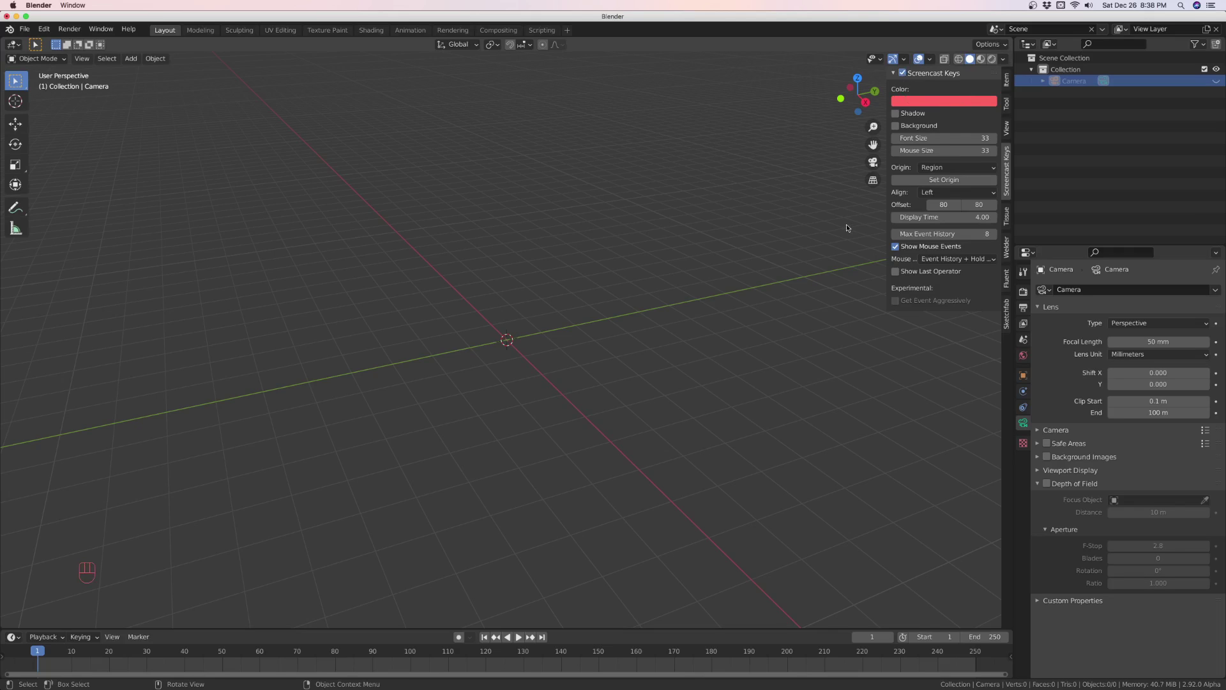
key(n)
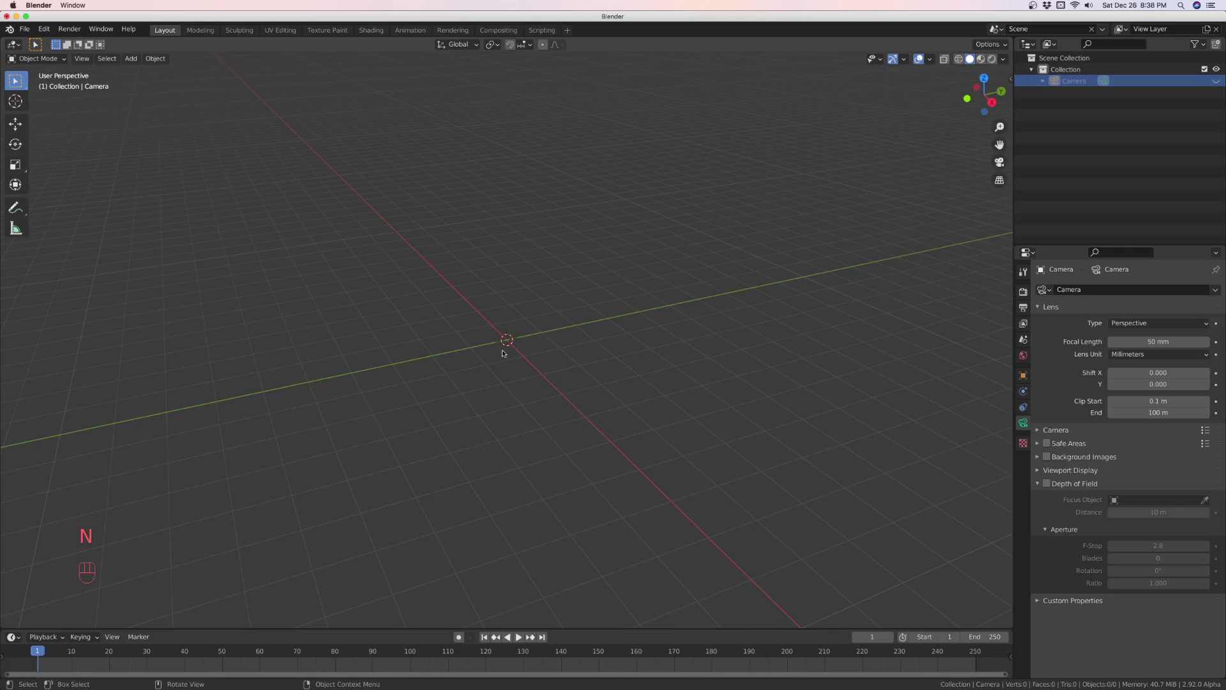
Create a rectangular box at the world origin with Fluent's Create tool and give it thickness
key(f)
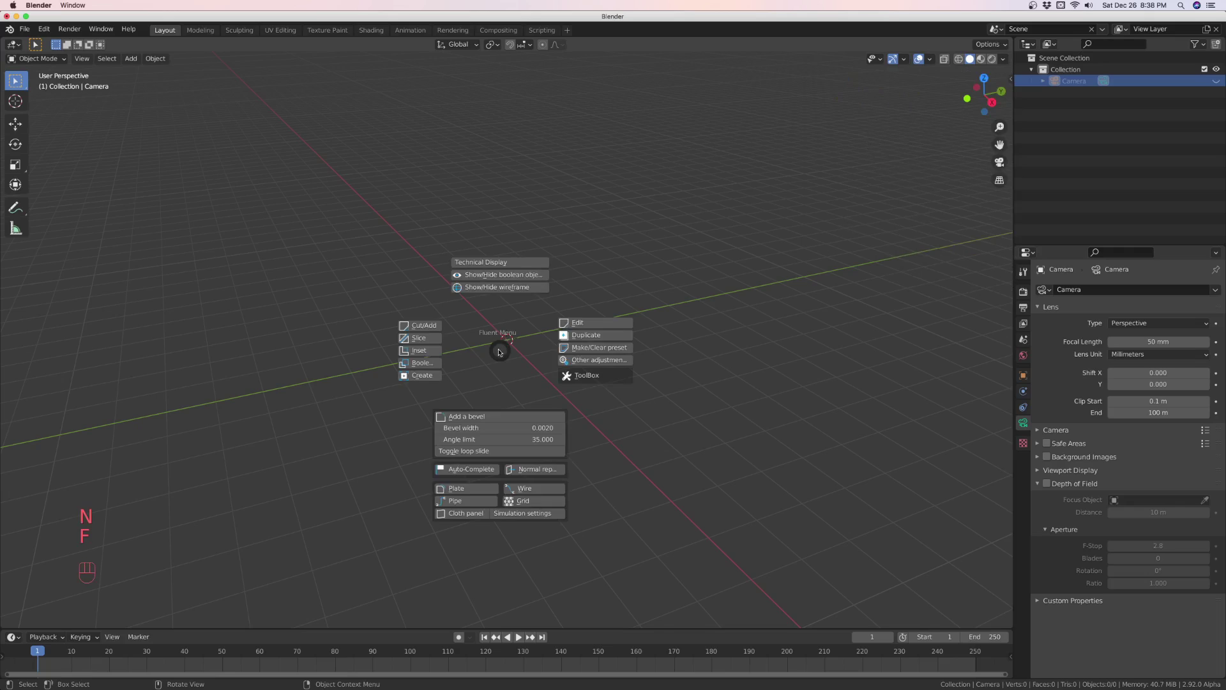
click(437, 377)
drag(508, 343, 611, 350)
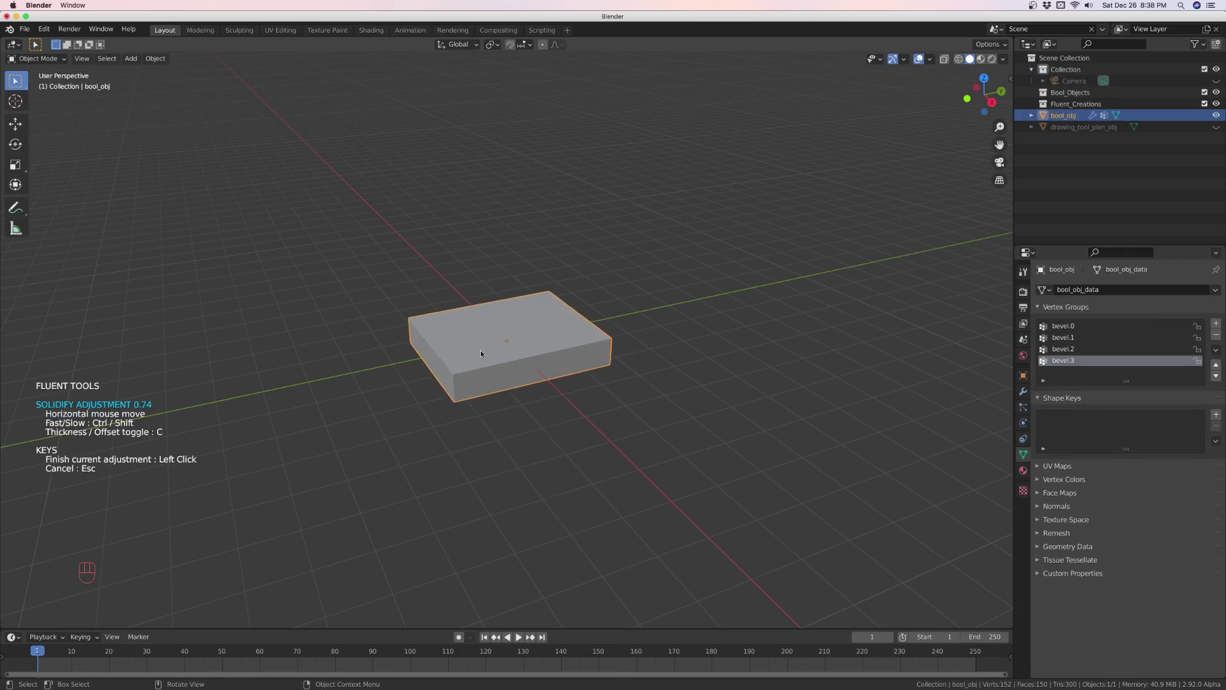
click(313, 371)
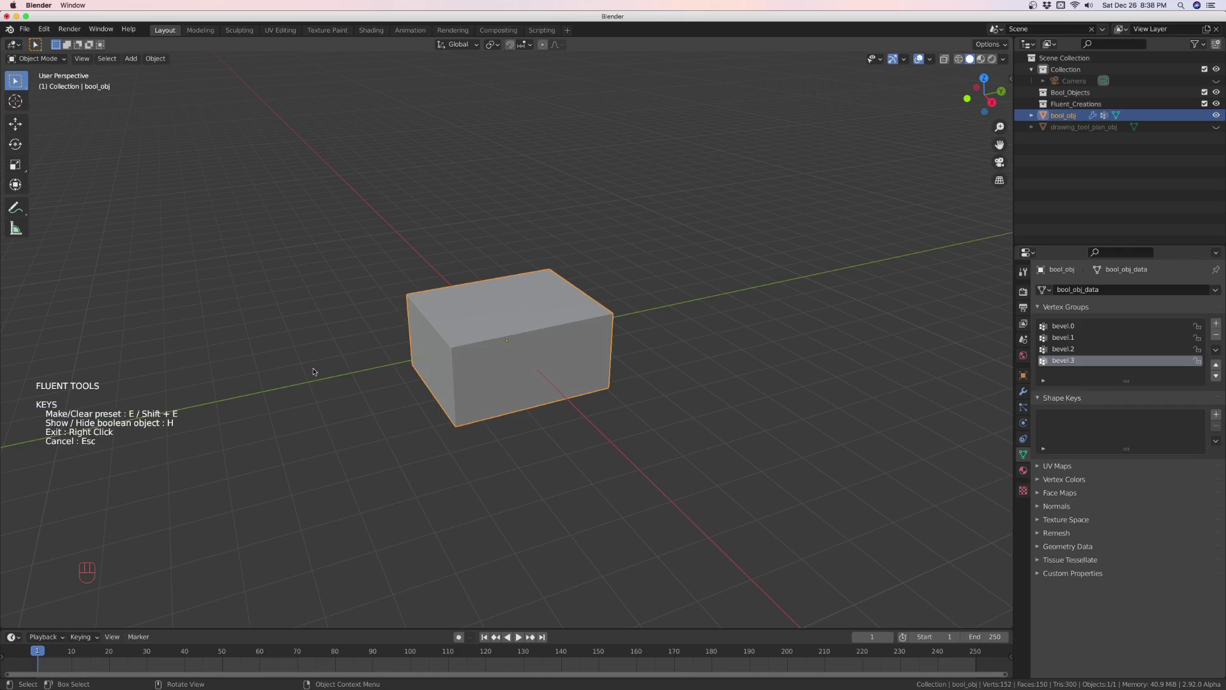
Add a wide rounded bevel to all edges of the box and finish the creation
click(551, 369)
click(642, 336)
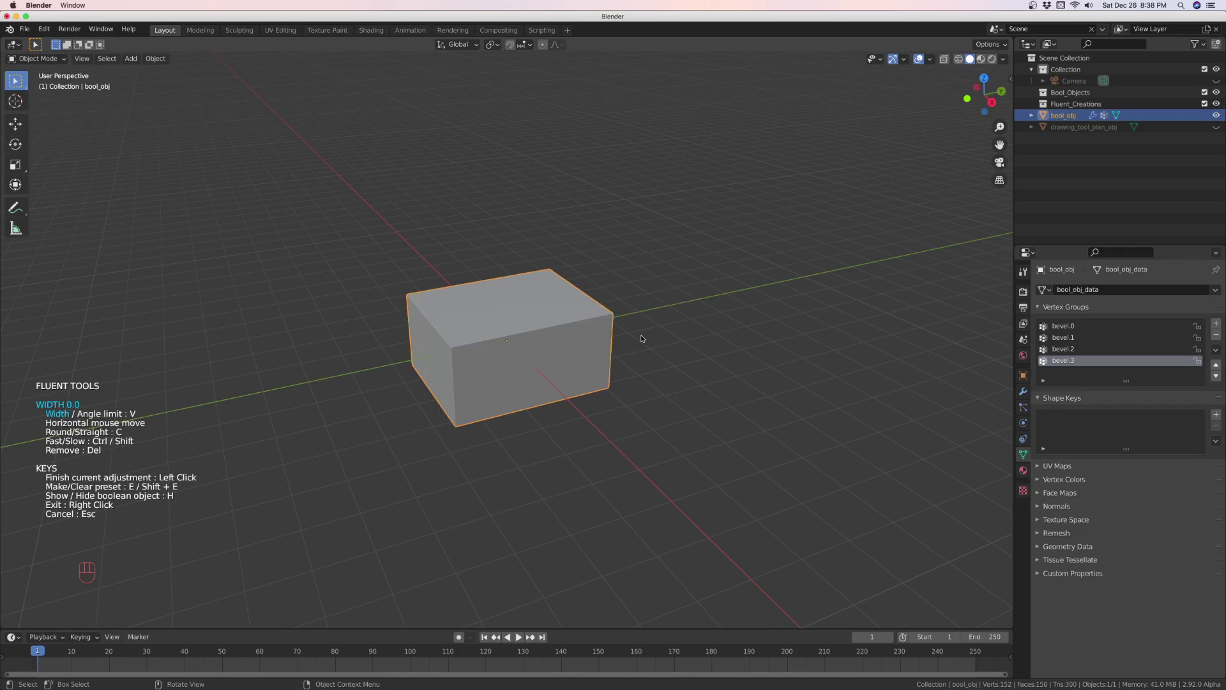
click(741, 342)
Start a Fluent Slice on the box's front face and set up a square-distributed drawing grid with resolution 14, enlarged beyond the box
mouse_move(582, 424)
middle_down()
mouse_move(580, 396)
mouse_move(570, 420)
middle_up()
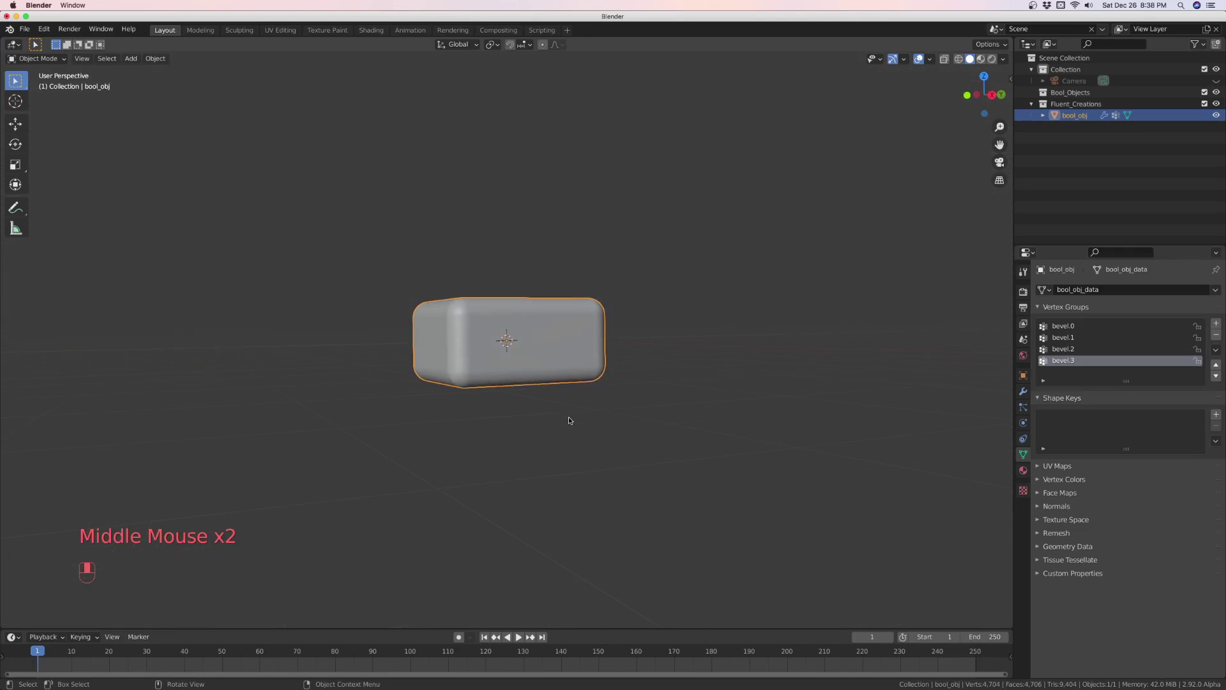
scroll(501, 332, up, 2)
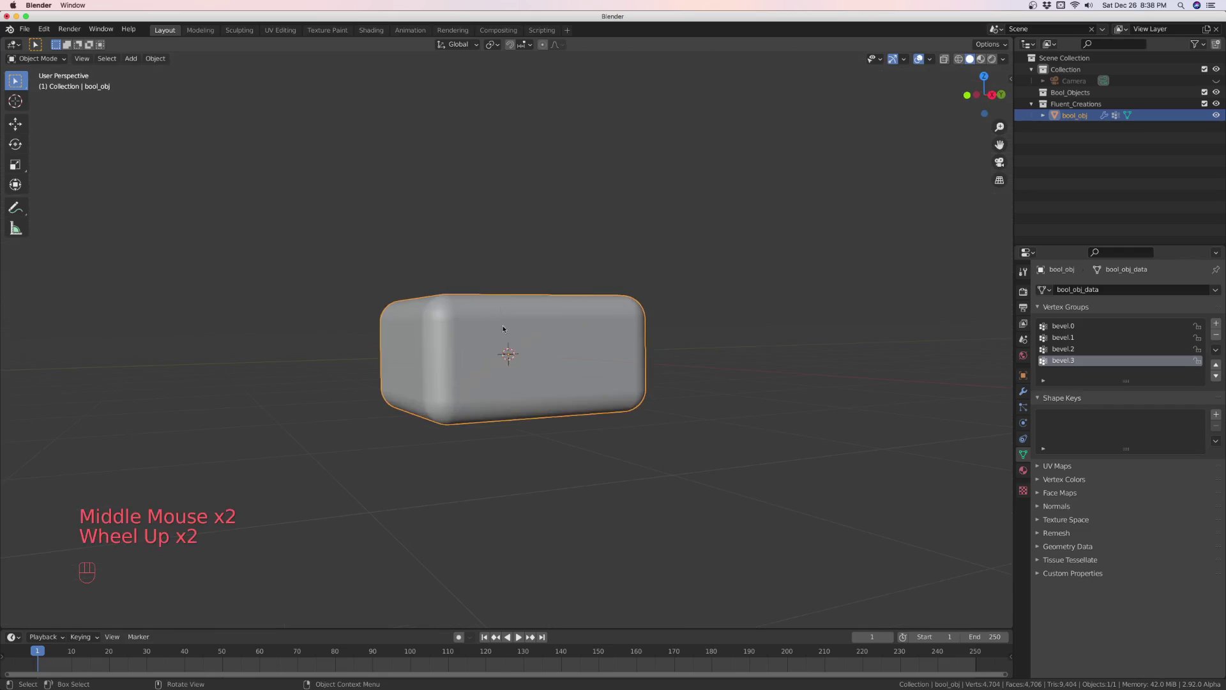
middle_drag(501, 325, 368, 358)
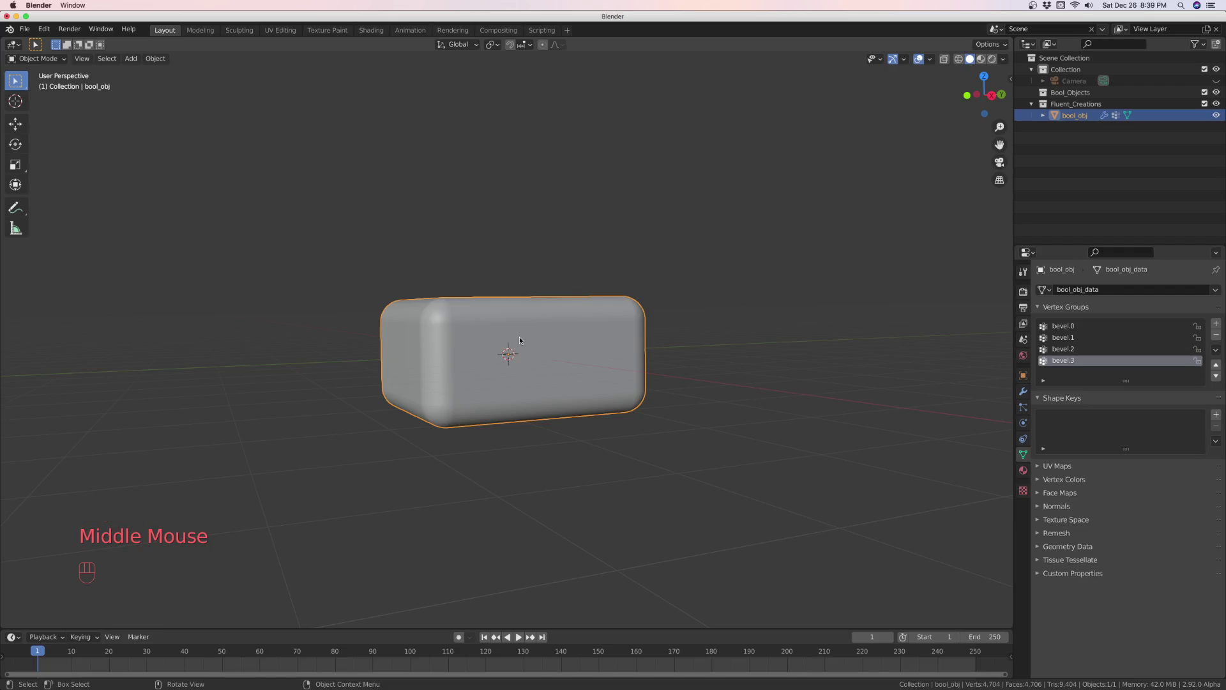
key(f)
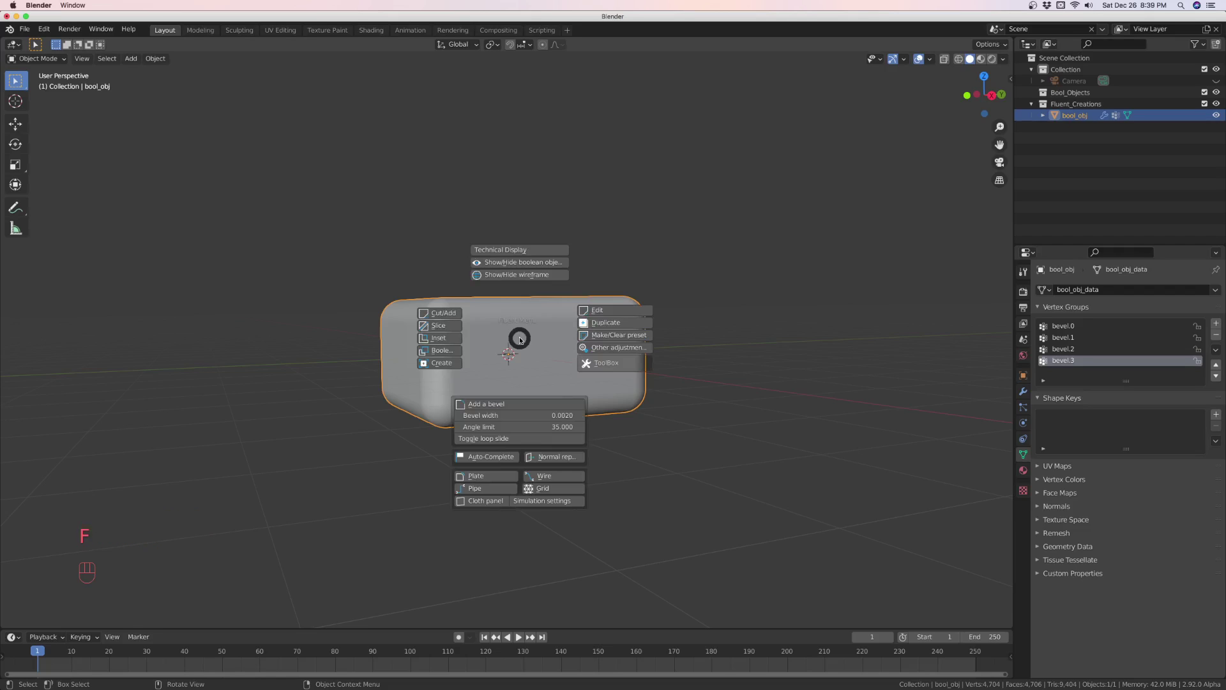
click(450, 328)
right_click(463, 332)
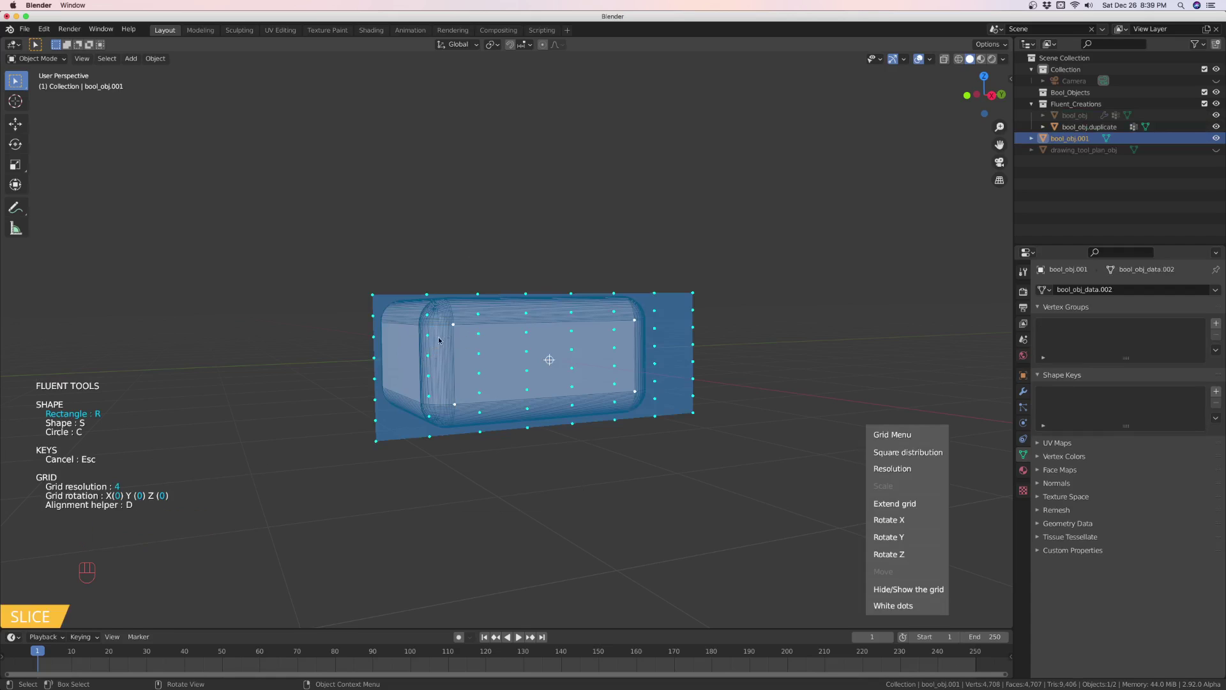
middle_drag(432, 355, 396, 351)
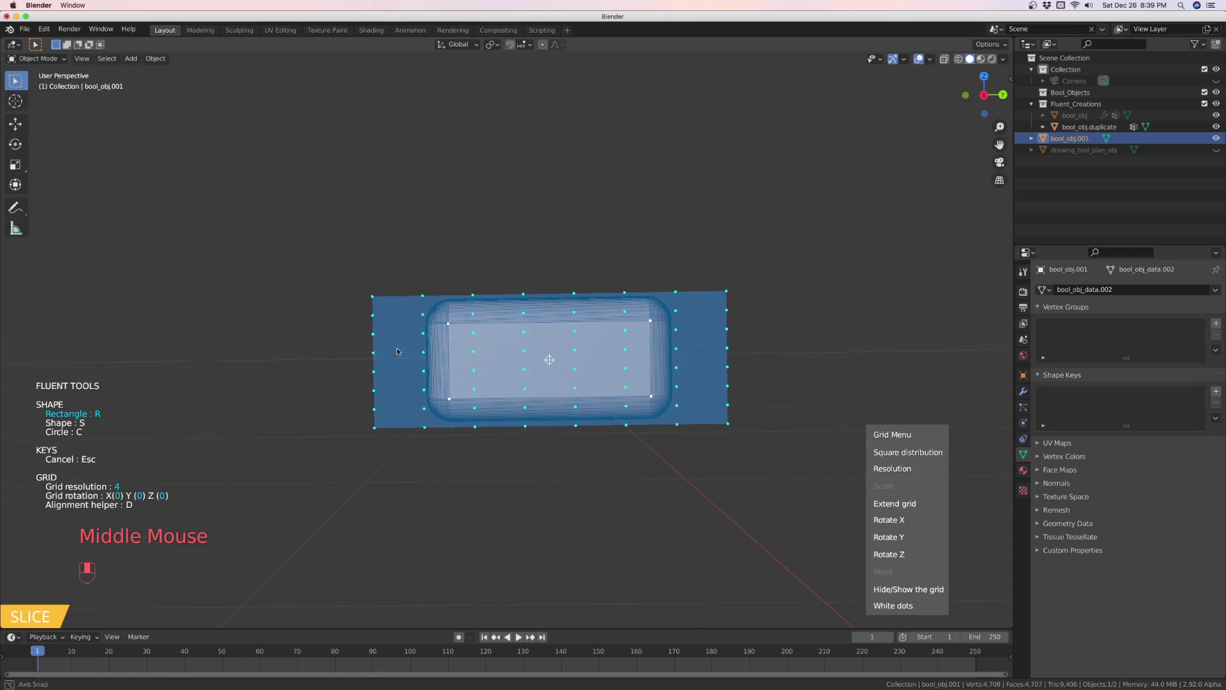
click(897, 468)
mouse_move(898, 468)
mouse_down()
mouse_move(928, 466)
mouse_move(902, 469)
mouse_up()
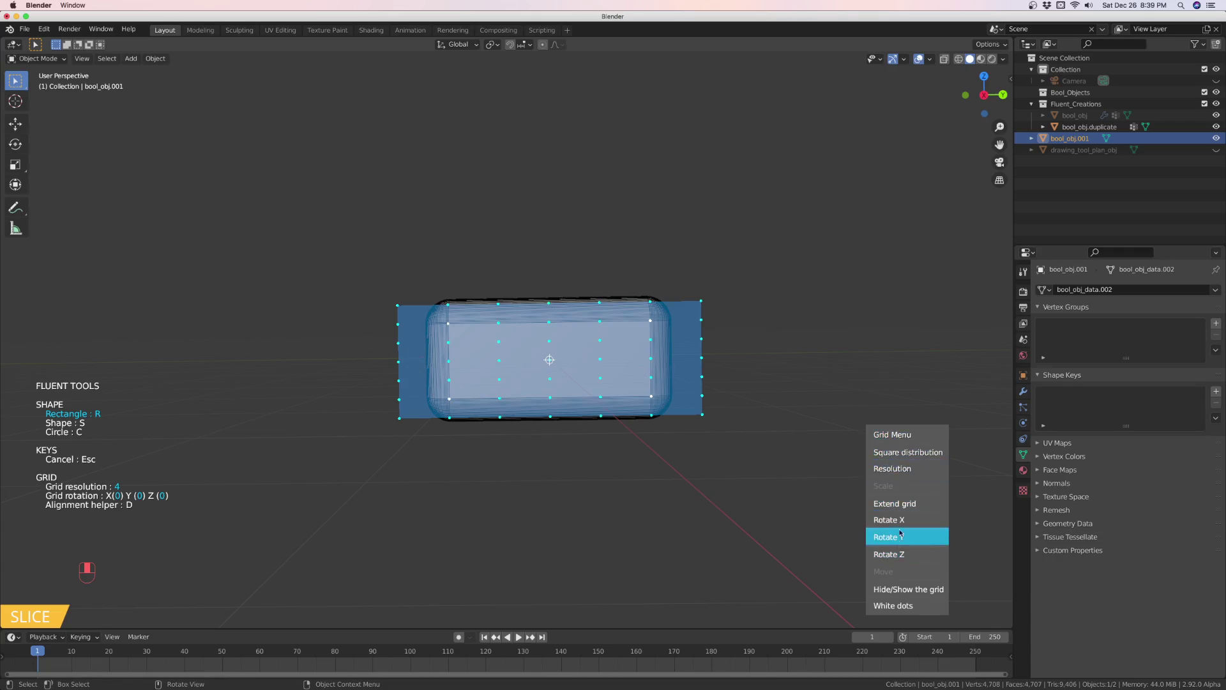
click(888, 453)
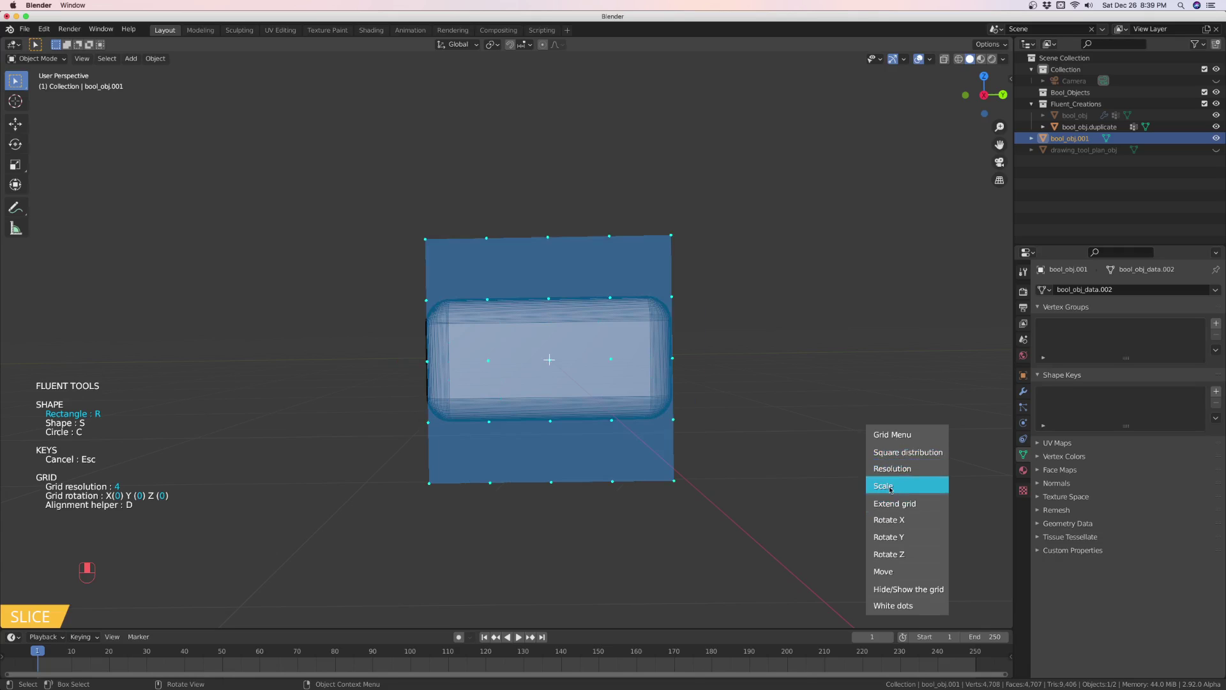
drag(889, 489, 994, 484)
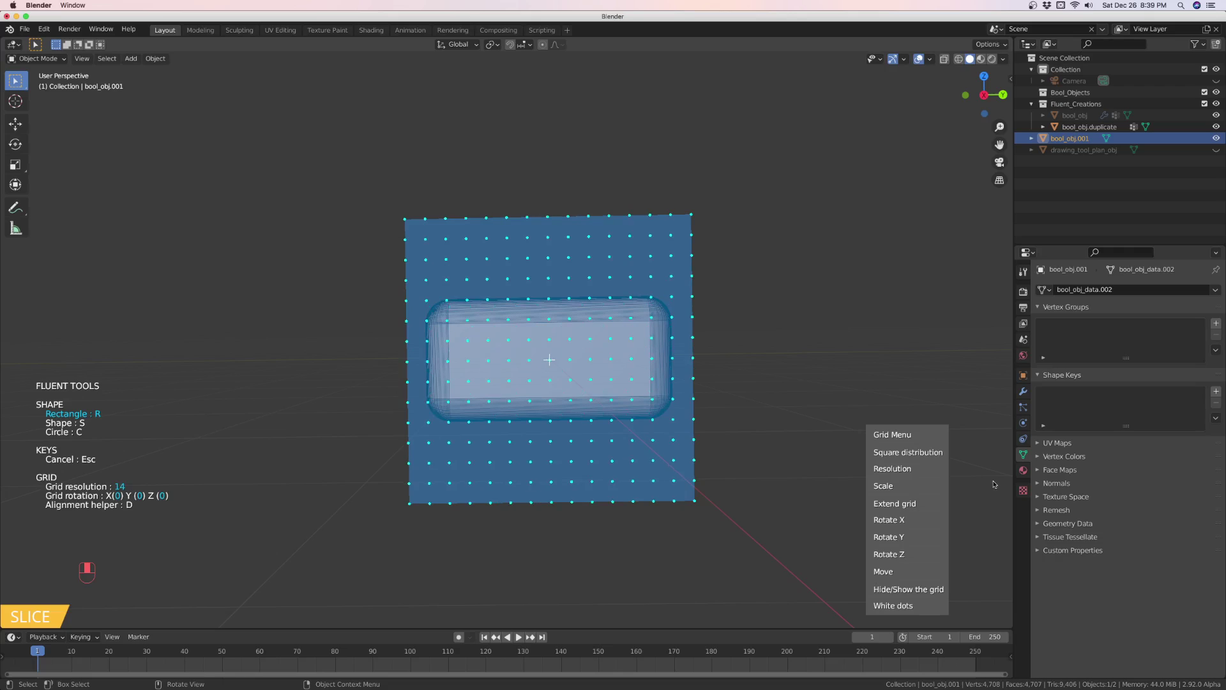
Slice the upper part of the box off as a lid with a full-width rectangle extended through the whole depth
click(408, 343)
drag(408, 343, 682, 289)
middle_drag(681, 289, 690, 310)
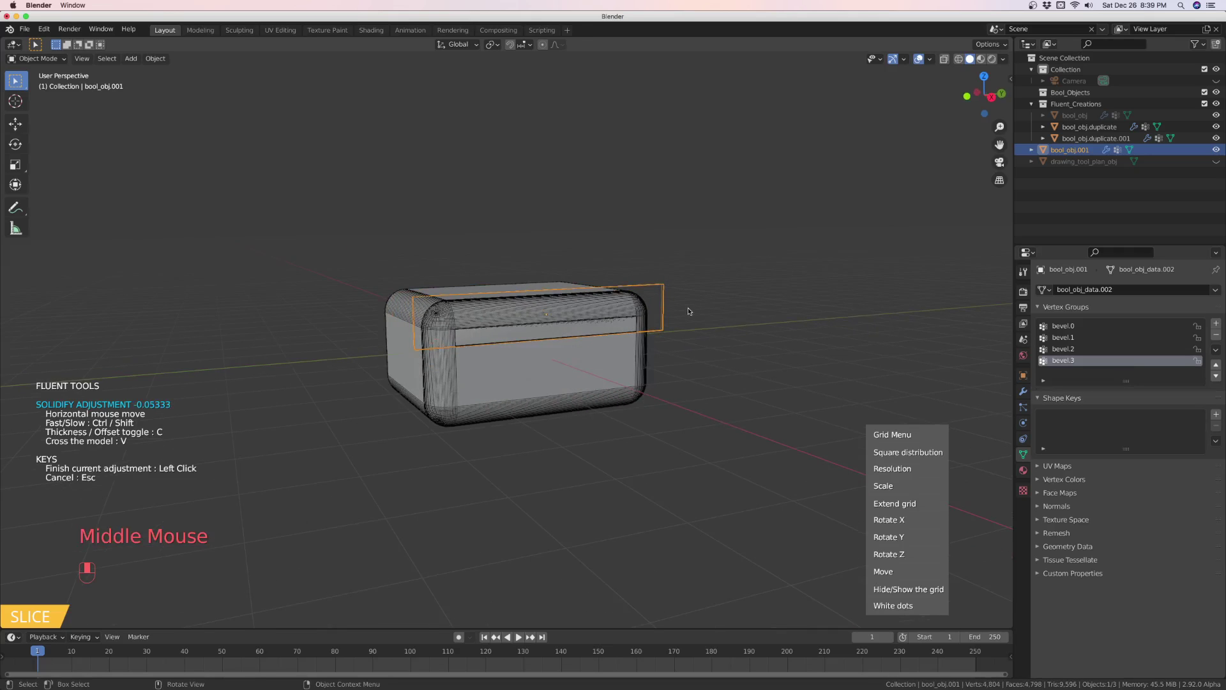
click(606, 306)
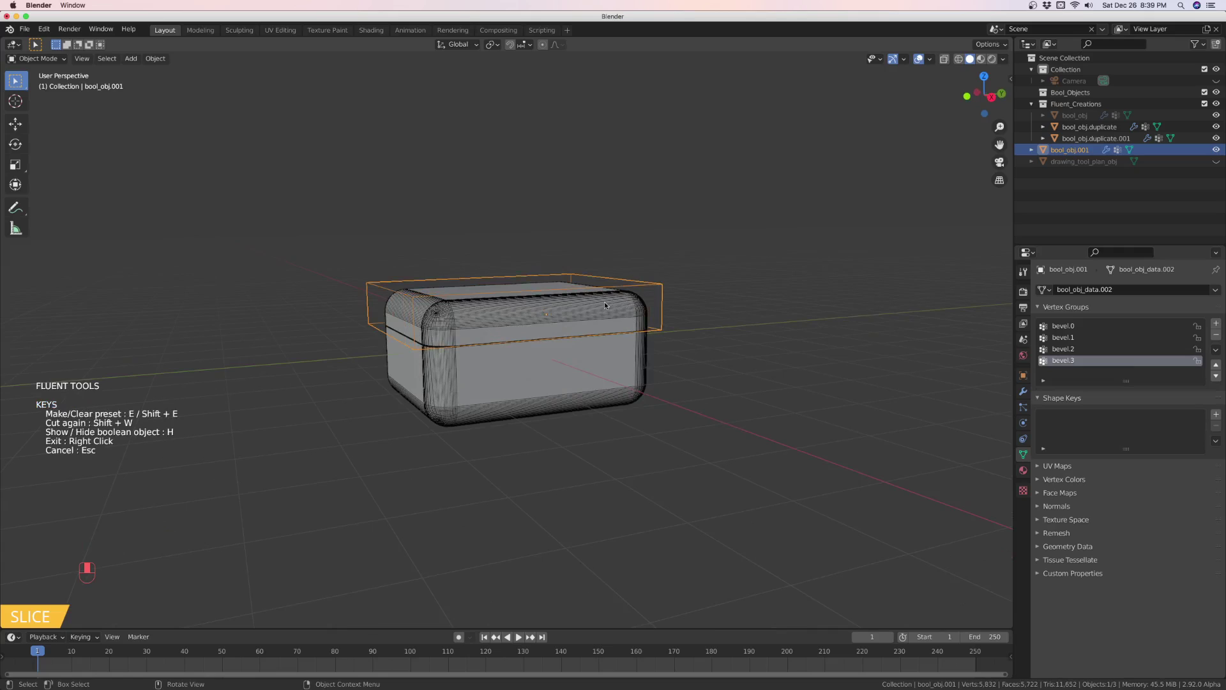
right_click(605, 304)
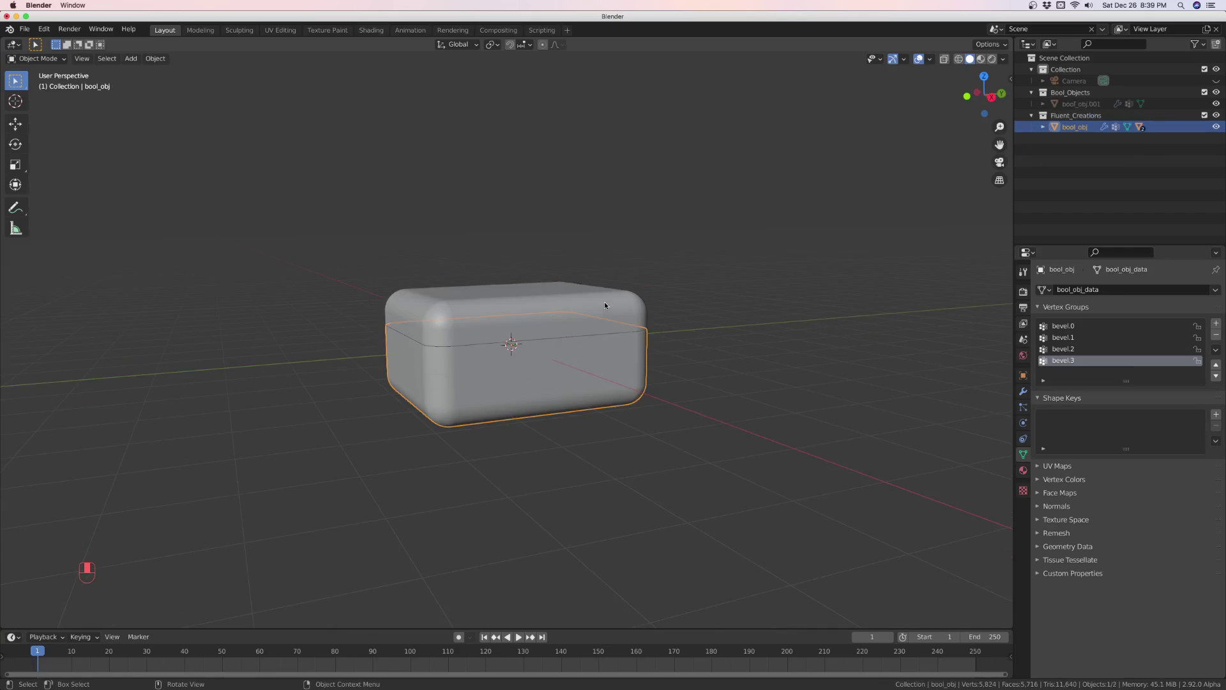
Select the lid and start a Fluent Slice with the drawing grid on its top face
click(563, 313)
scroll(562, 299, up, 4)
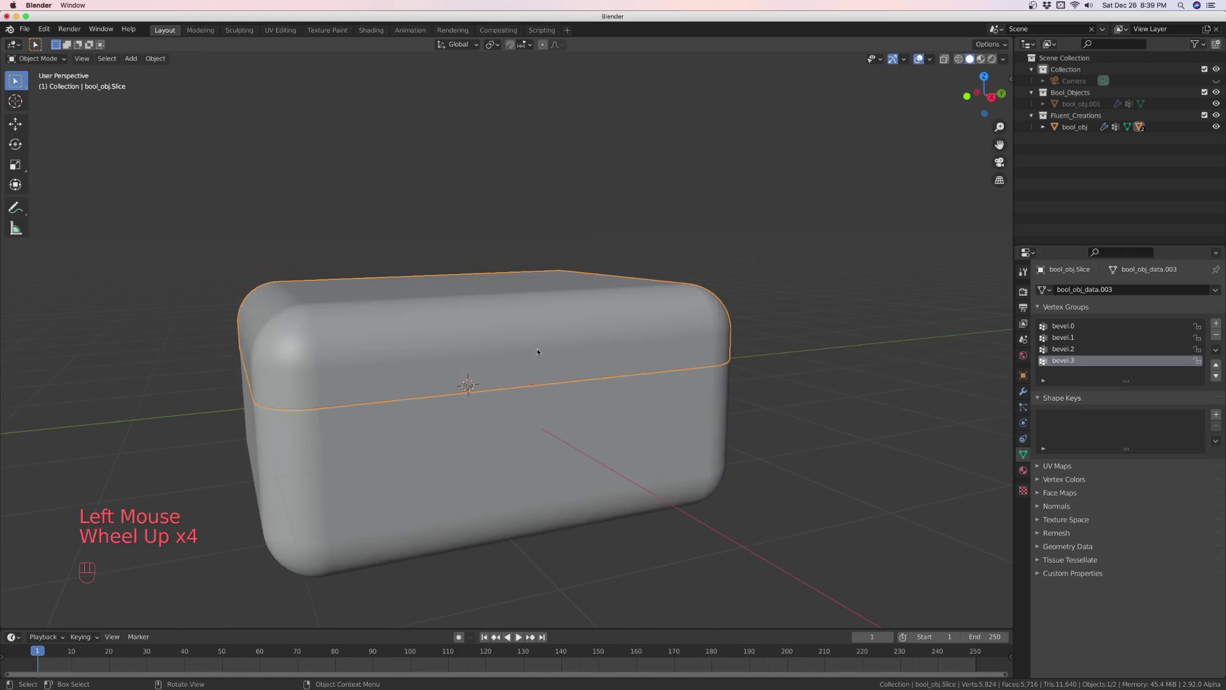
middle_drag(537, 351, 551, 329)
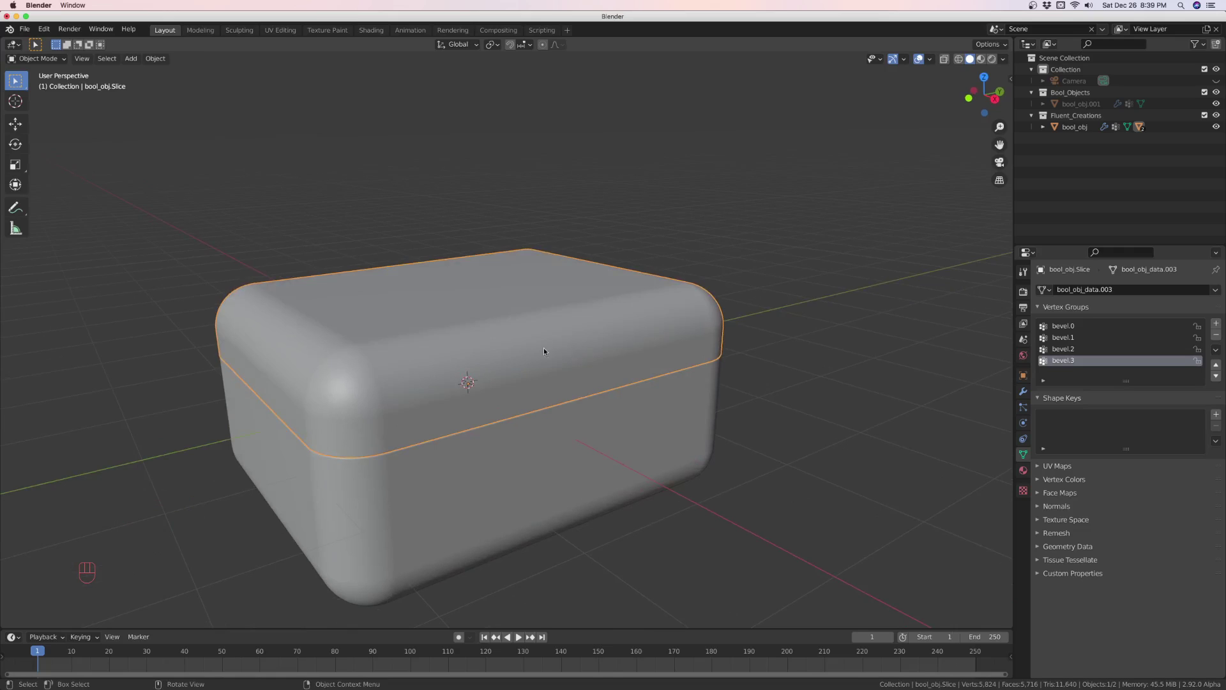
key(f)
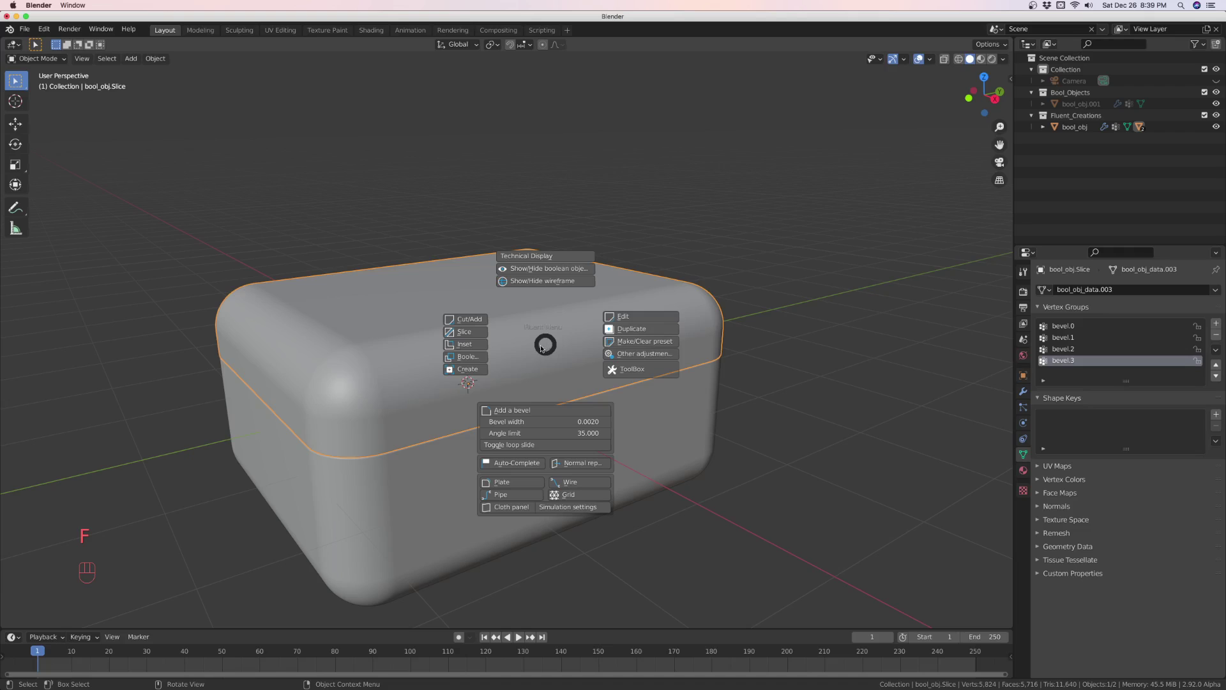
click(471, 331)
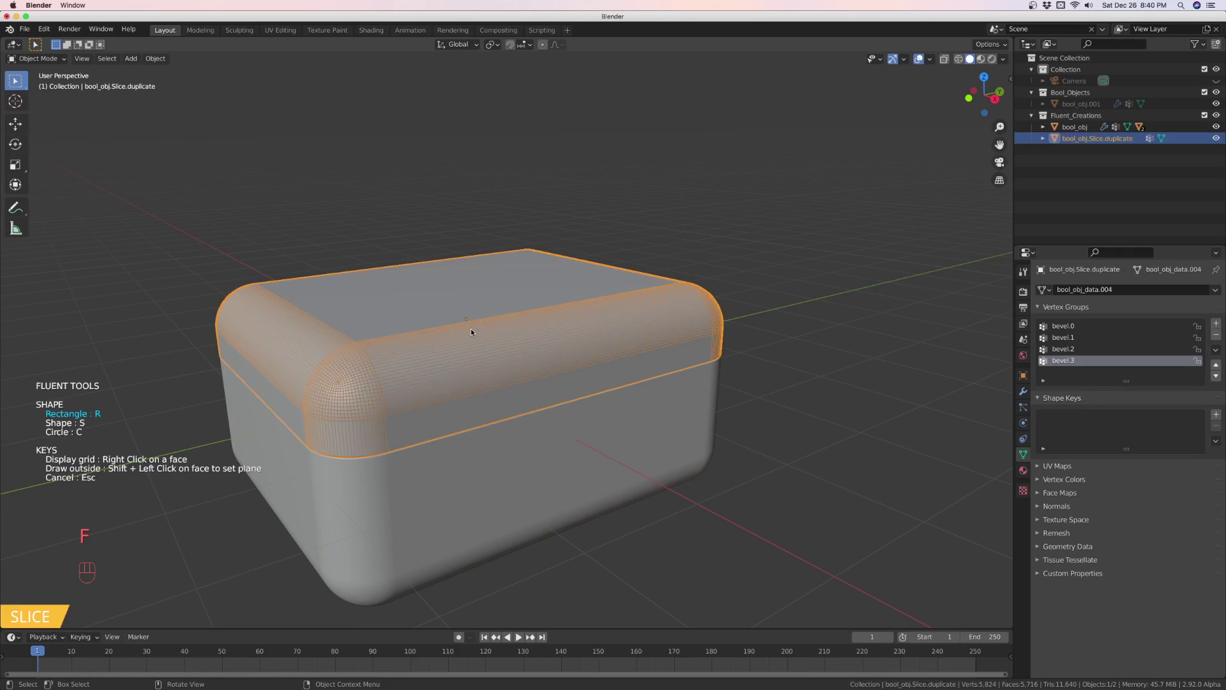
right_click(496, 307)
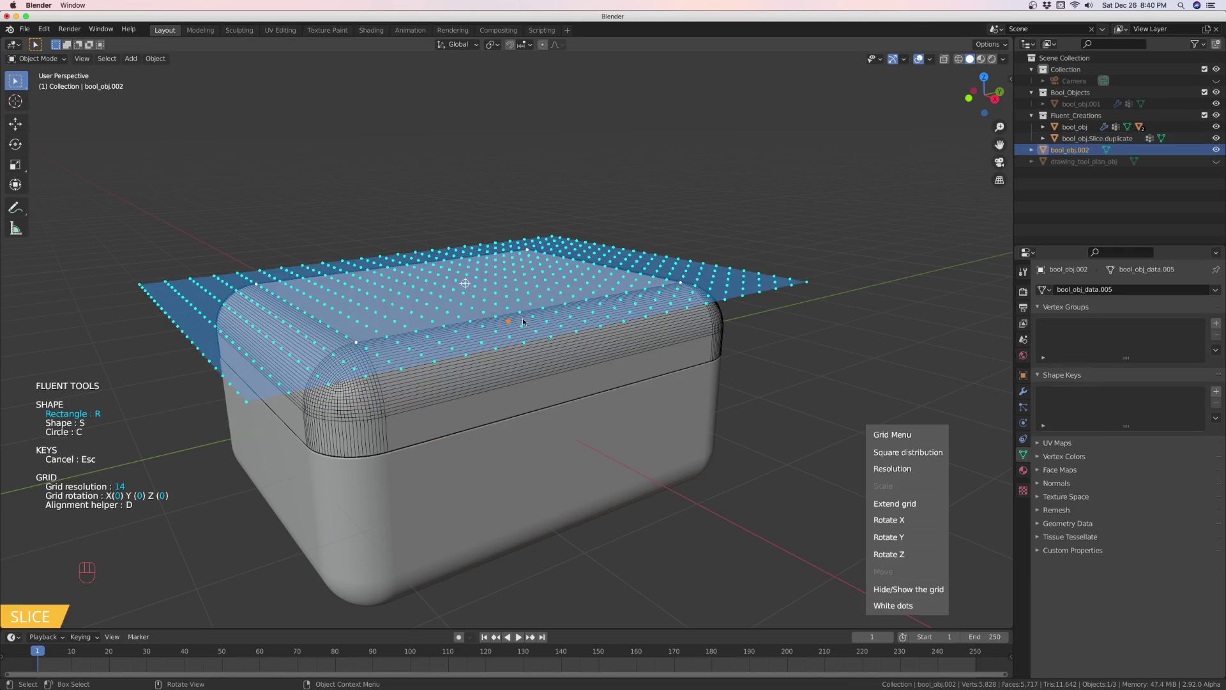
middle_drag(525, 327, 487, 413)
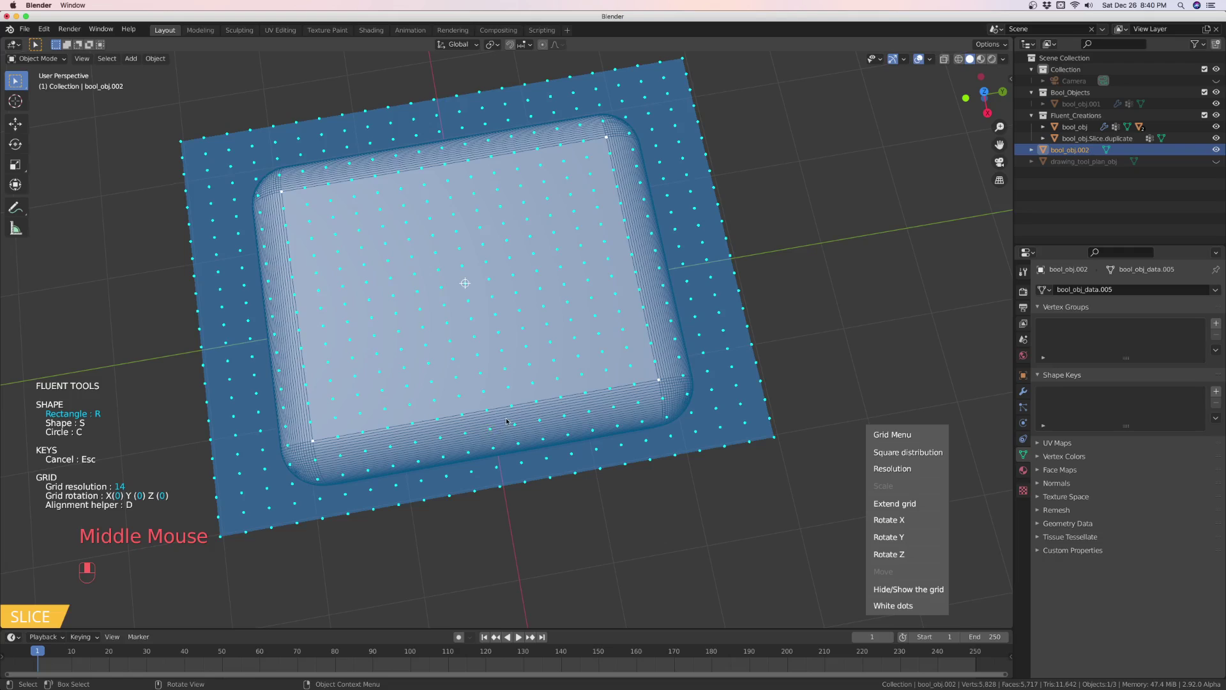
middle_drag(490, 423, 465, 433)
Slice a centred rectangular piece out of the lid's front edge, extending the cut down to just above the lid seam
click(463, 433)
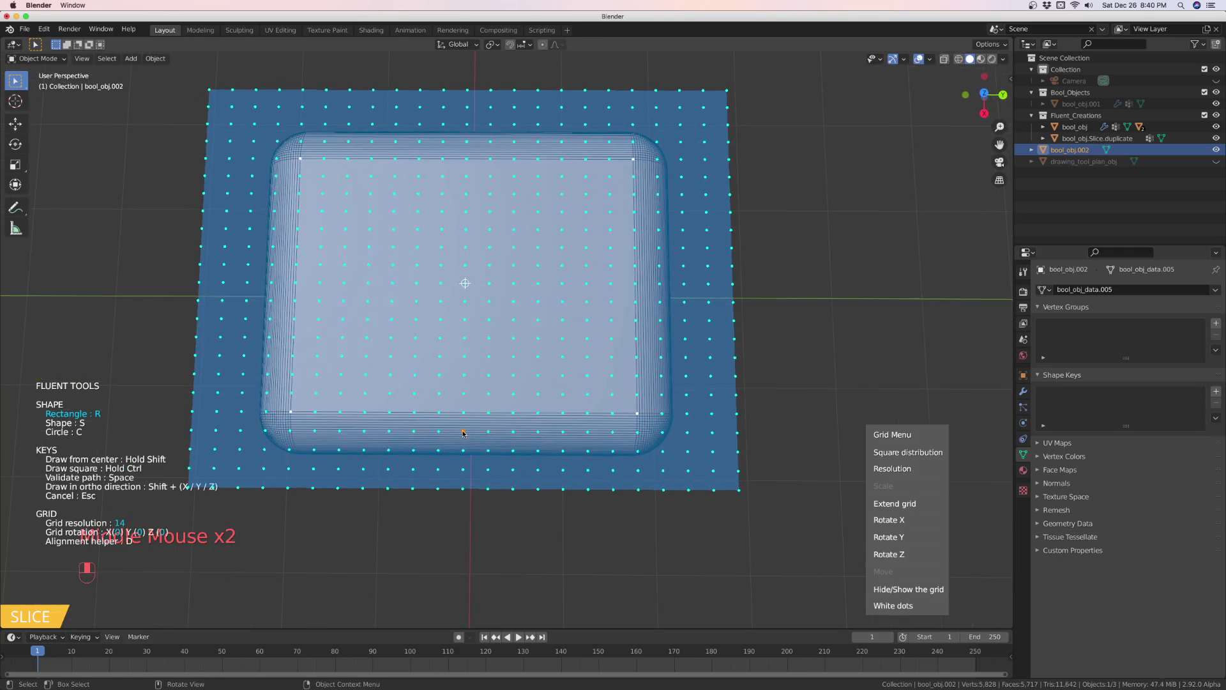
shift+drag(492, 432, 542, 392)
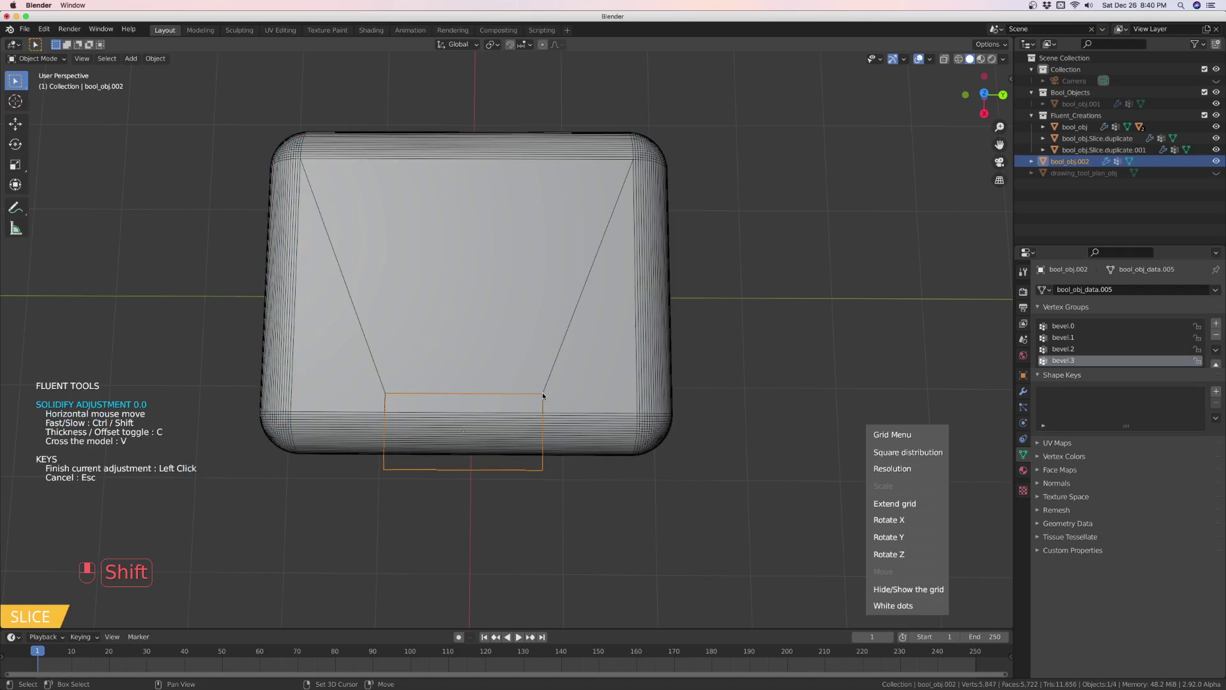
middle_drag(519, 400, 511, 336)
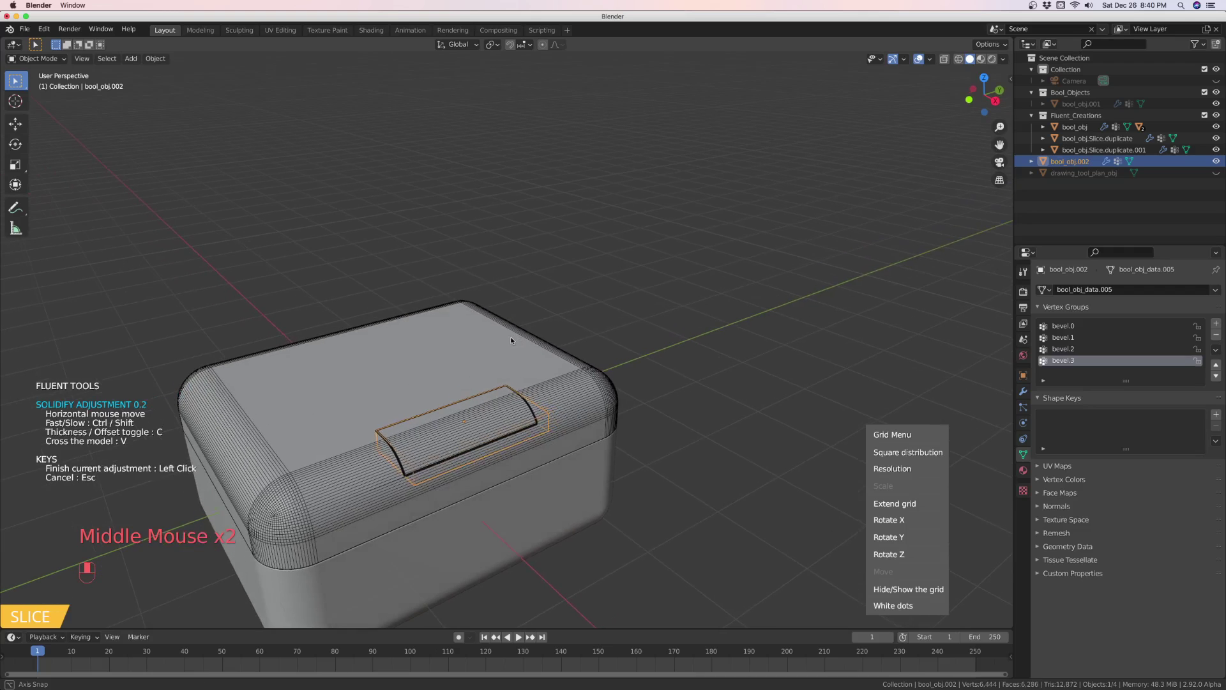
click(461, 362)
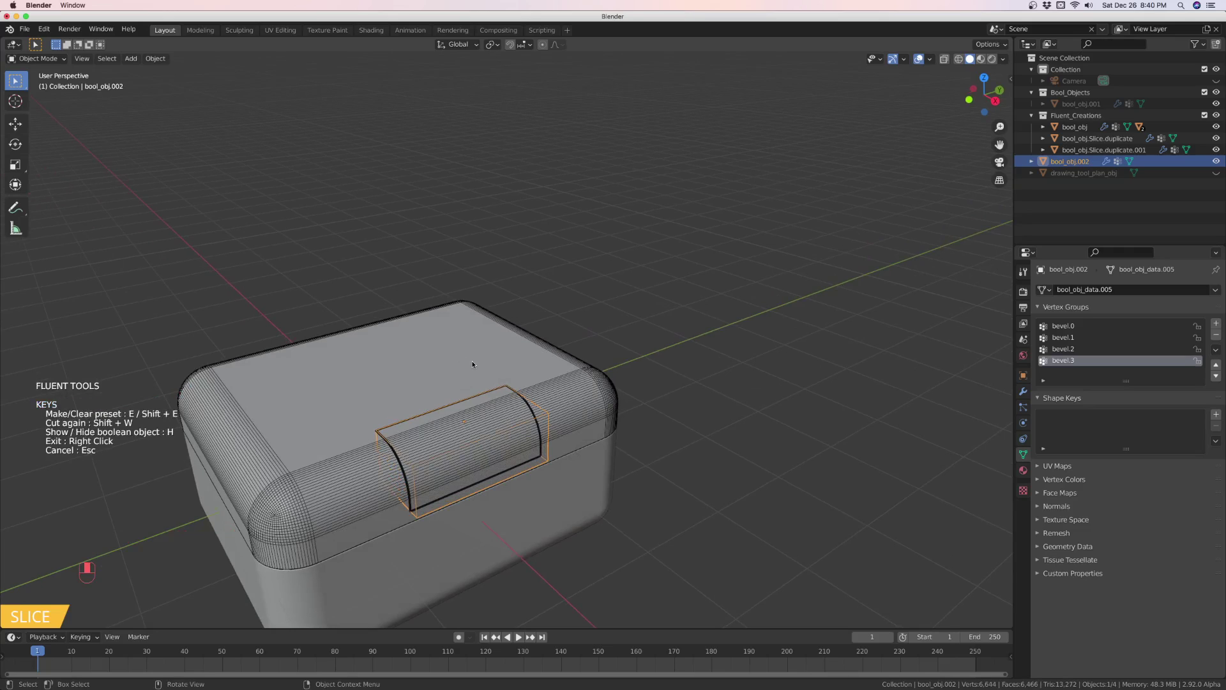
right_click(473, 364)
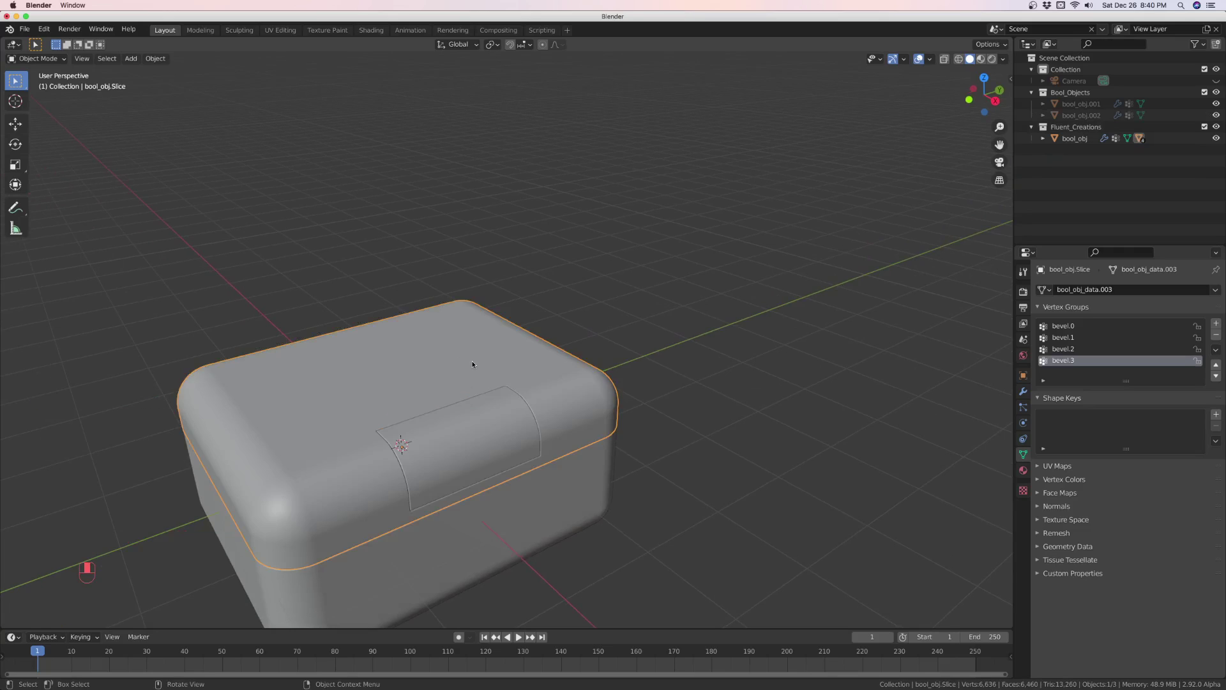
Select the rectangular piece sliced from the lid's front edge
click(573, 484)
click(534, 434)
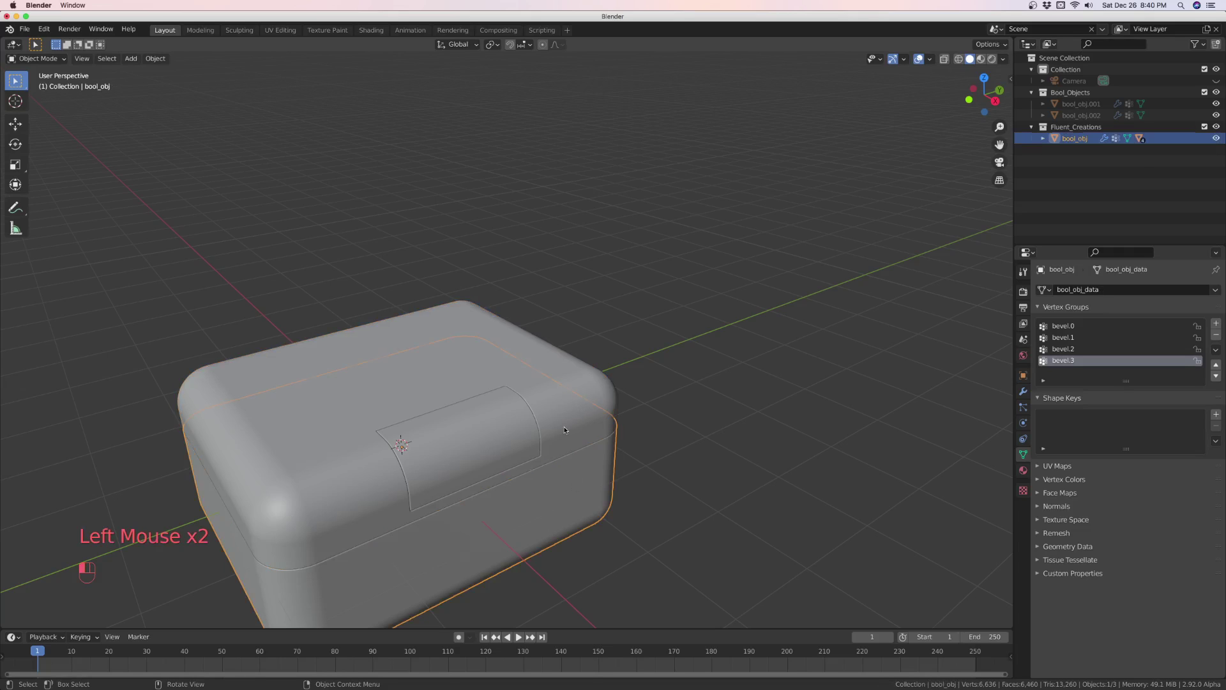
click(528, 433)
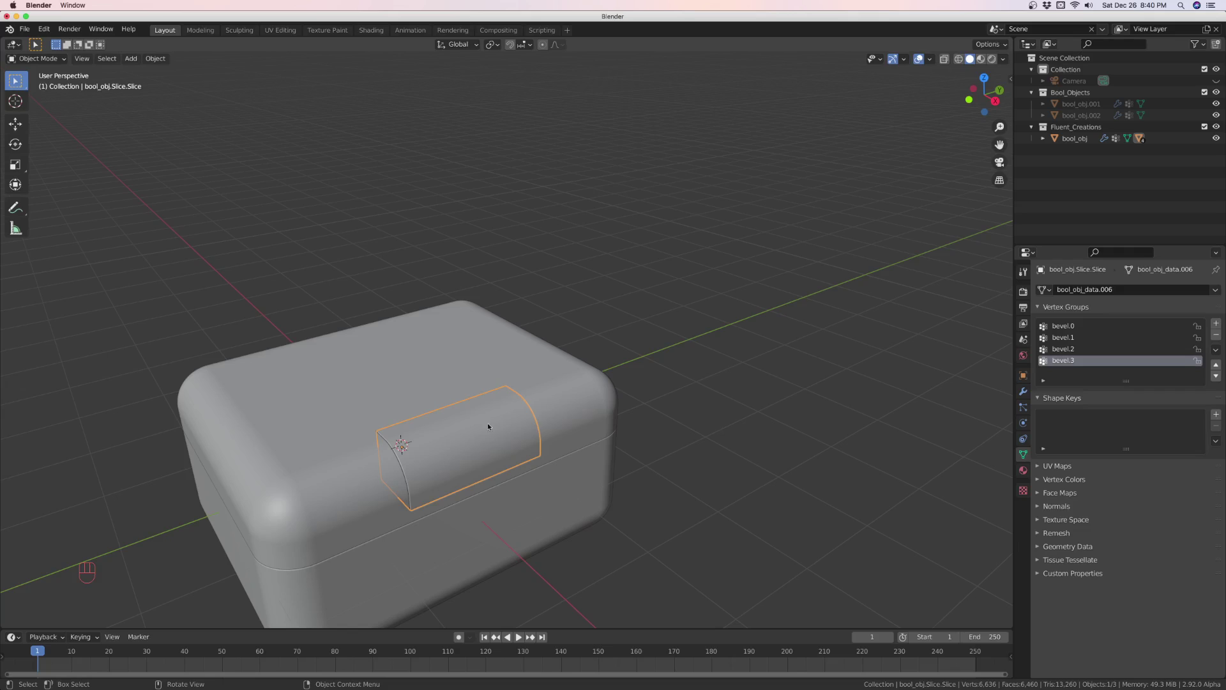
Edit the latch piece in Fluent and make its second bevel straight instead of round, reducing the bevel width to form a flat chamfer
key(f)
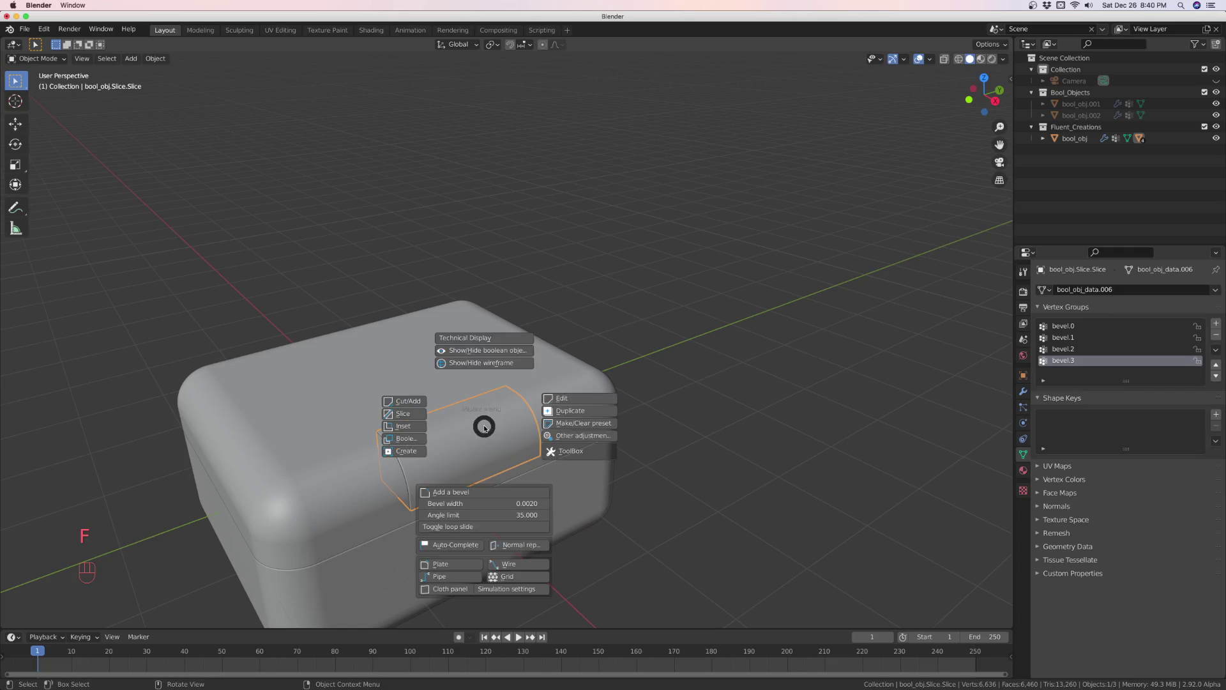
click(561, 399)
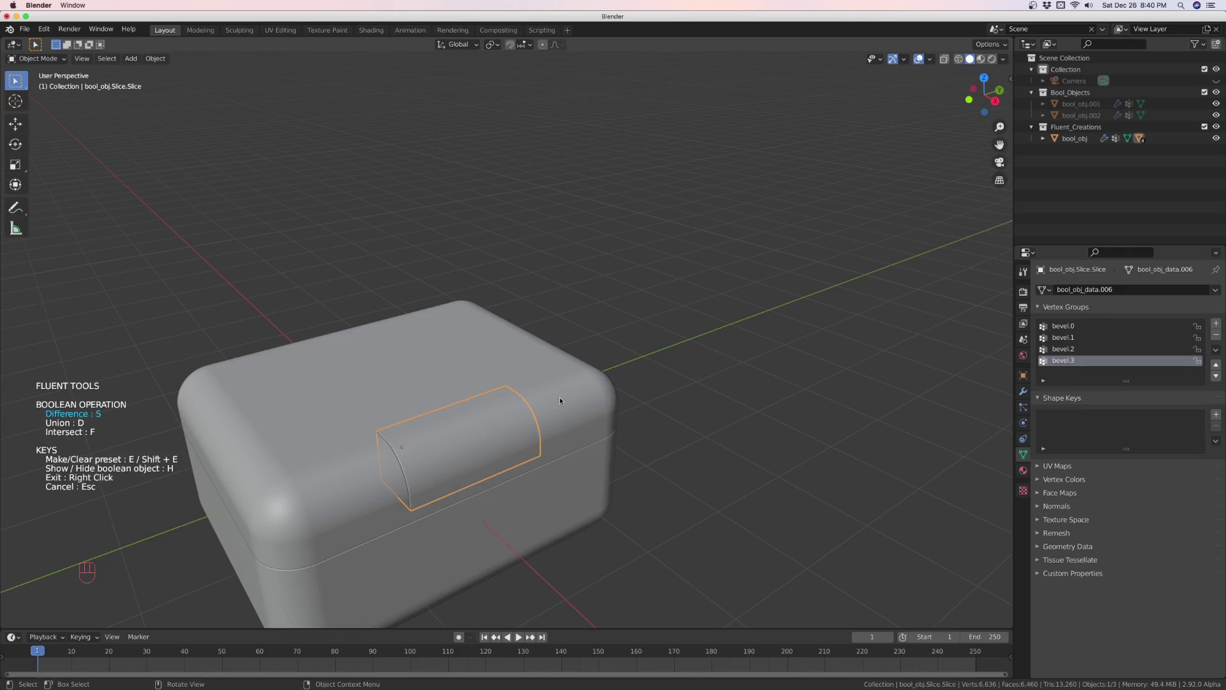
click(560, 399)
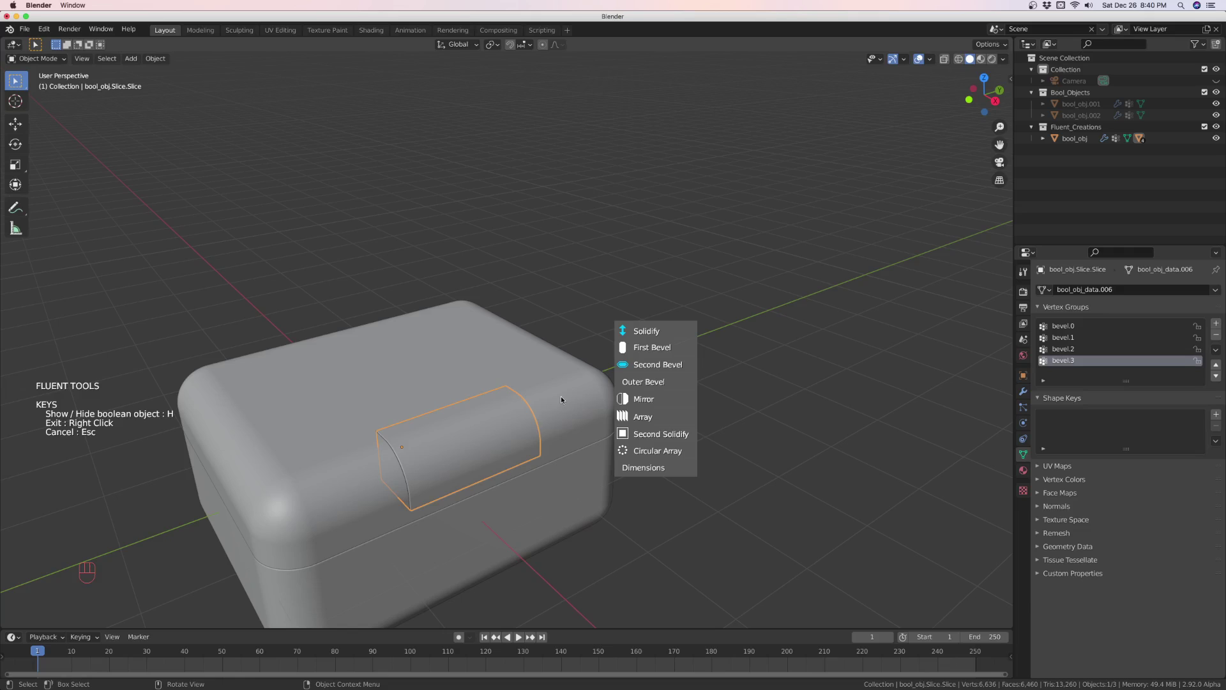
click(638, 368)
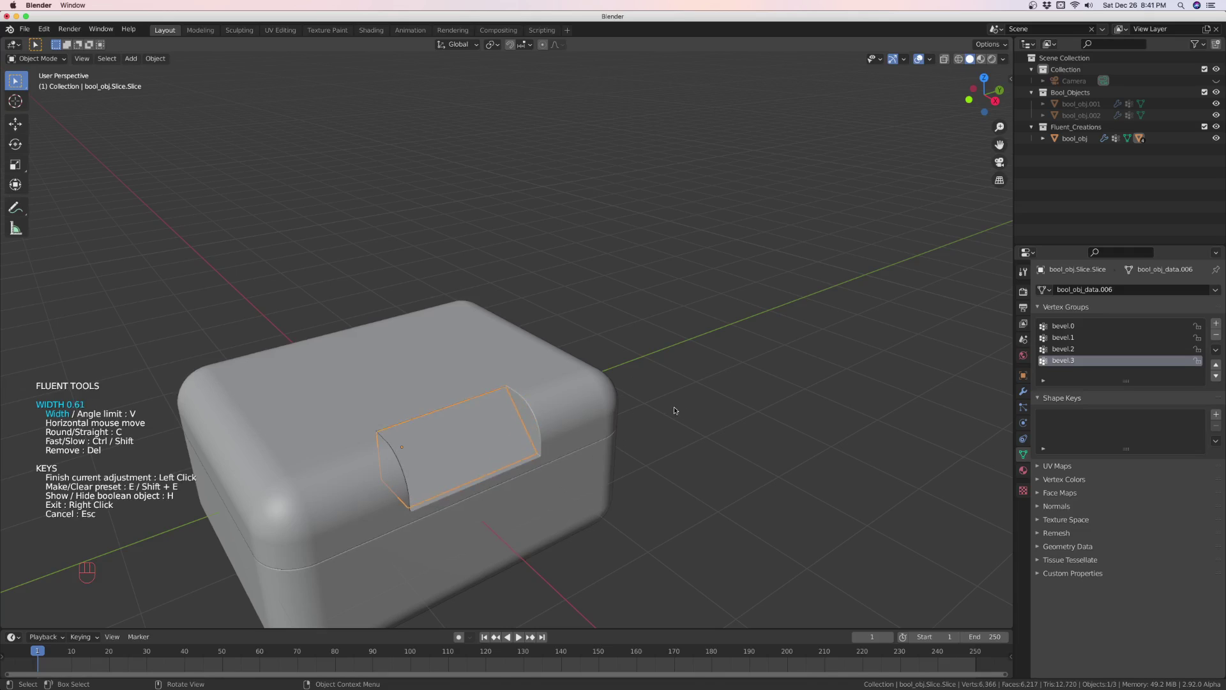
click(636, 410)
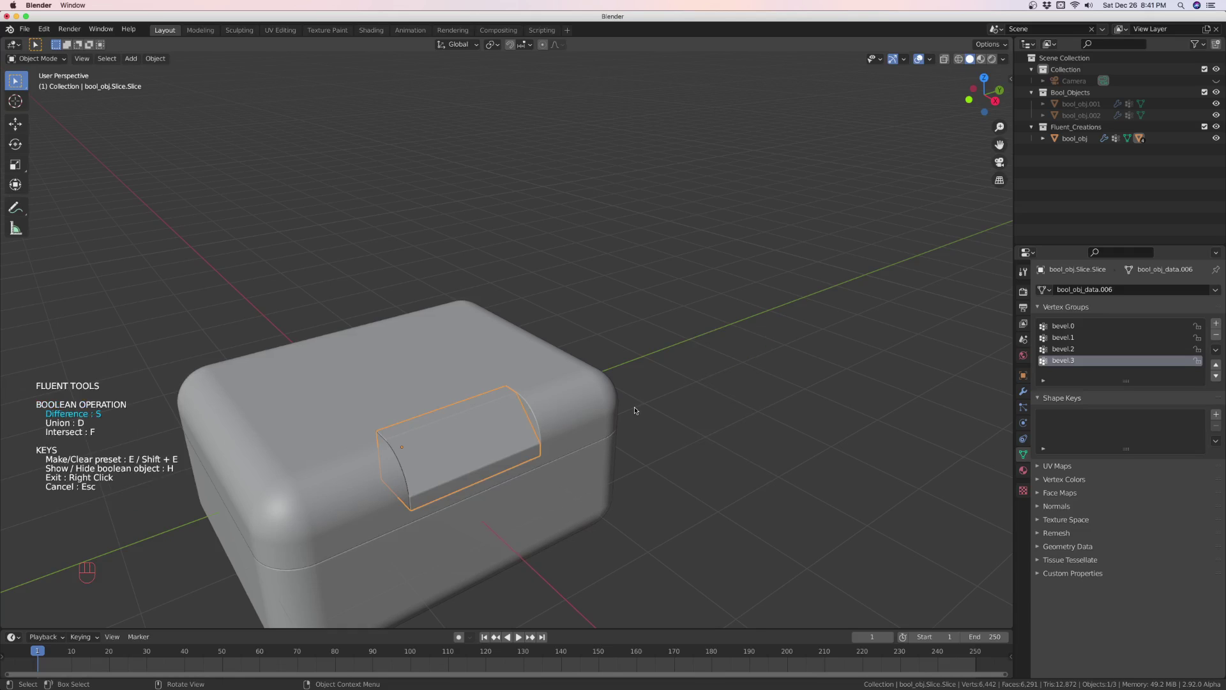
right_click(548, 455)
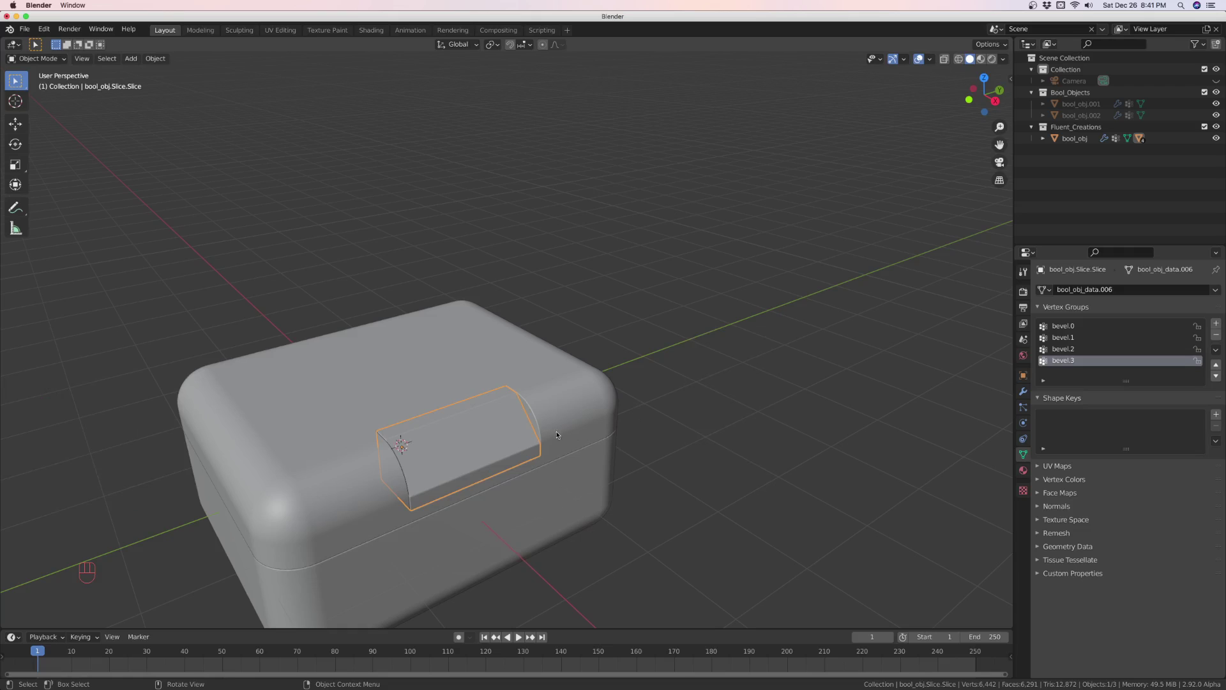
Select the latch piece and start a Fluent Cut with the drawing grid on its sloped chamfer face
scroll(511, 400, down, 4)
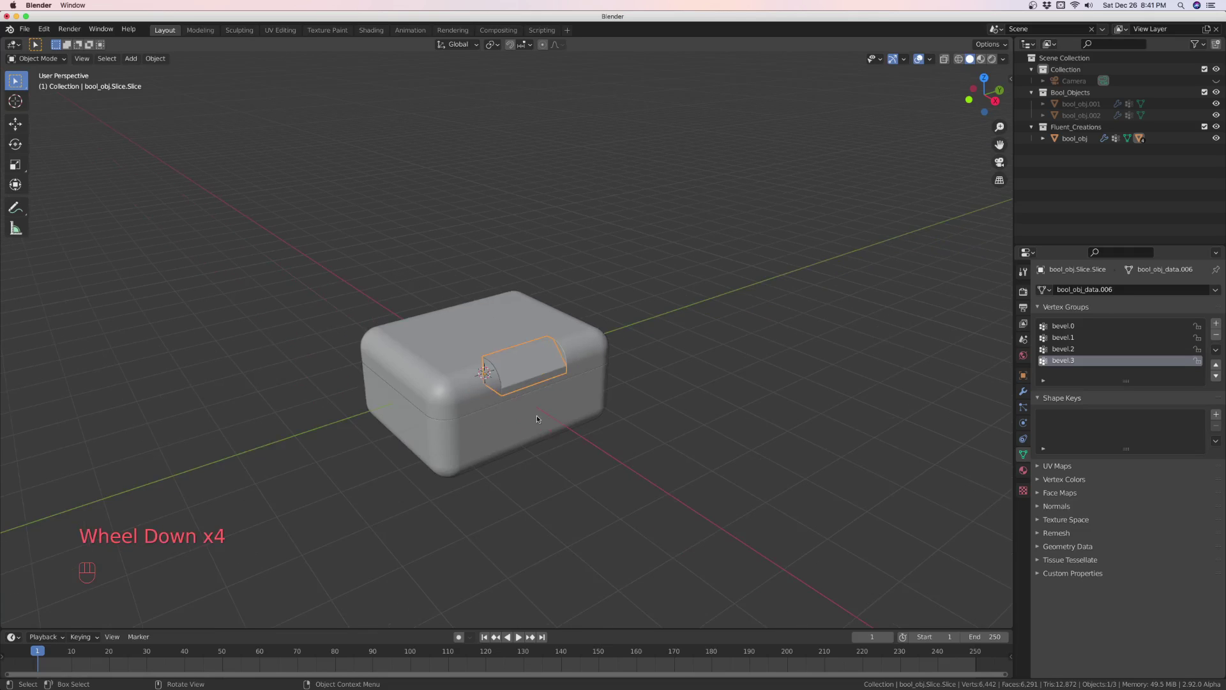
scroll(538, 404, up, 6)
middle_drag(547, 247, 530, 276)
click(530, 275)
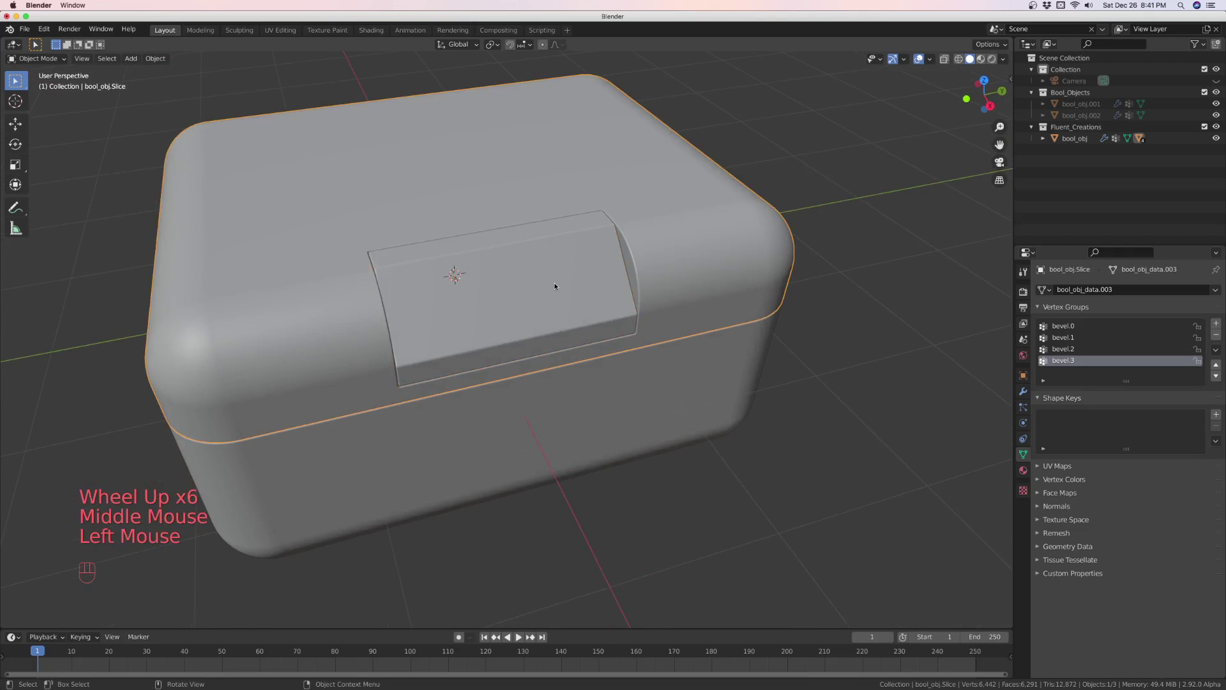
click(534, 284)
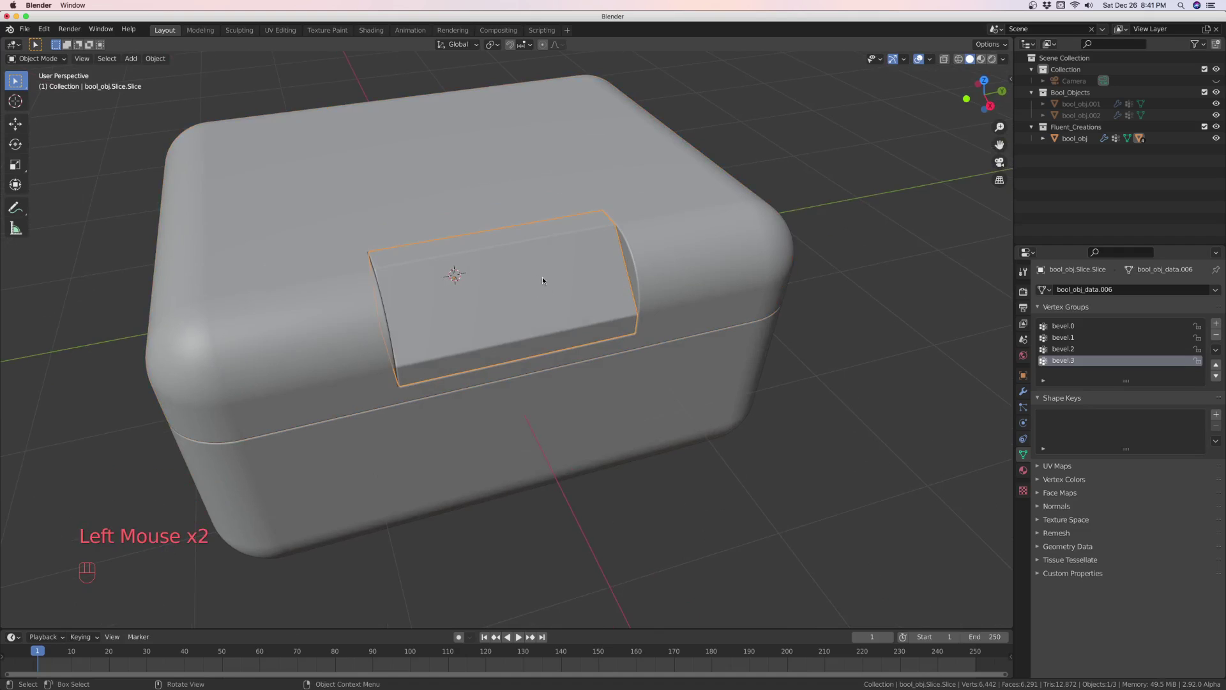
middle_drag(544, 278, 499, 304)
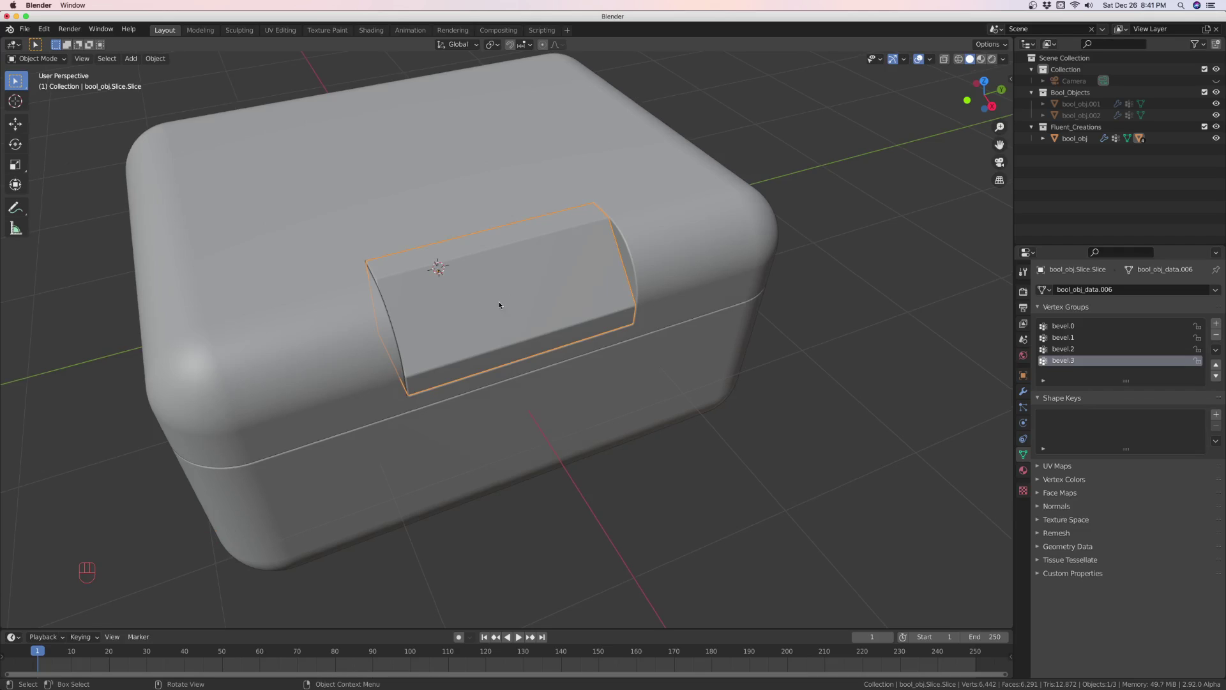
scroll(491, 288, up, 2)
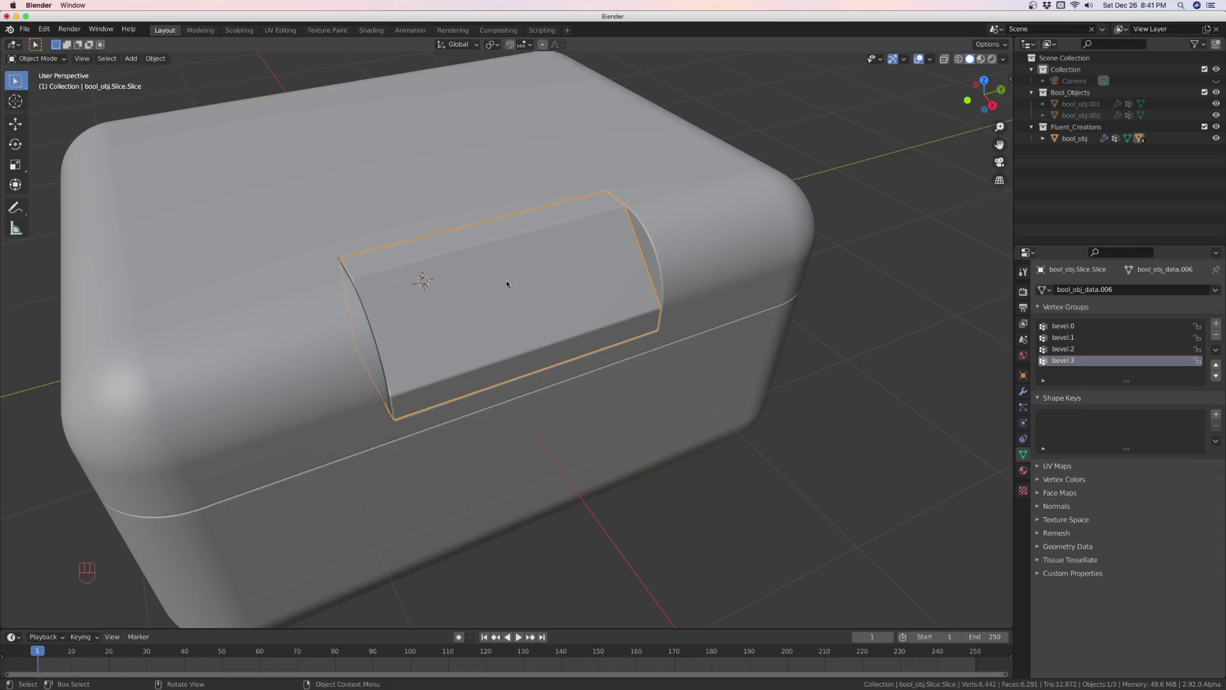
key(f)
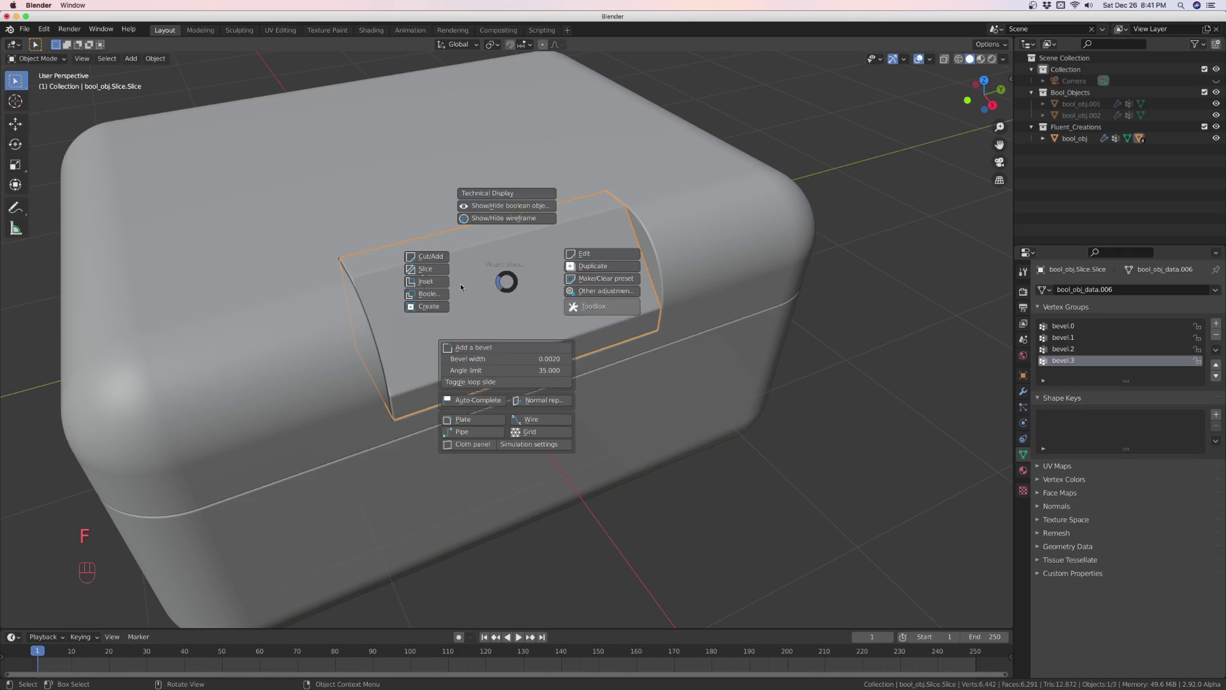
click(440, 261)
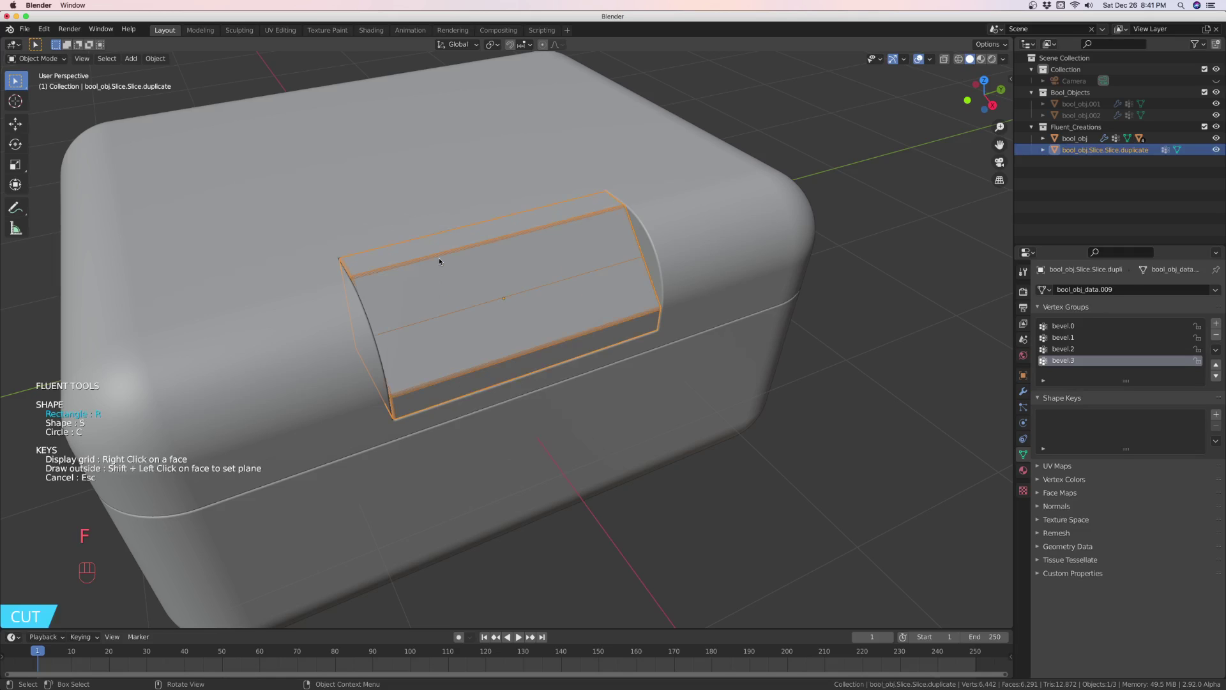
right_click(504, 300)
mouse_move(517, 301)
middle_down()
mouse_move(485, 316)
mouse_move(496, 331)
mouse_move(529, 296)
mouse_move(473, 333)
mouse_move(520, 322)
middle_up()
scroll(528, 302, up, 1)
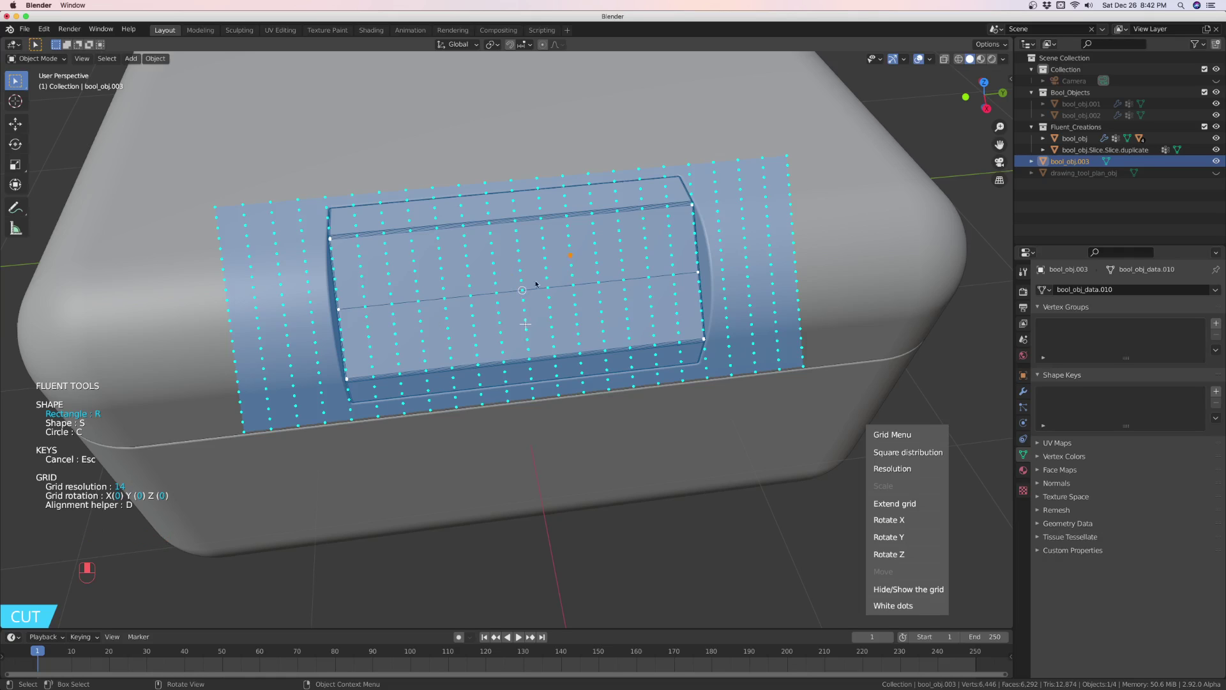
middle_drag(521, 297, 523, 293)
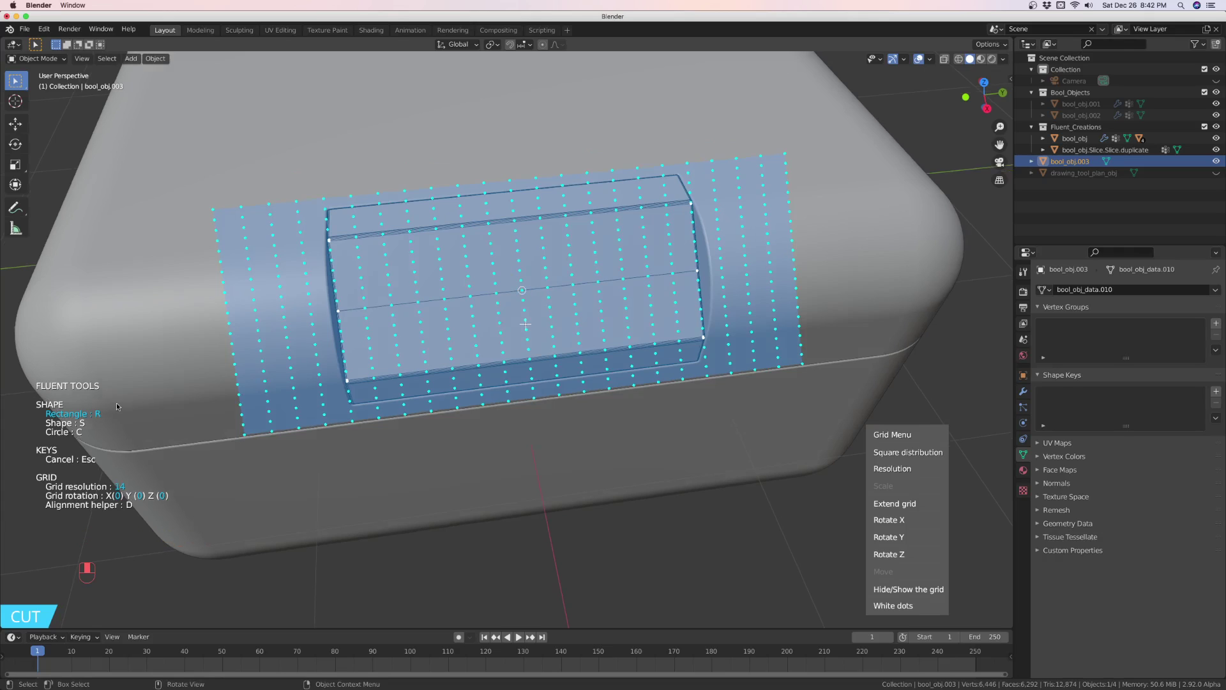
Cut a small square pocket, drawn from the centre of the latch piece's sloped face, about 0.13 deep
click(523, 291)
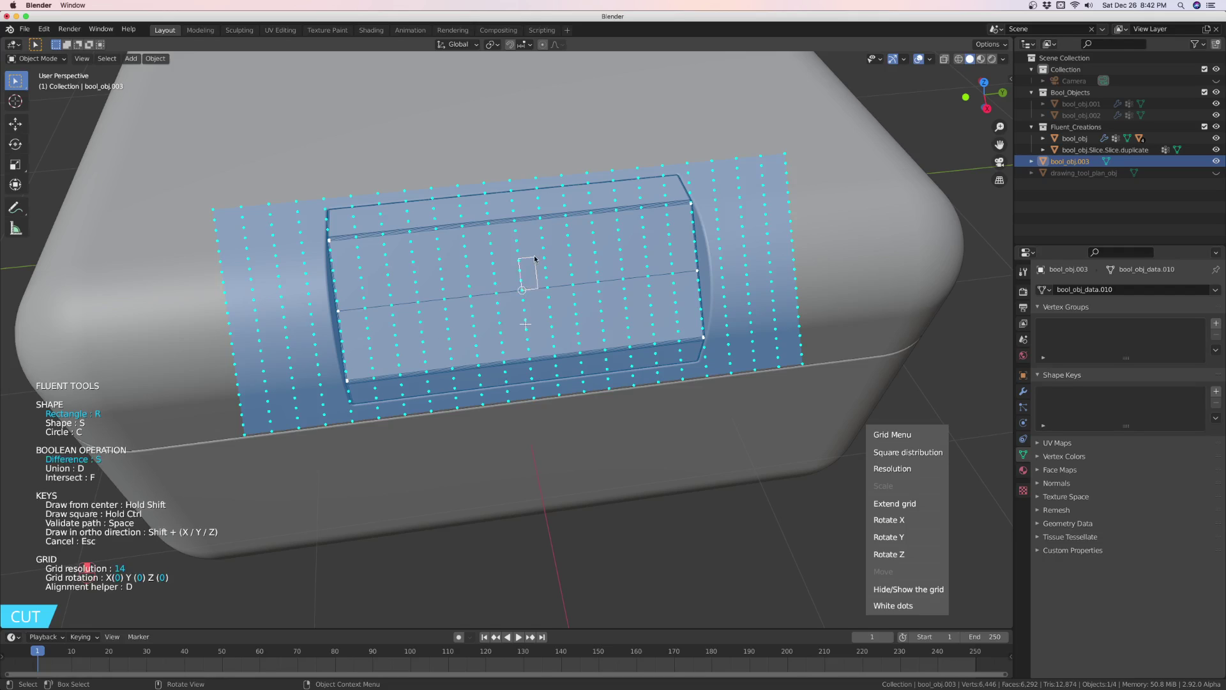
key(shift+ctrl)
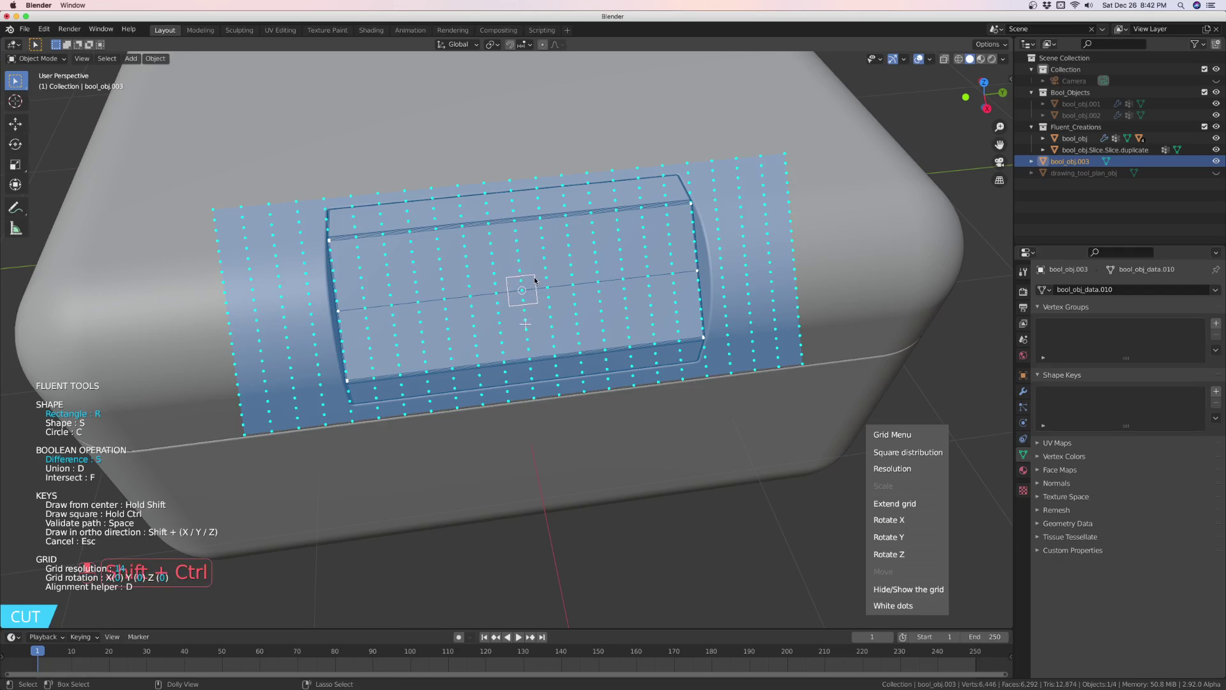
click(534, 279)
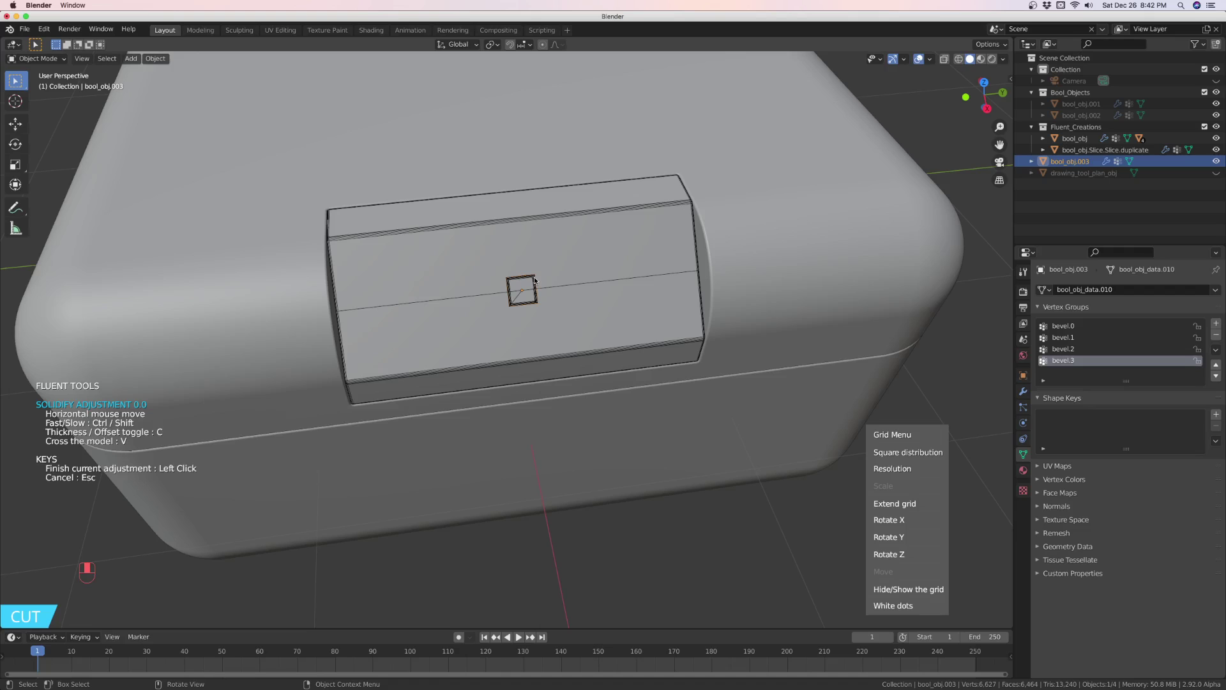
middle_drag(535, 281, 554, 278)
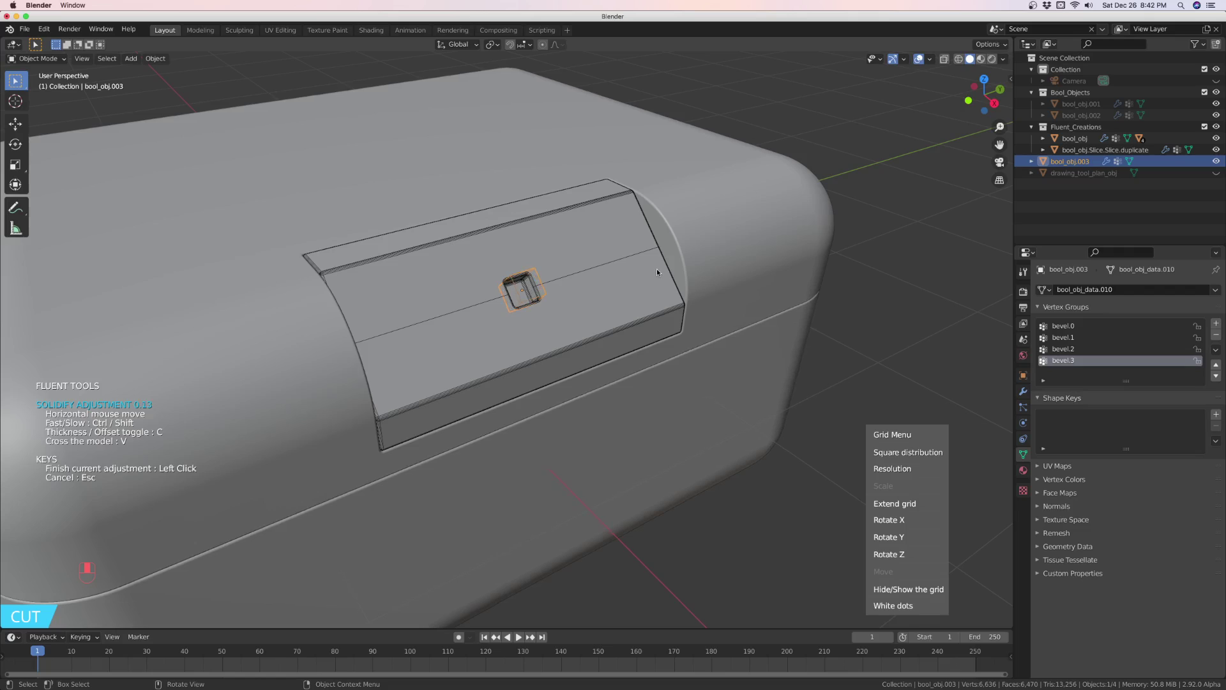
click(656, 272)
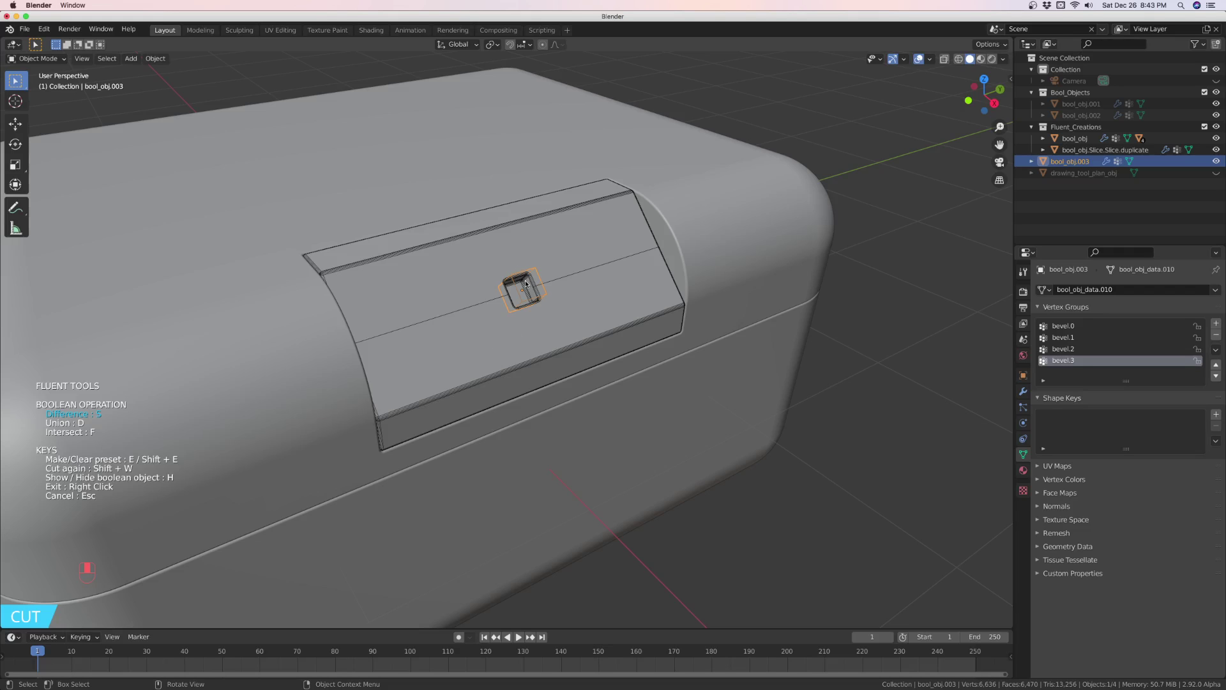
Deepen the square pocket slightly by readjusting its Solidify thickness
scroll(516, 294, up, 3)
scroll(516, 294, up, 2)
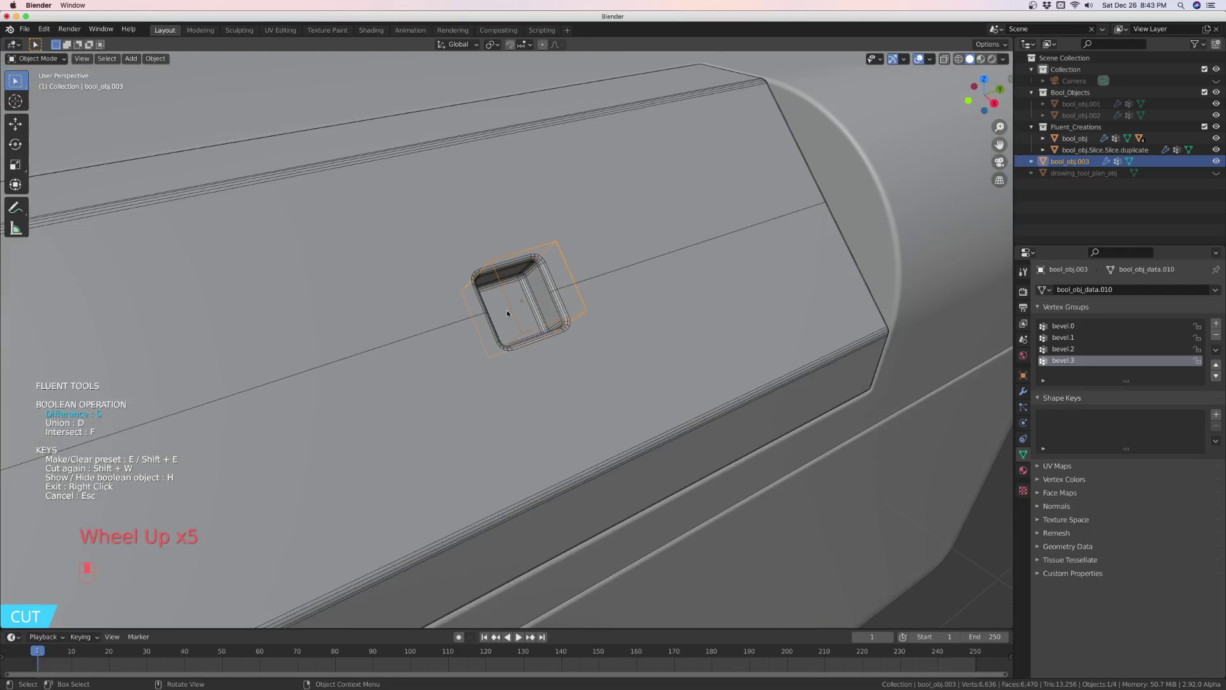
middle_drag(507, 309, 517, 294)
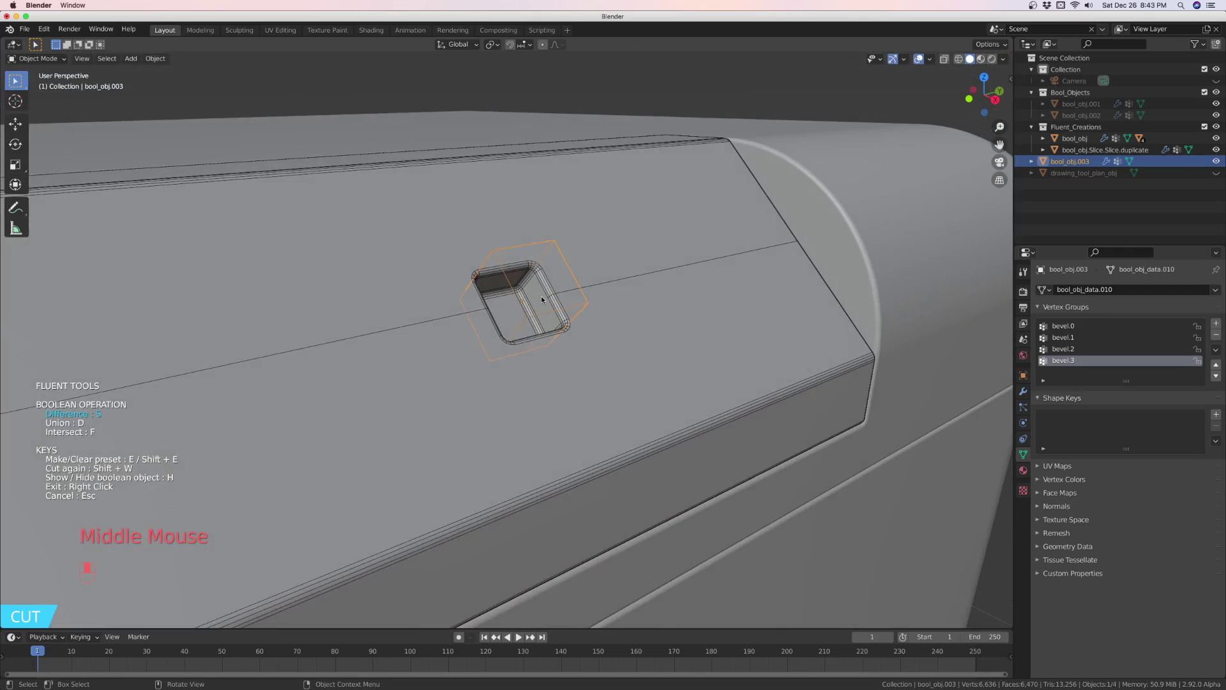
click(543, 299)
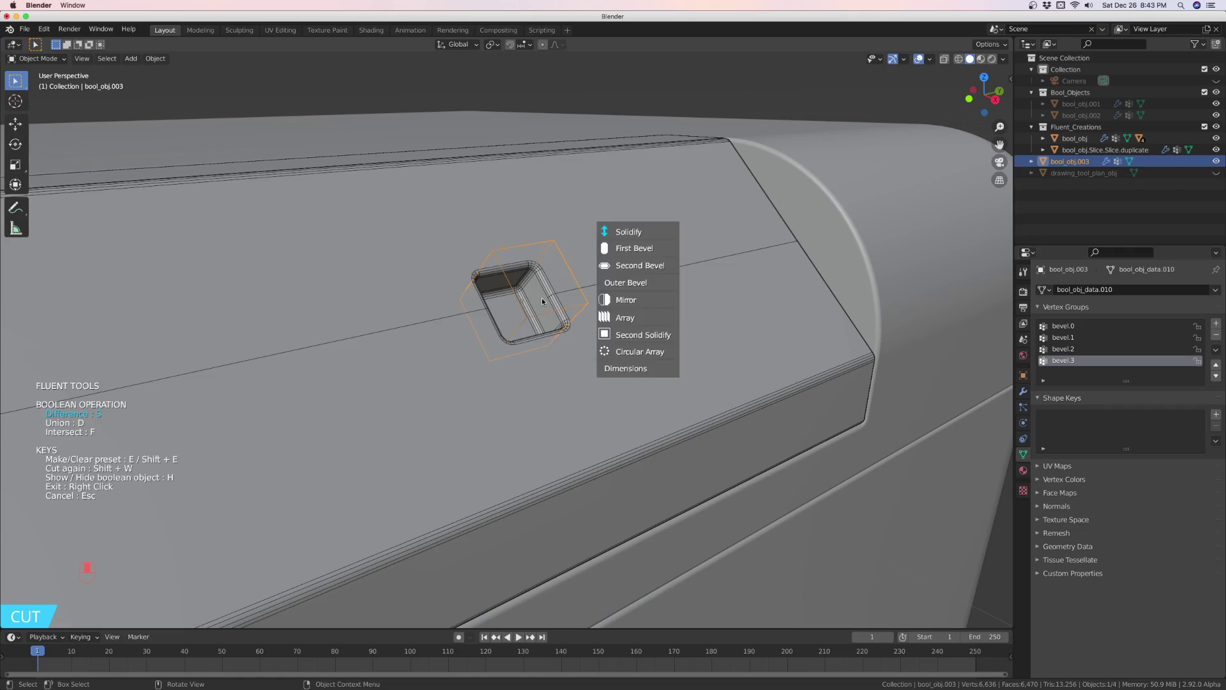
click(612, 231)
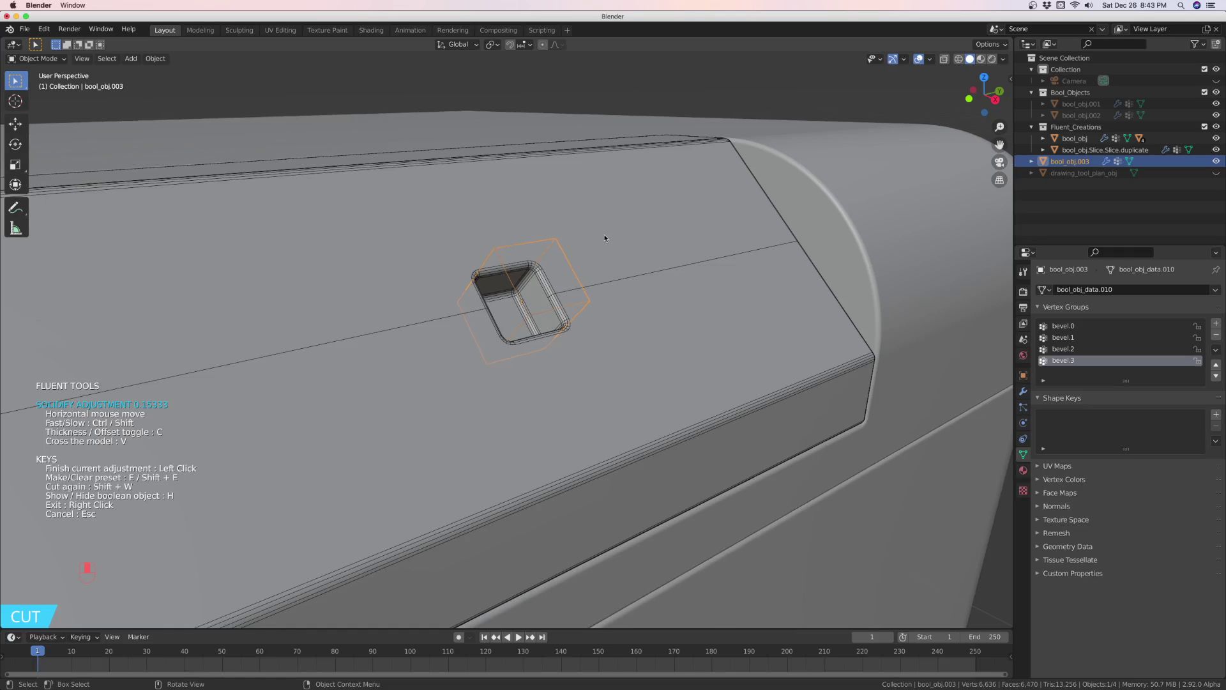
click(579, 258)
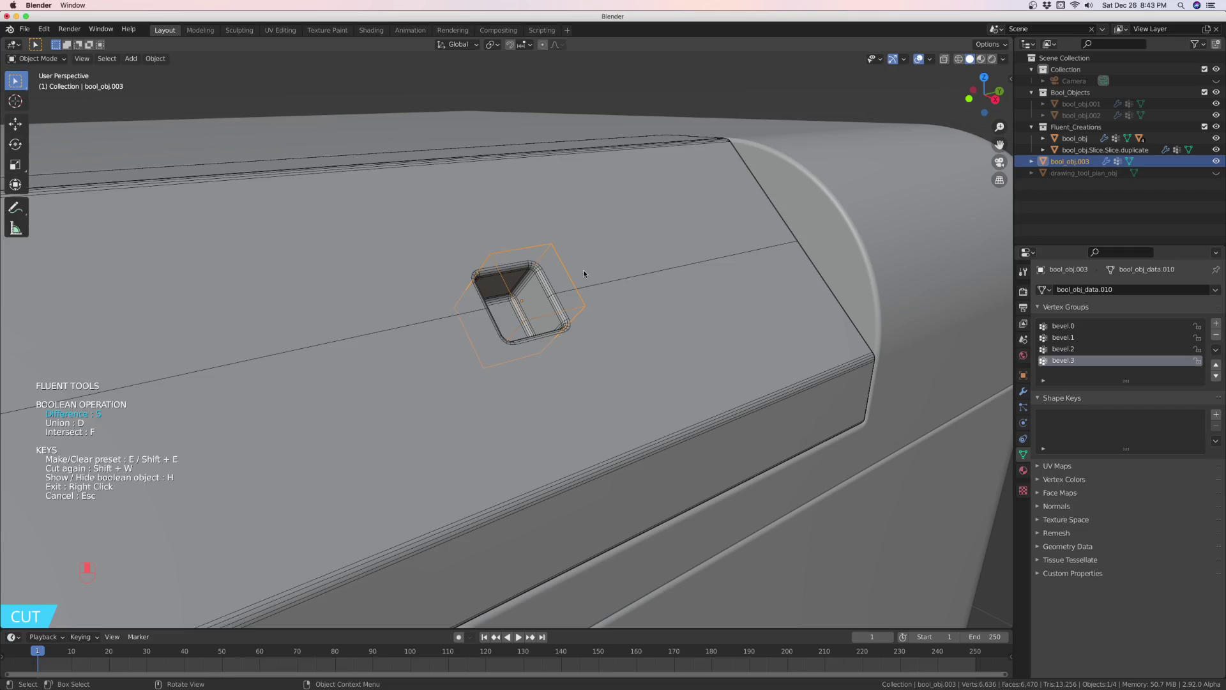
Array the square pocket along X with a count of 4 and adjust the outer bevel around the pockets
click(594, 315)
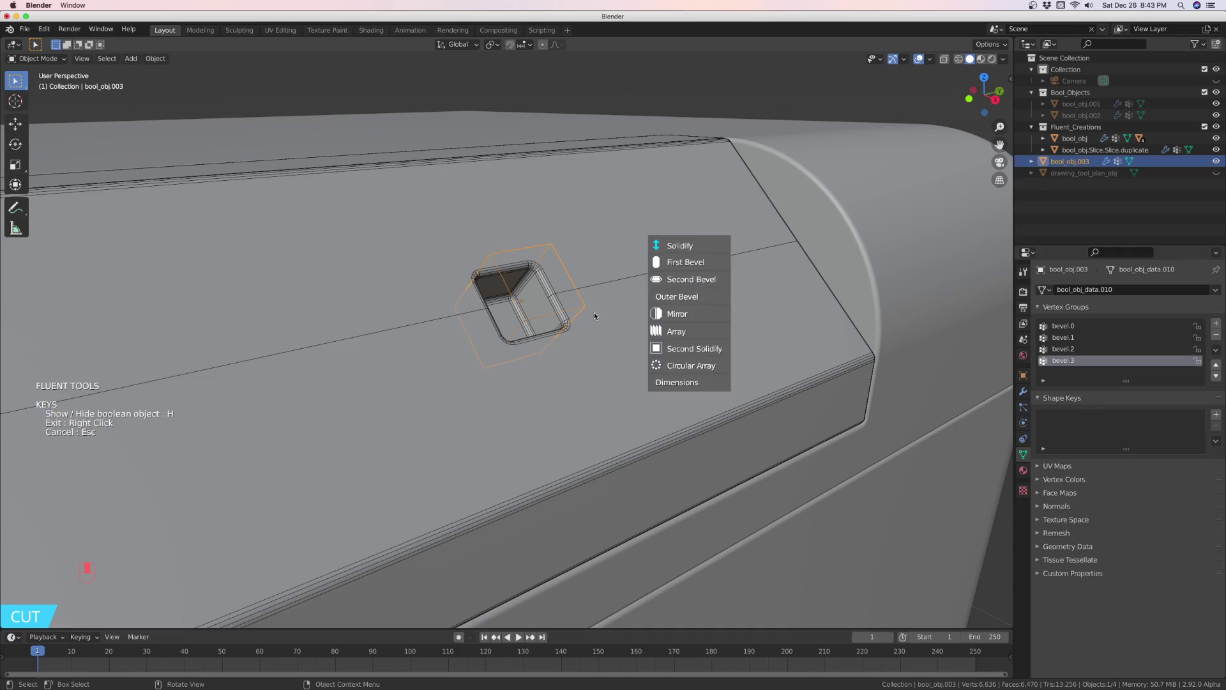
click(668, 331)
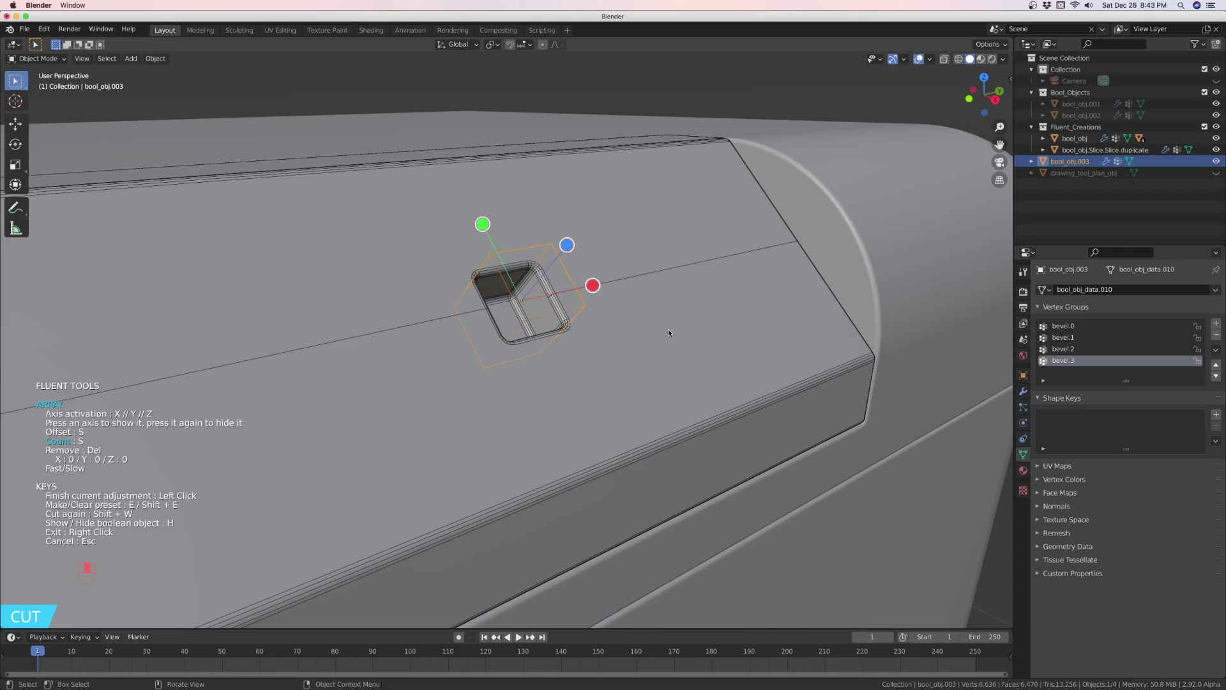
click(594, 286)
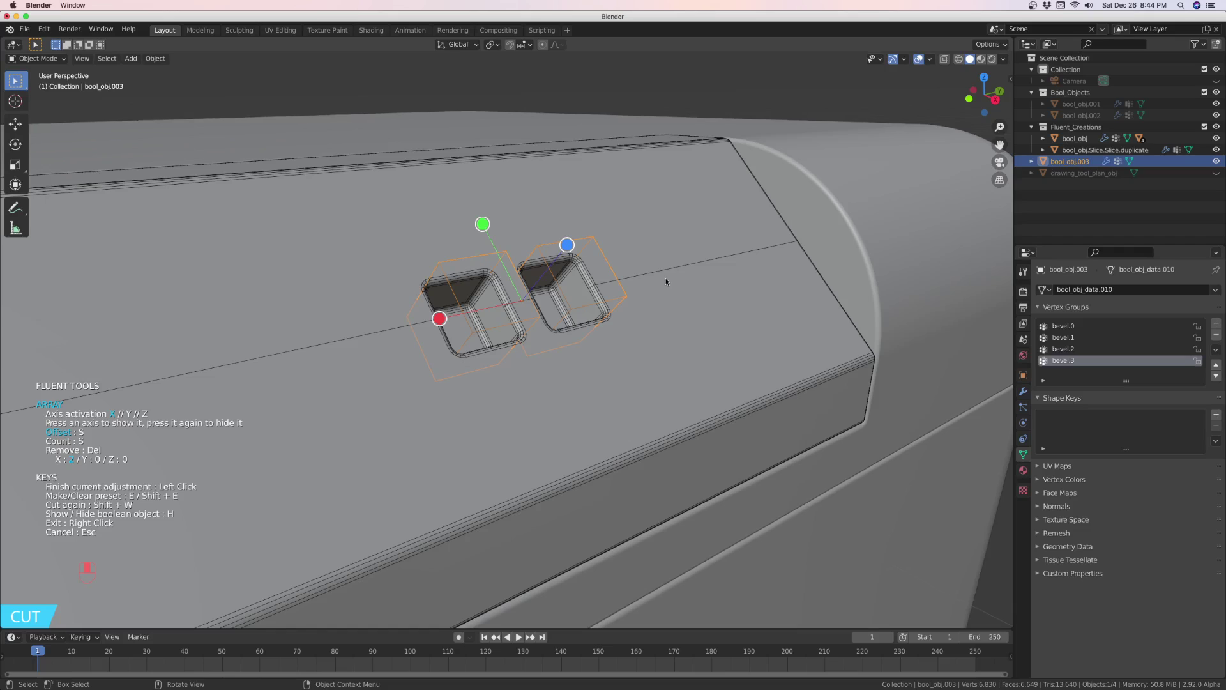
key(s)
click(710, 281)
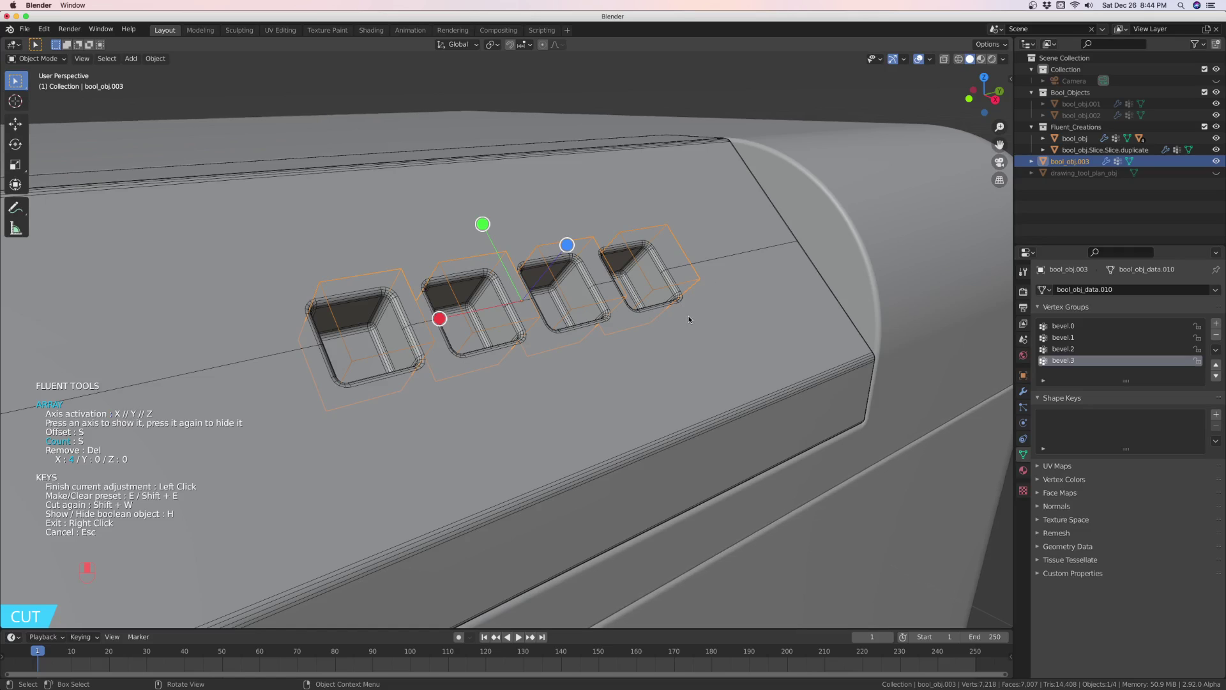
key(b)
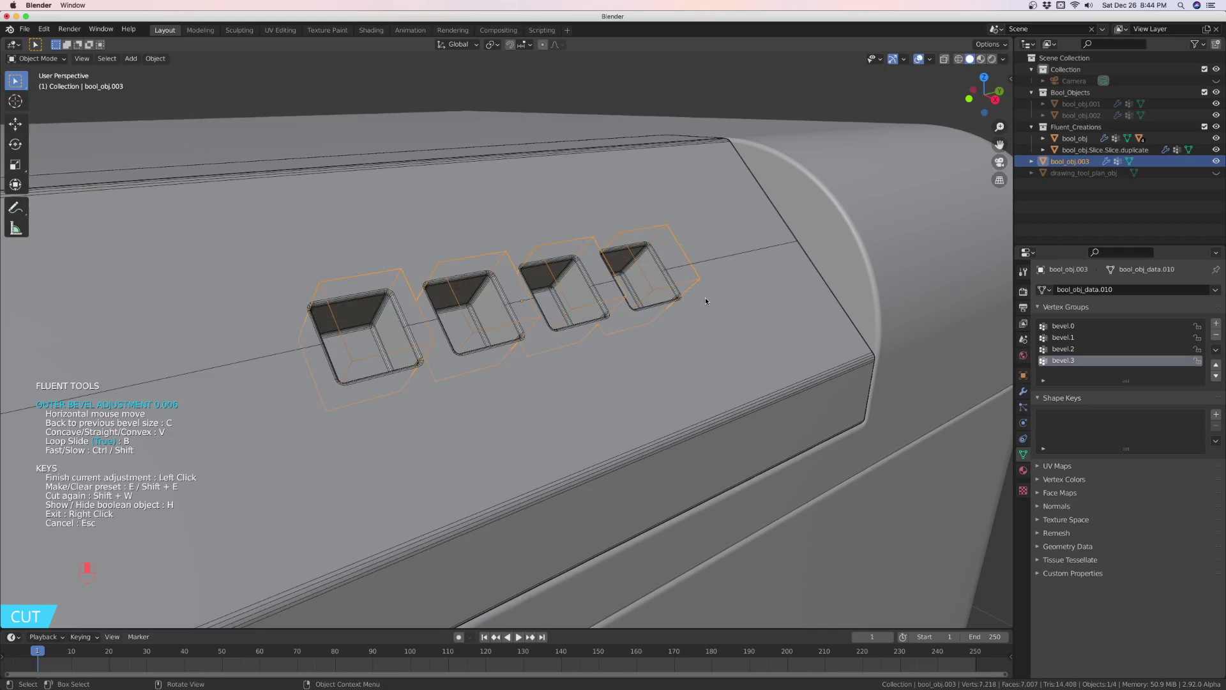
click(705, 299)
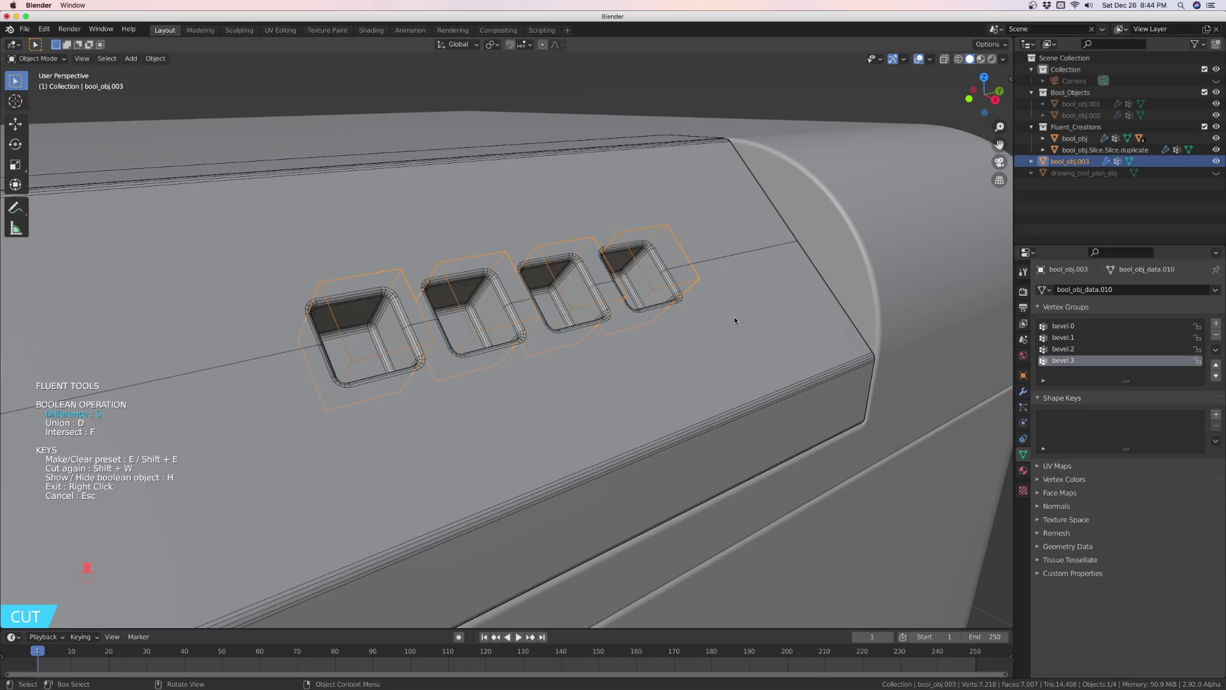
Array the row of square pockets along Y with a count of 3, spacing the rows evenly, and finish the cut
key(s)
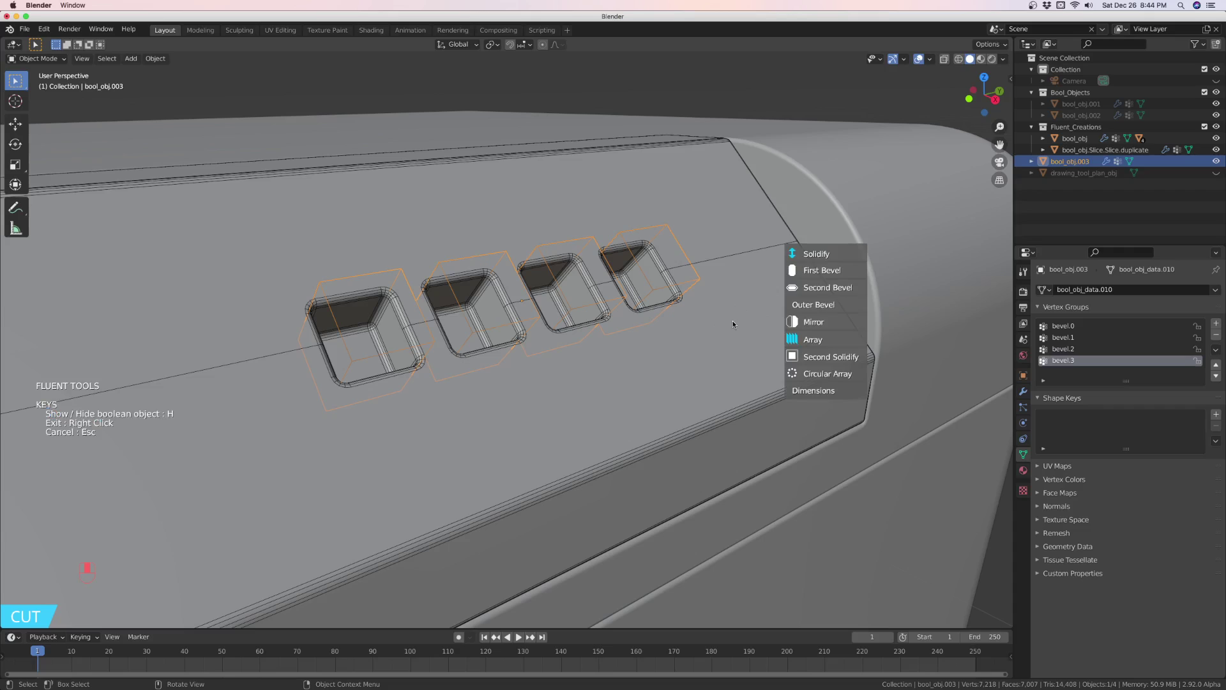
click(798, 339)
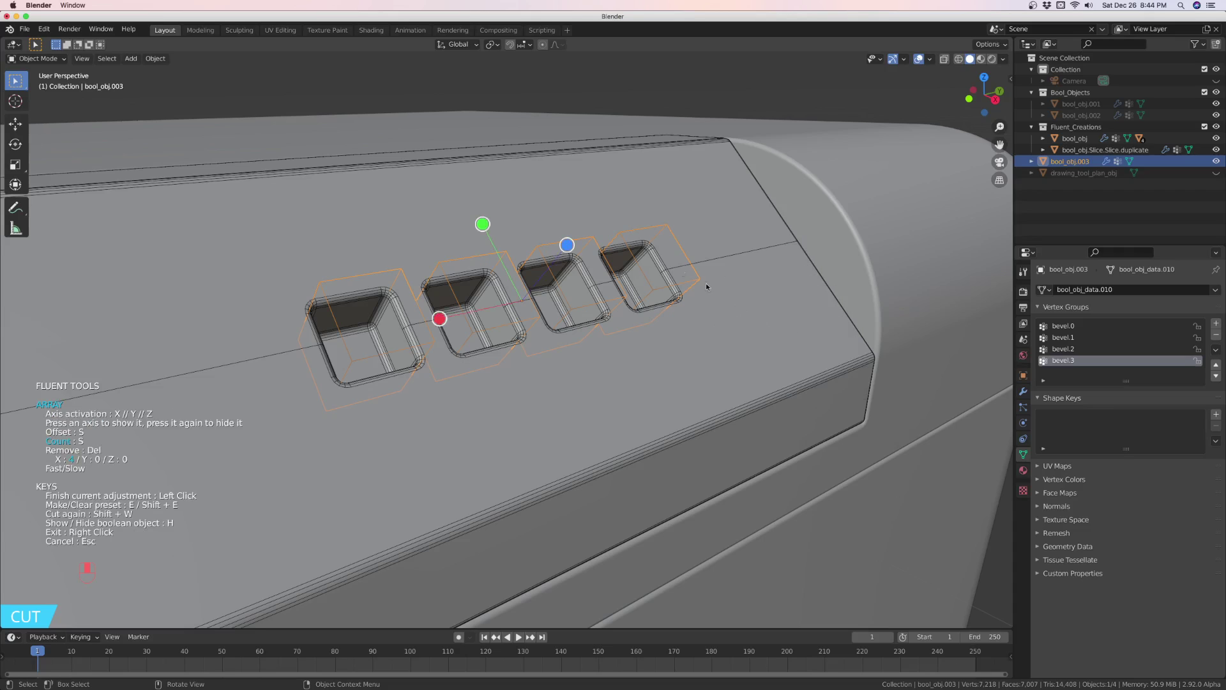
click(482, 224)
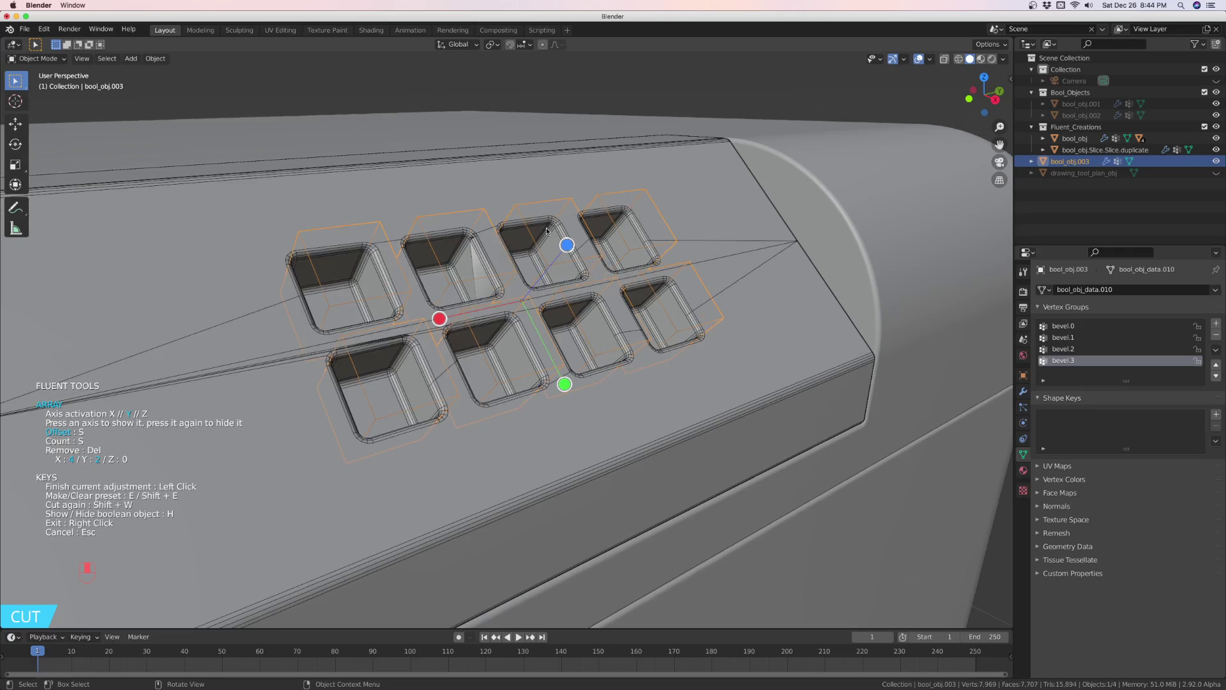
key(s)
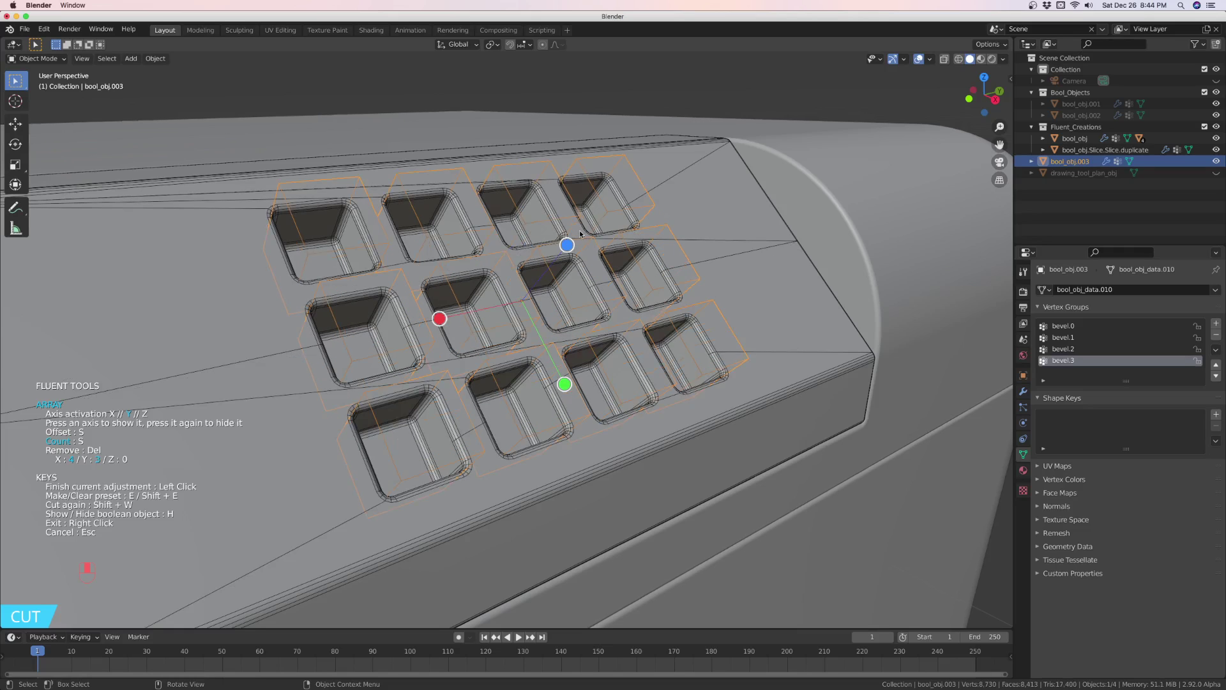
click(580, 233)
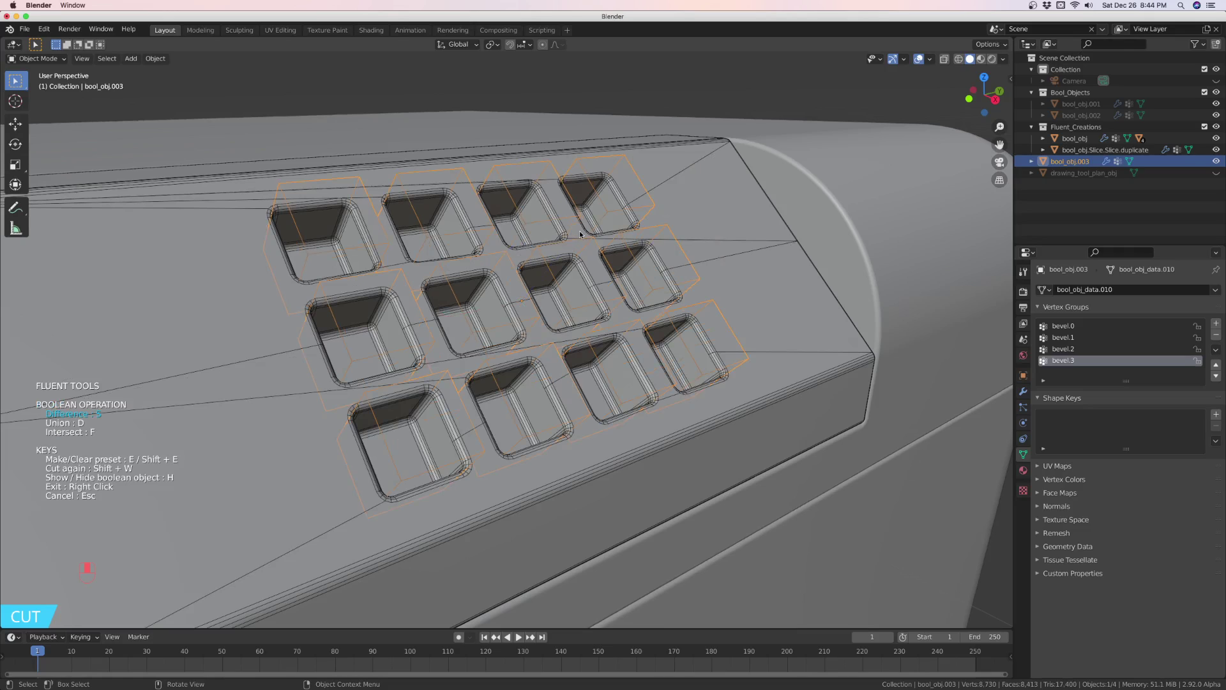
click(580, 234)
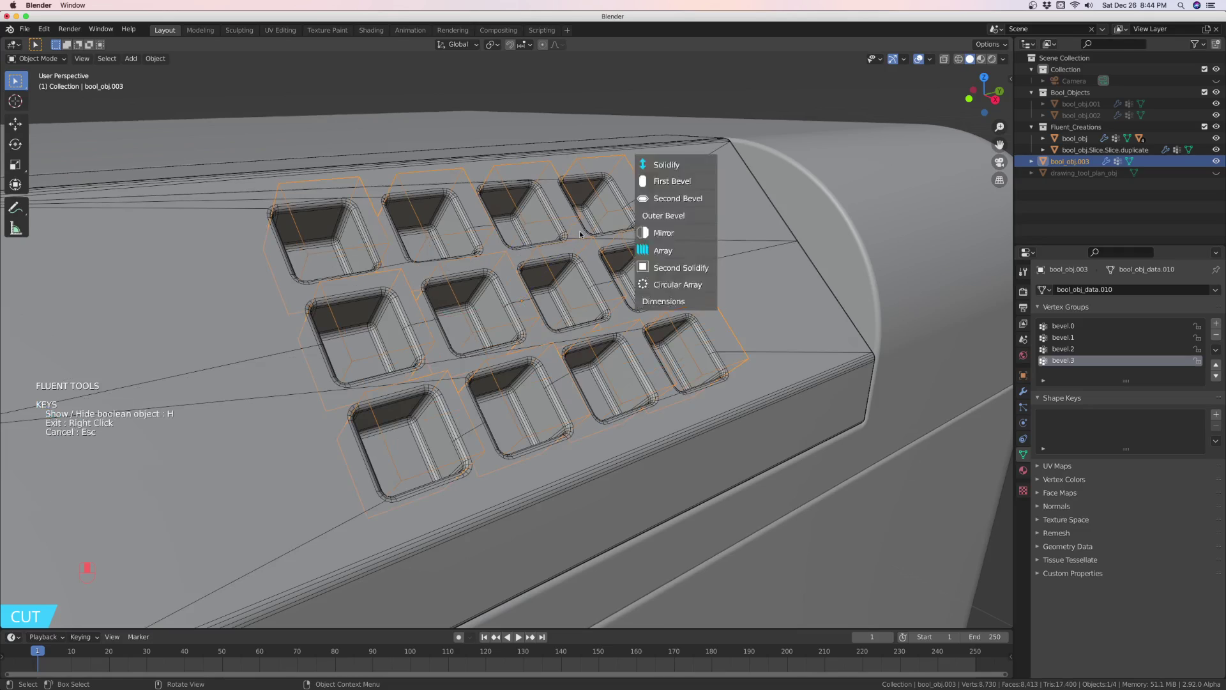
right_click(579, 264)
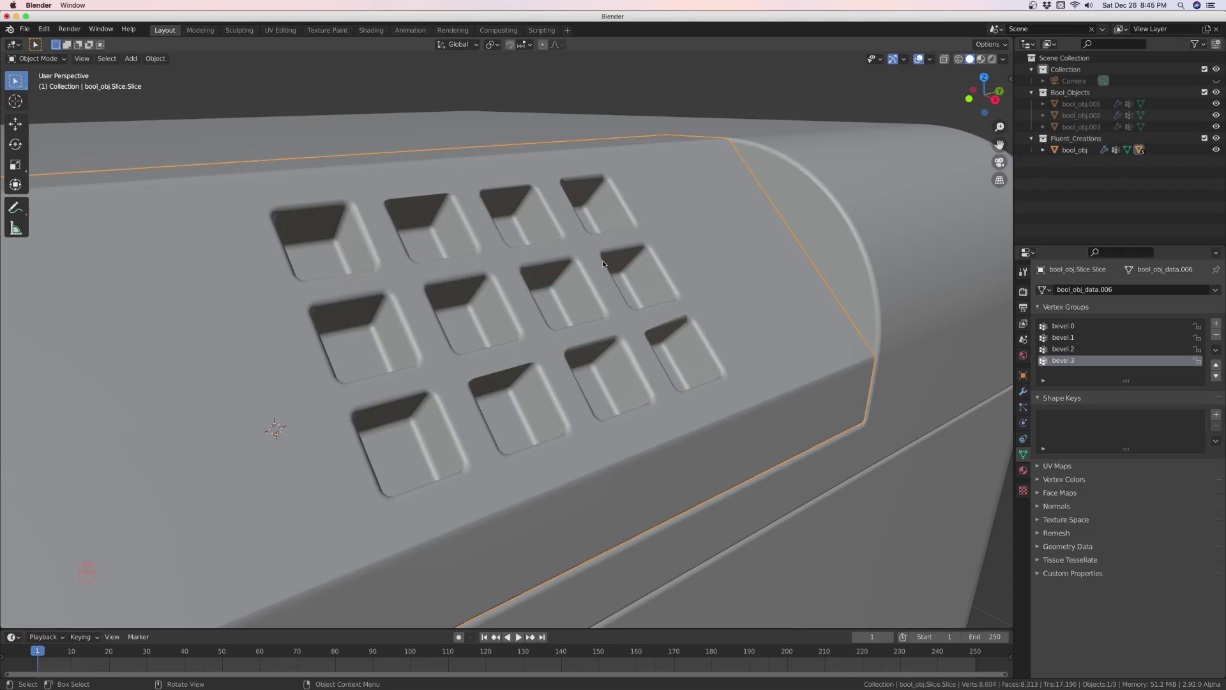
Show the wireframe on the latch piece with Fluent's technical display and deselect everything
middle_drag(603, 263, 583, 287)
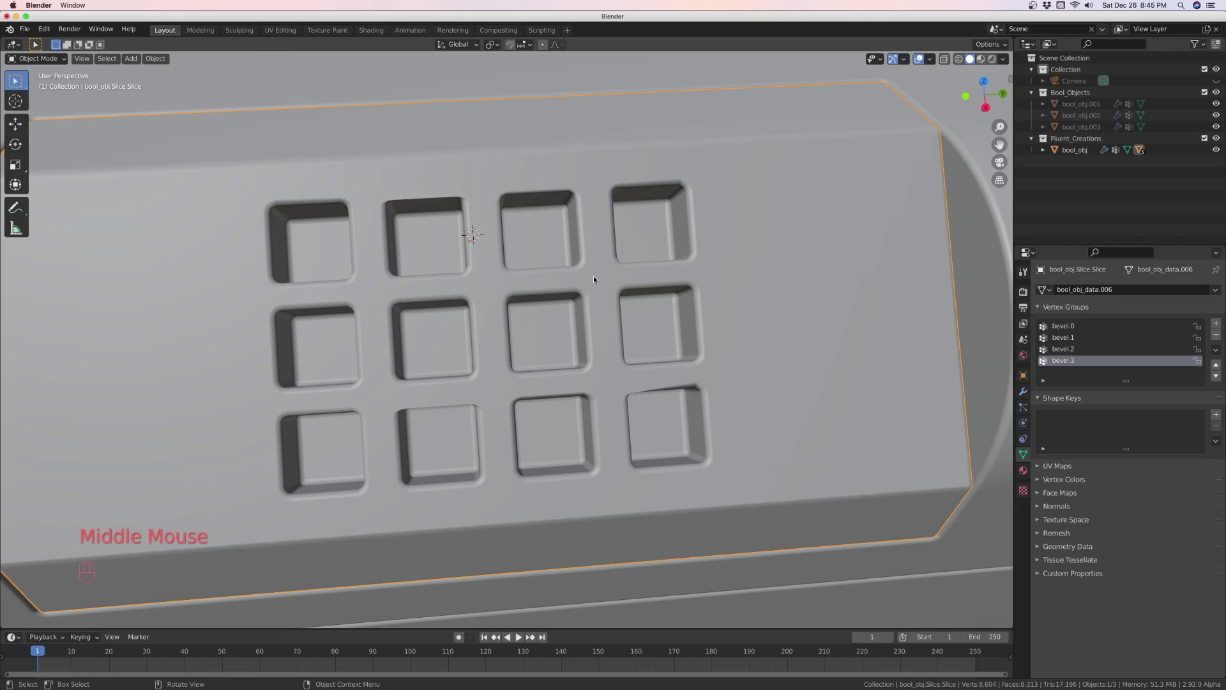
key(f)
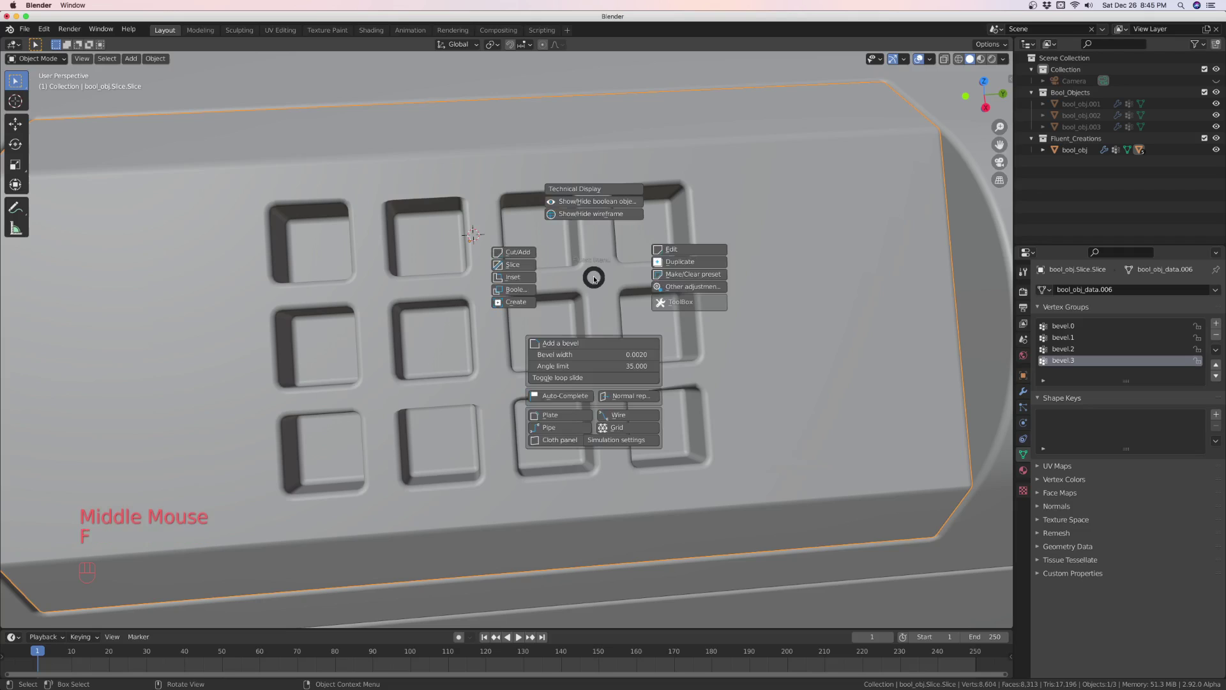
click(602, 215)
middle_drag(600, 252, 589, 267)
key(alt+a)
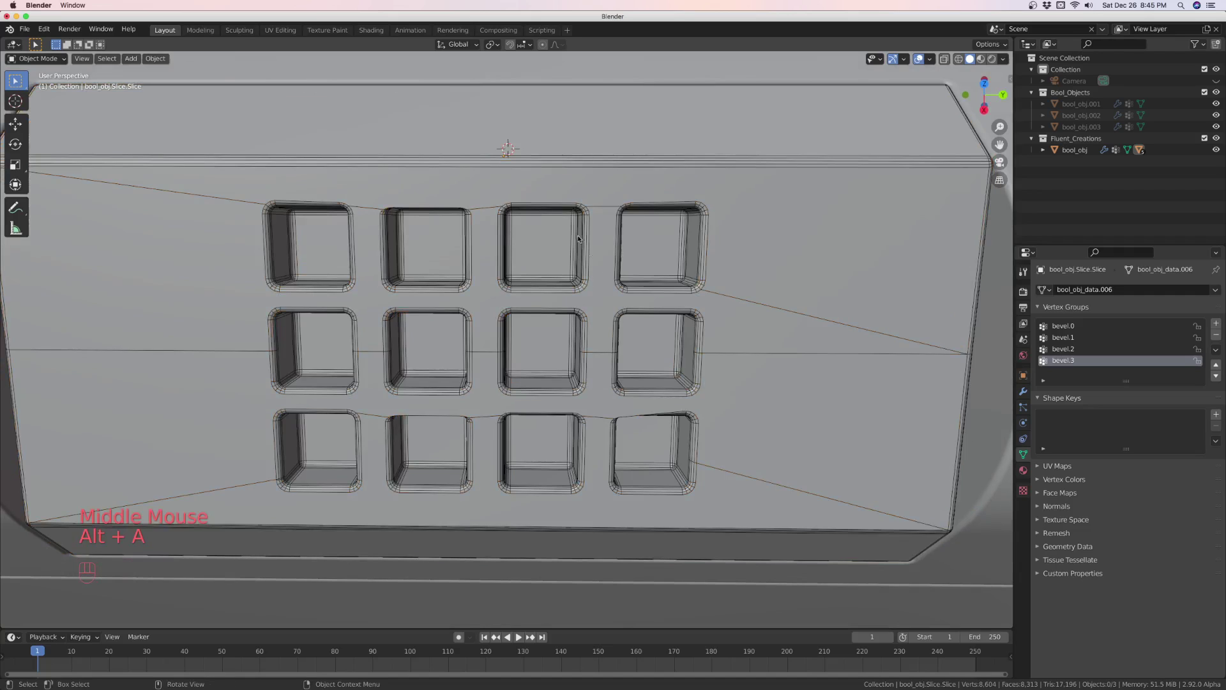
Examine the wireframe topology around the grid of square pockets on the latch piece's sloped face
scroll(536, 215, up, 1)
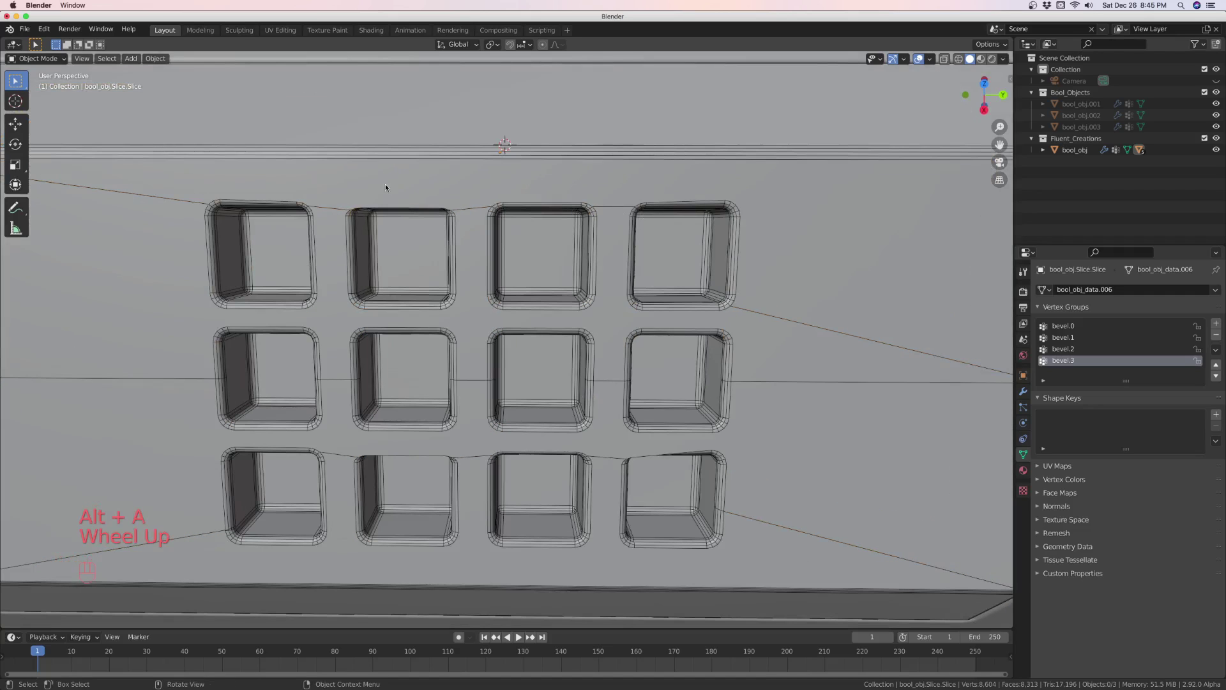
scroll(383, 204, up, 2)
middle_drag(402, 210, 420, 200)
scroll(419, 369, down, 4)
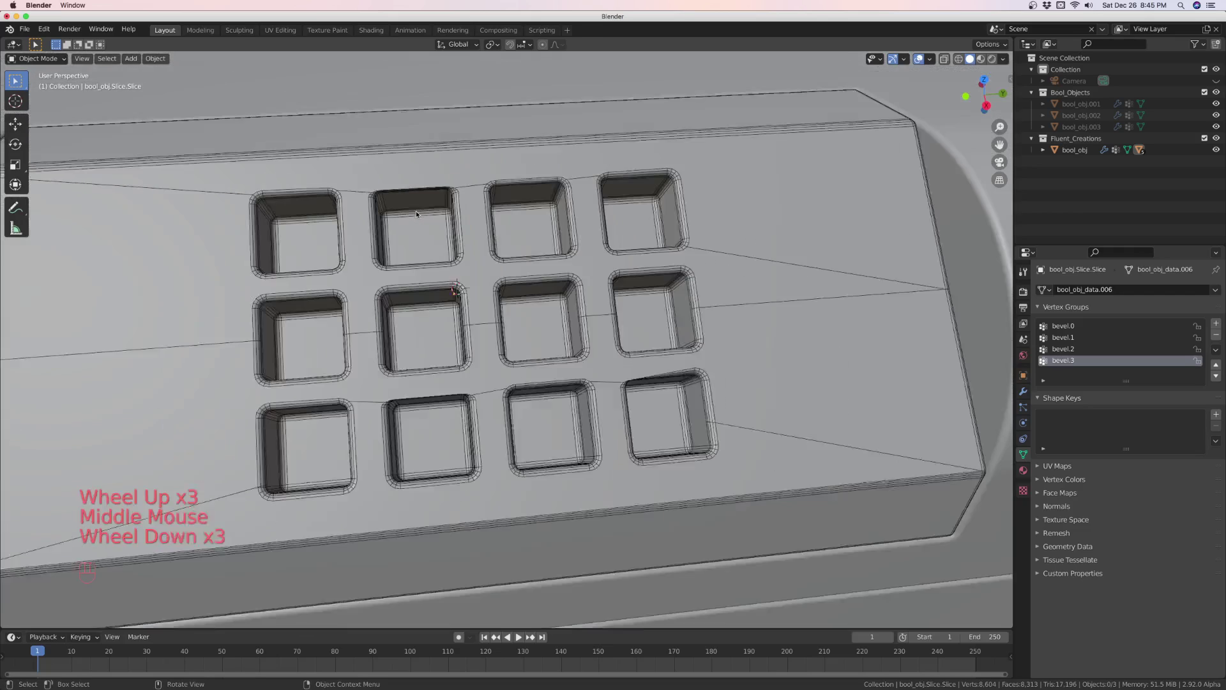
scroll(420, 367, up, 4)
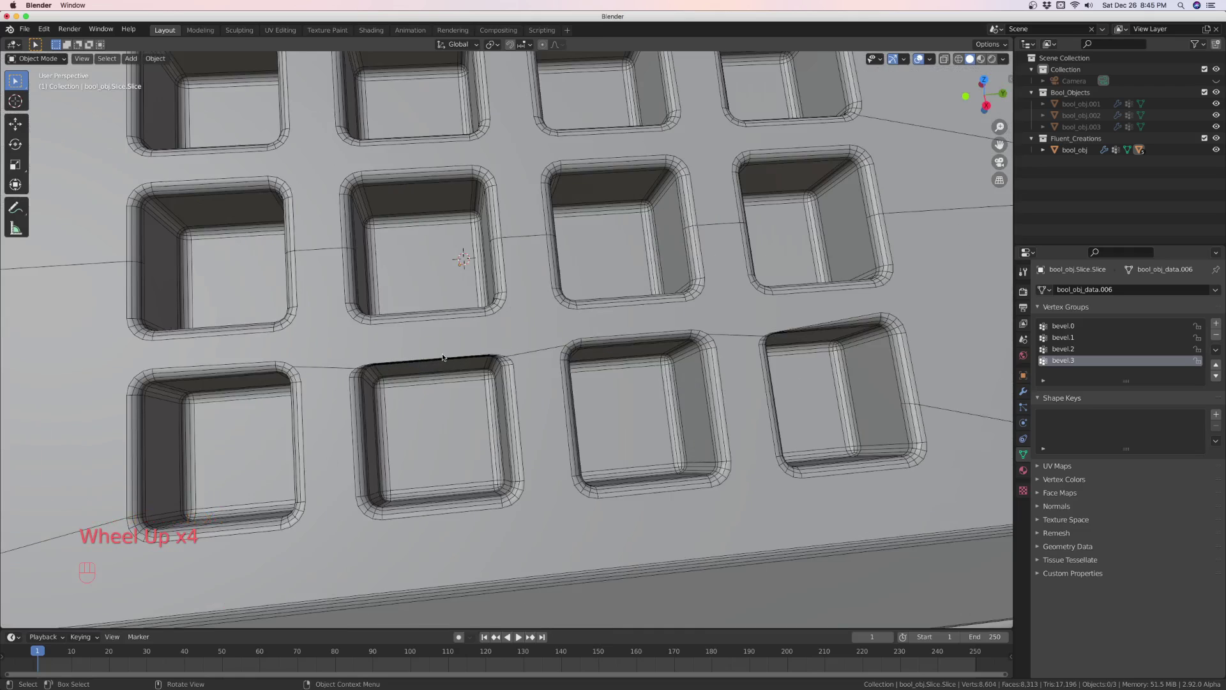
scroll(445, 362, down, 2)
middle_drag(445, 364, 441, 353)
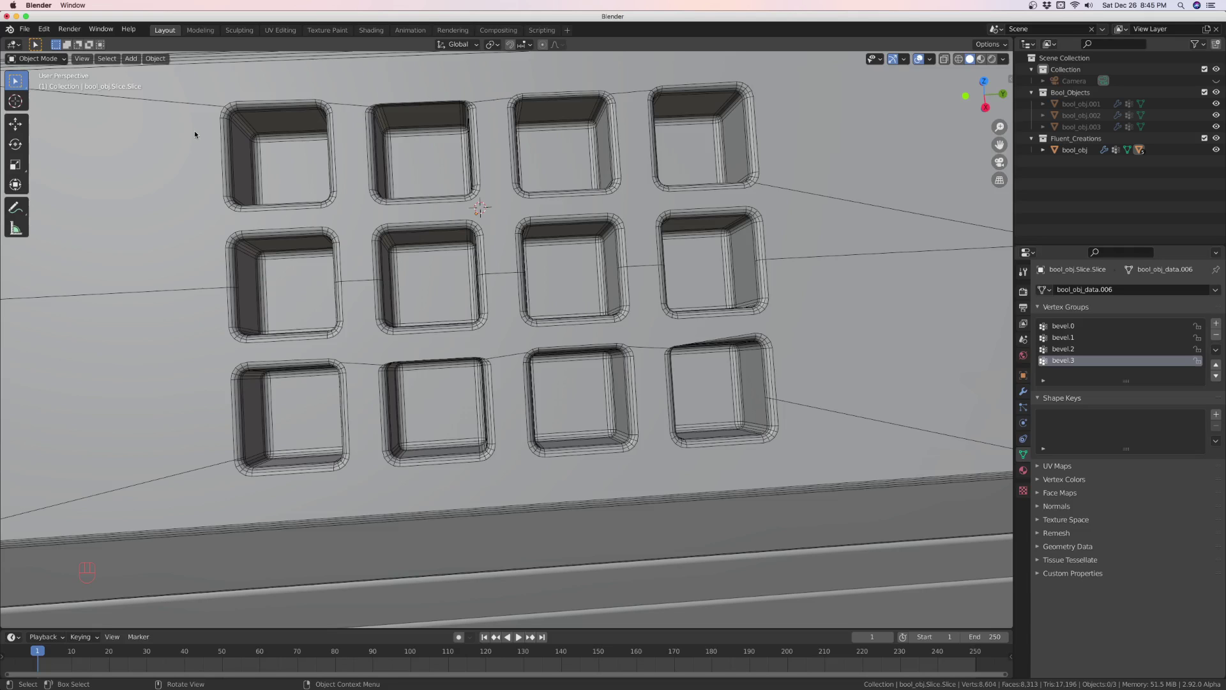
scroll(431, 216, down, 2)
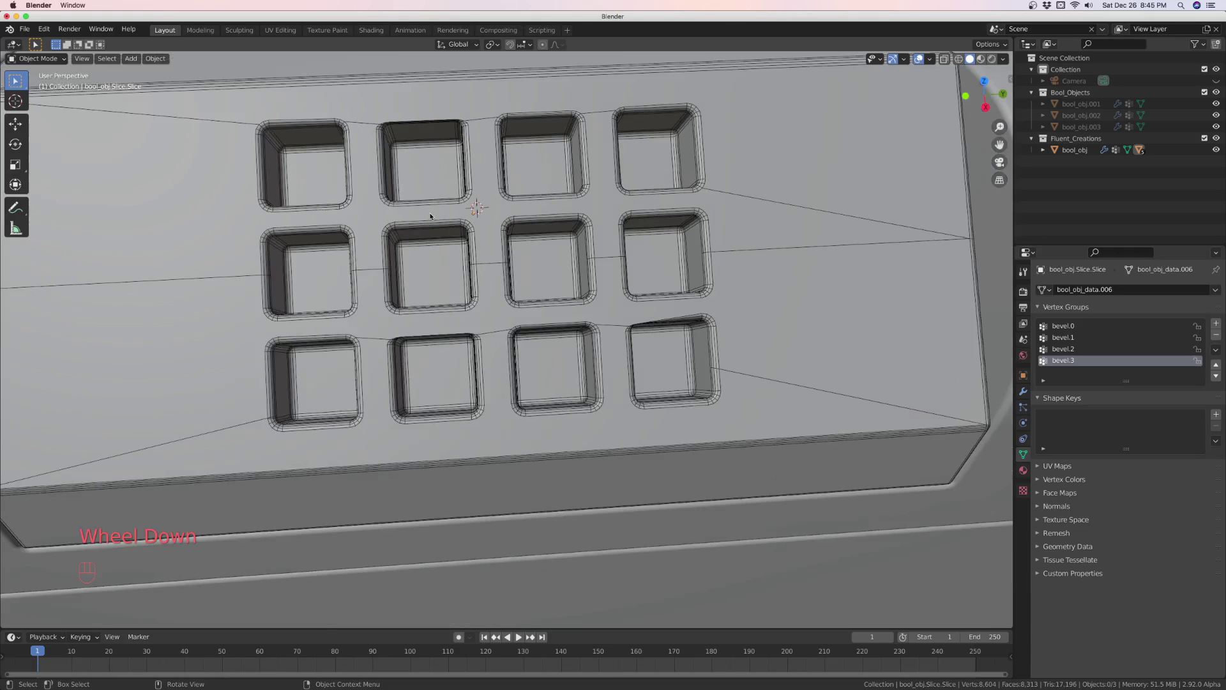
middle_drag(433, 224, 467, 198)
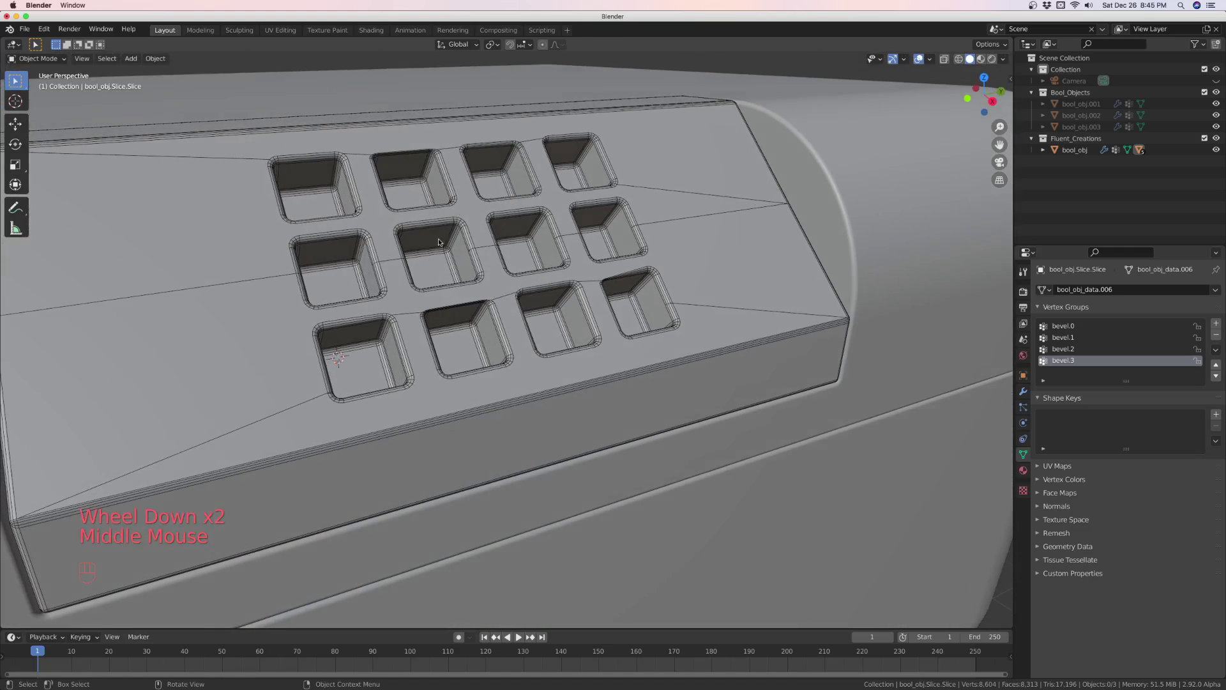
middle_drag(441, 241, 418, 253)
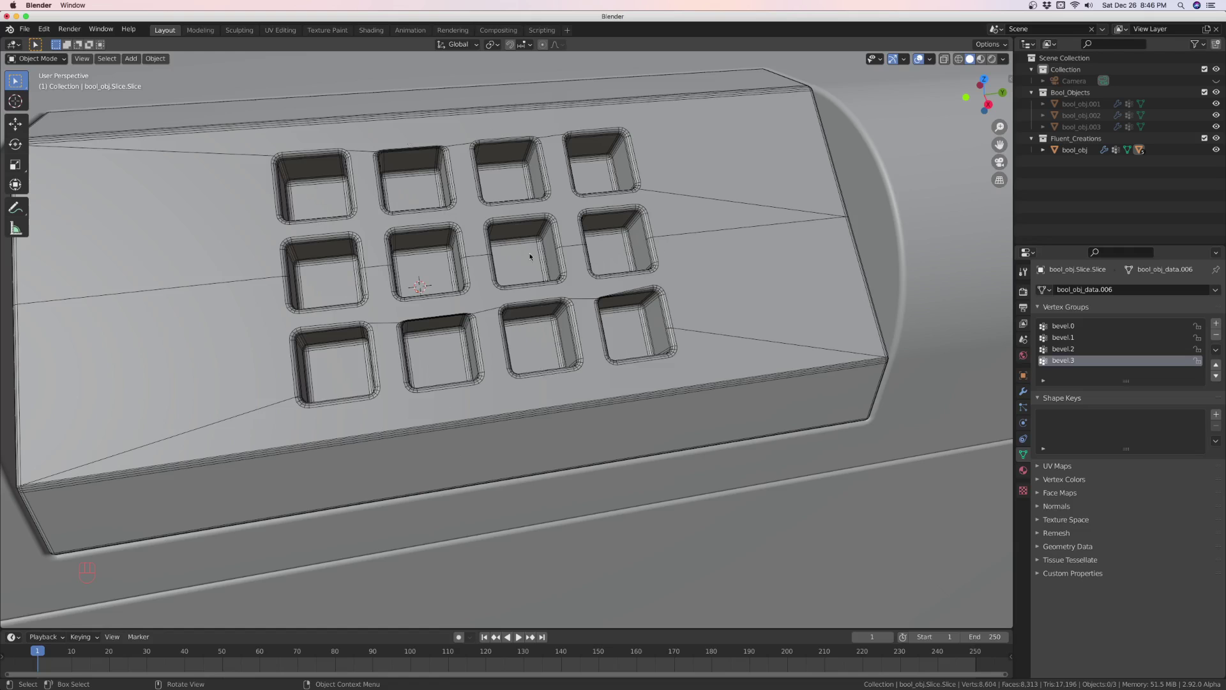
mouse_move(552, 428)
middle_down()
mouse_move(530, 425)
mouse_move(559, 439)
middle_up()
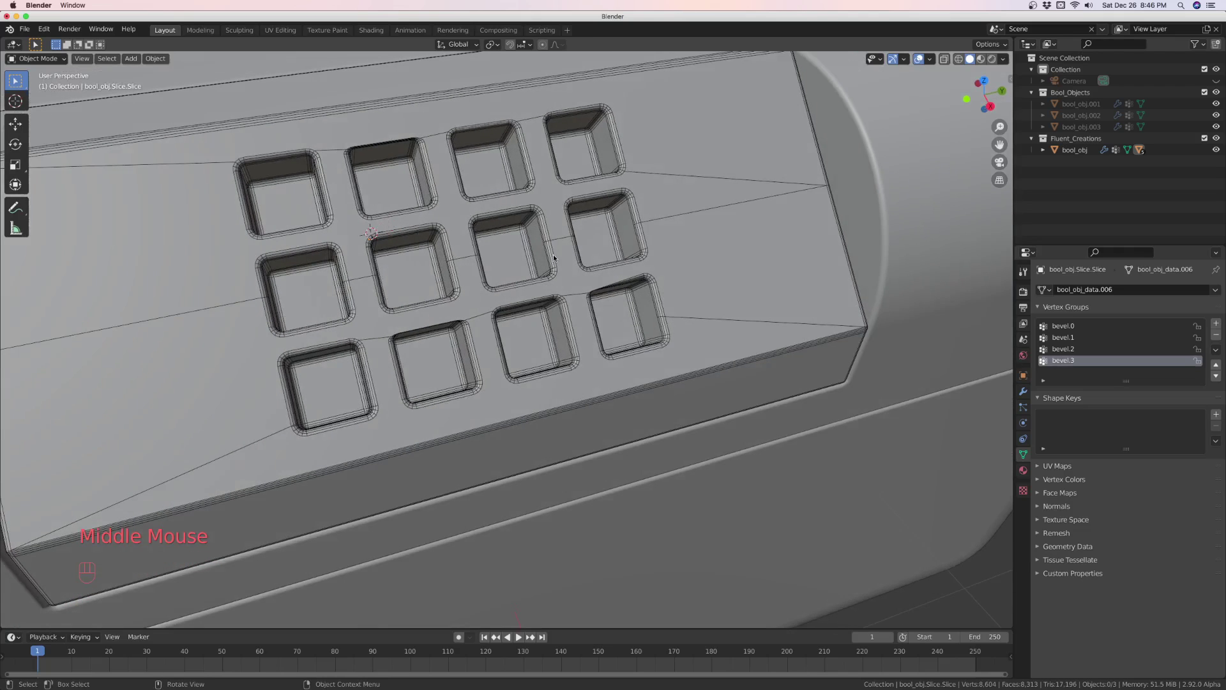
Show the boolean objects, select the latch piece together with its pocket cutter, and isolate both in local view
key(f)
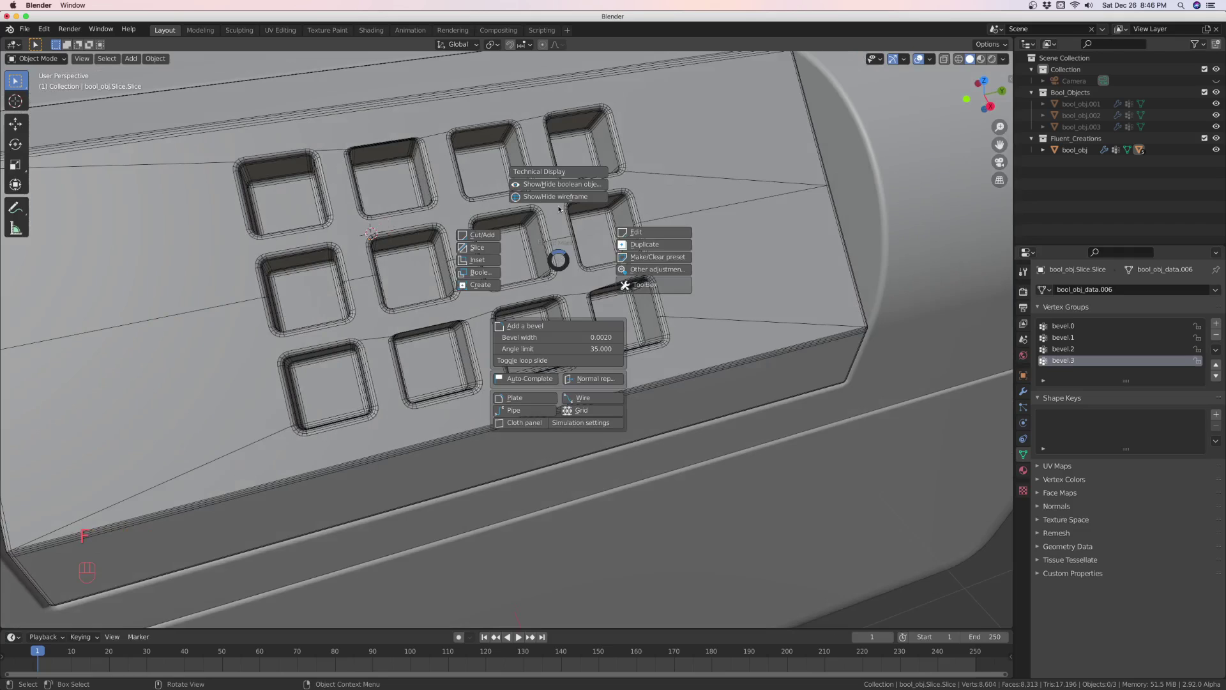
click(560, 184)
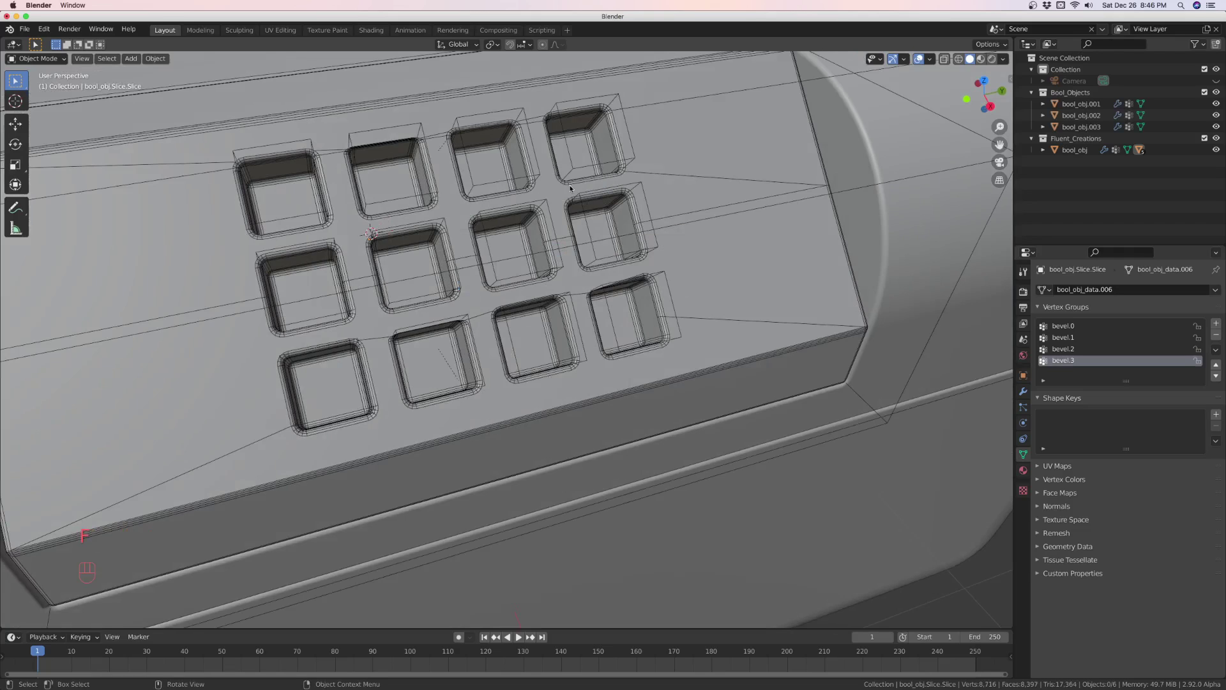
click(553, 226)
shift+click(683, 250)
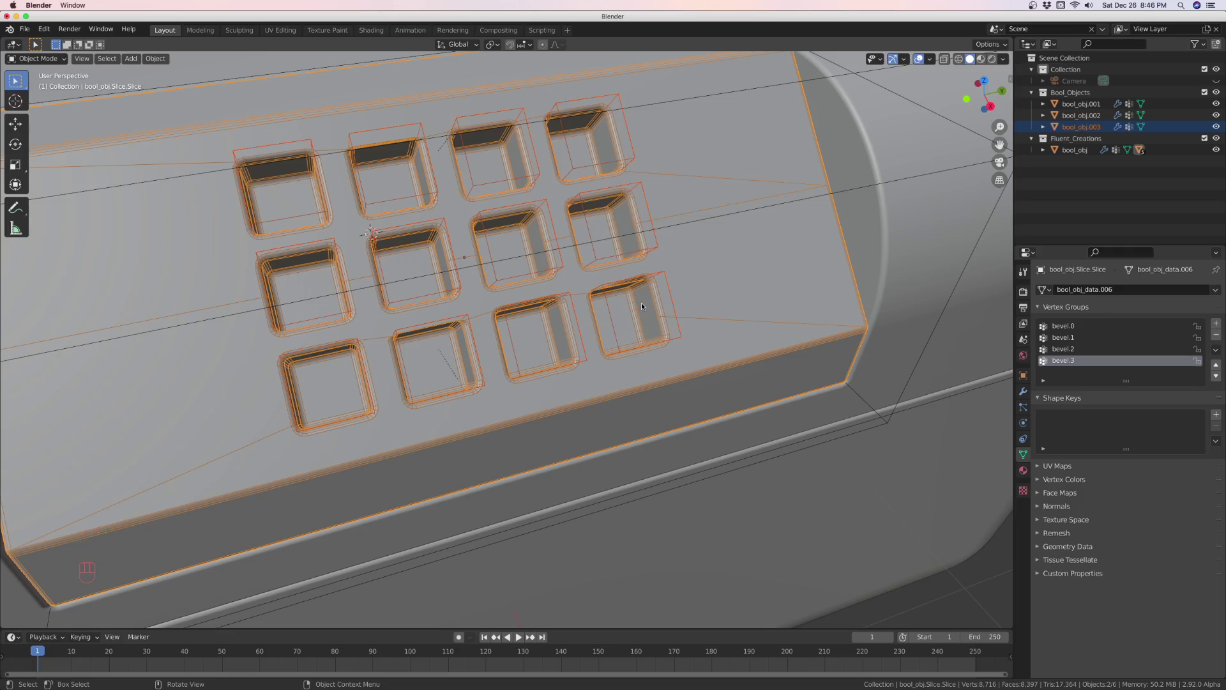
key(KP_Divide)
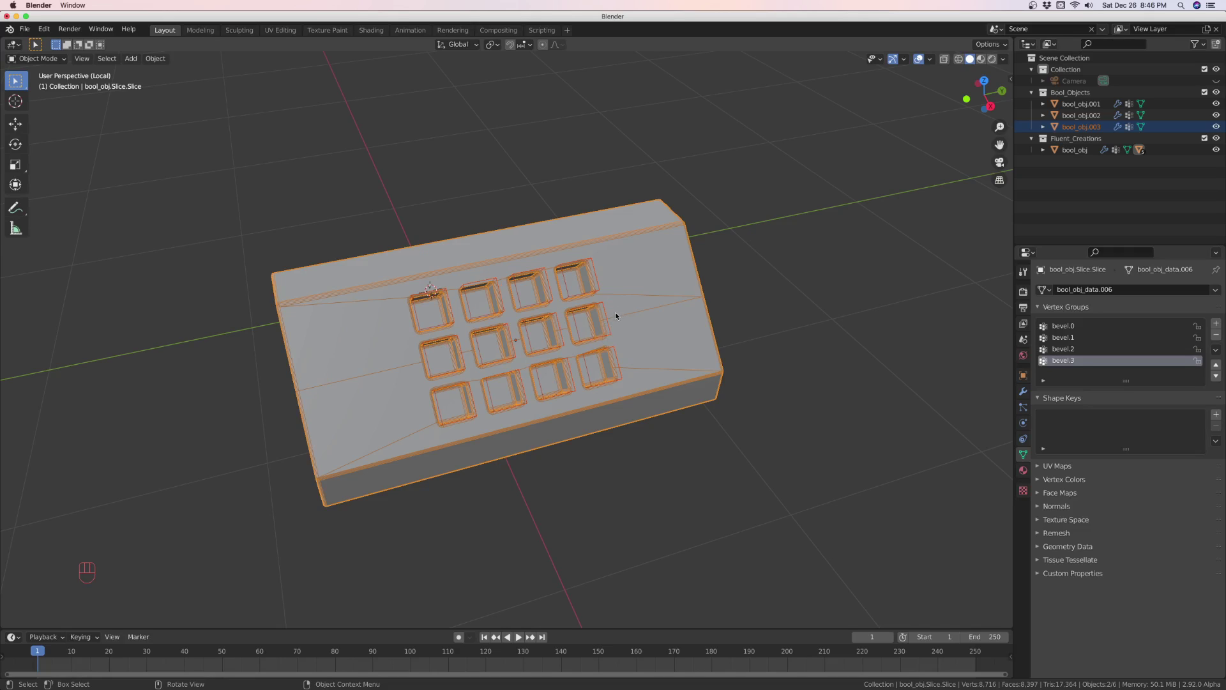
Select only the latch piece and enter Edit Mode on its mesh in top orthographic view
click(621, 258)
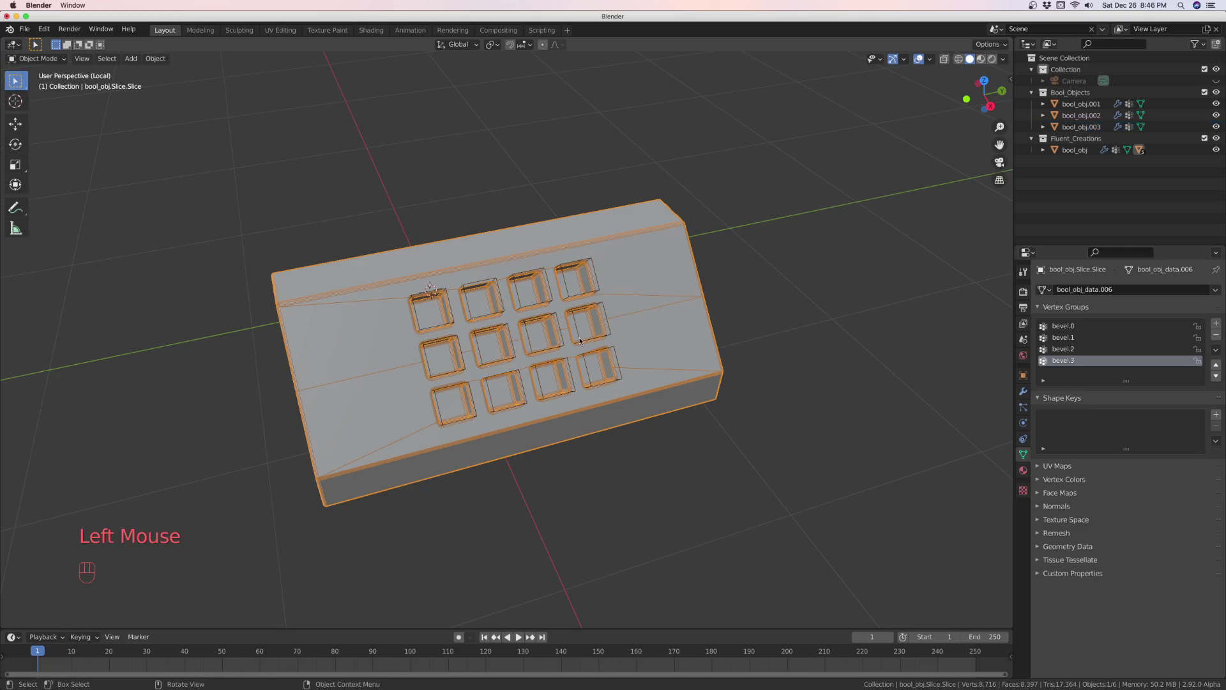
key(Tab)
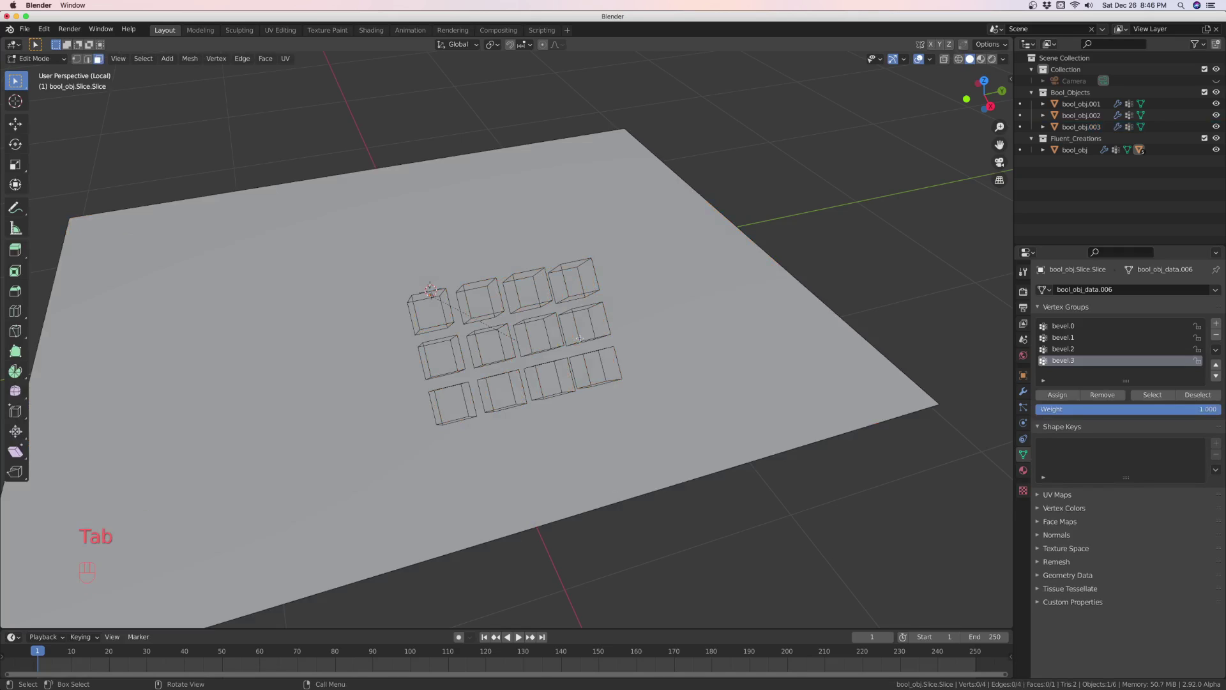
key(KP_7)
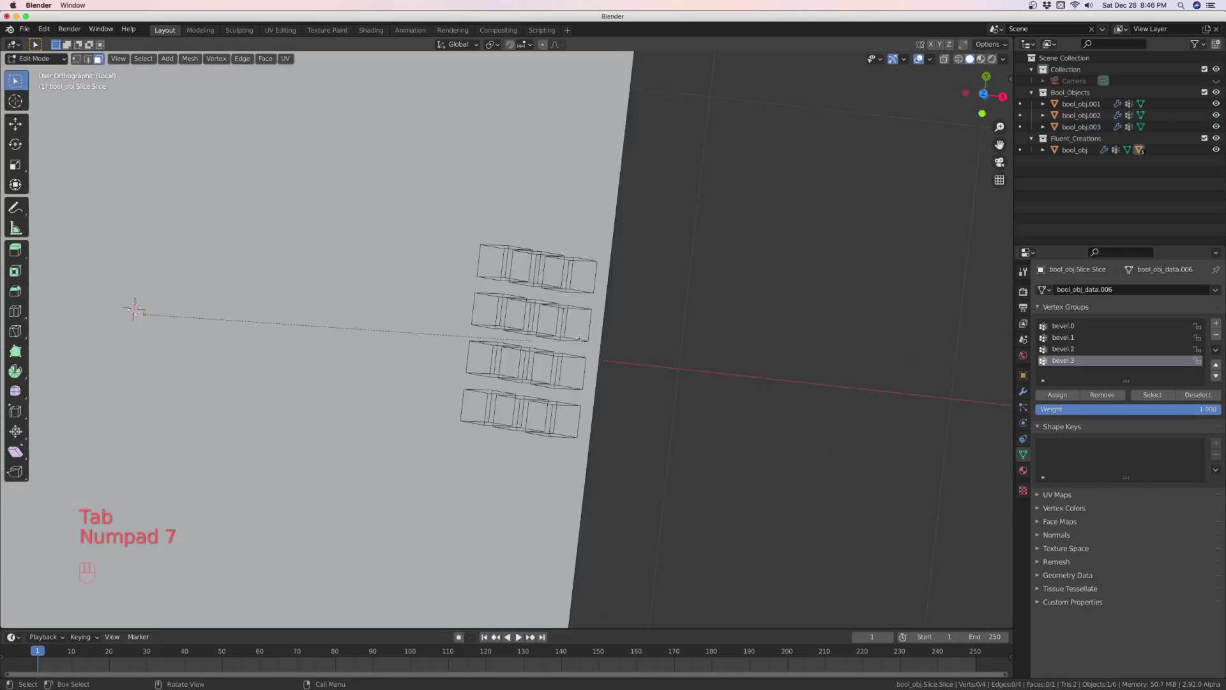
scroll(579, 338, down, 6)
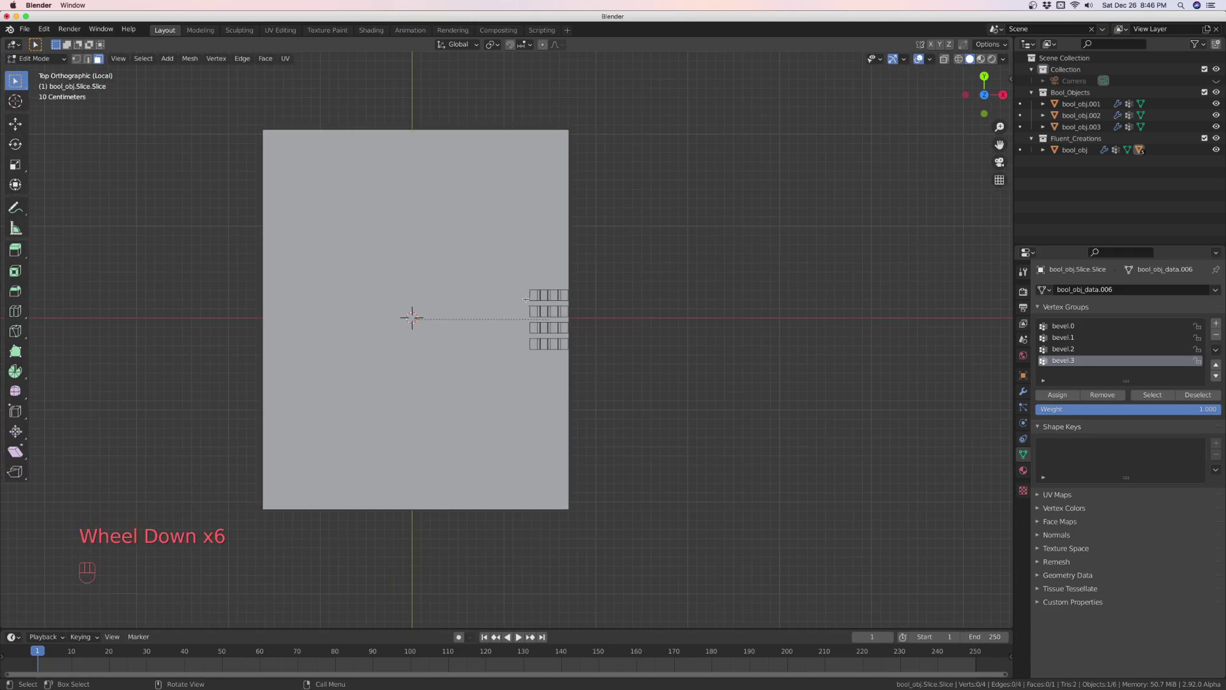
scroll(543, 297, up, 5)
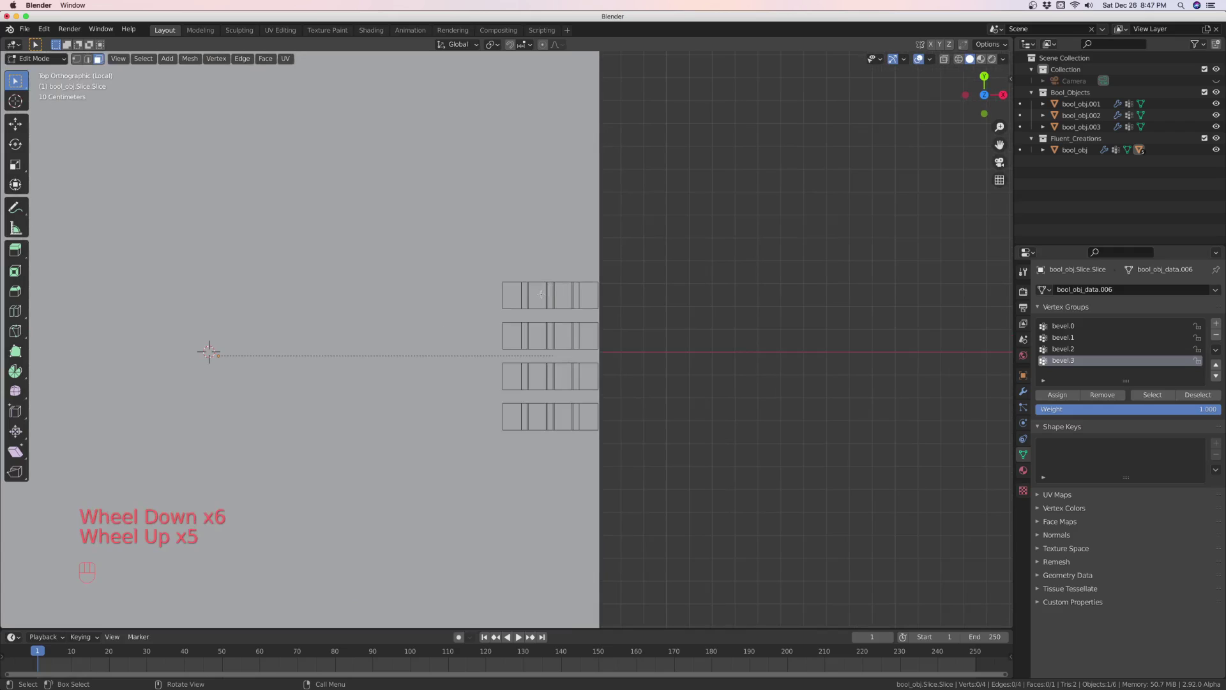
scroll(543, 294, down, 2)
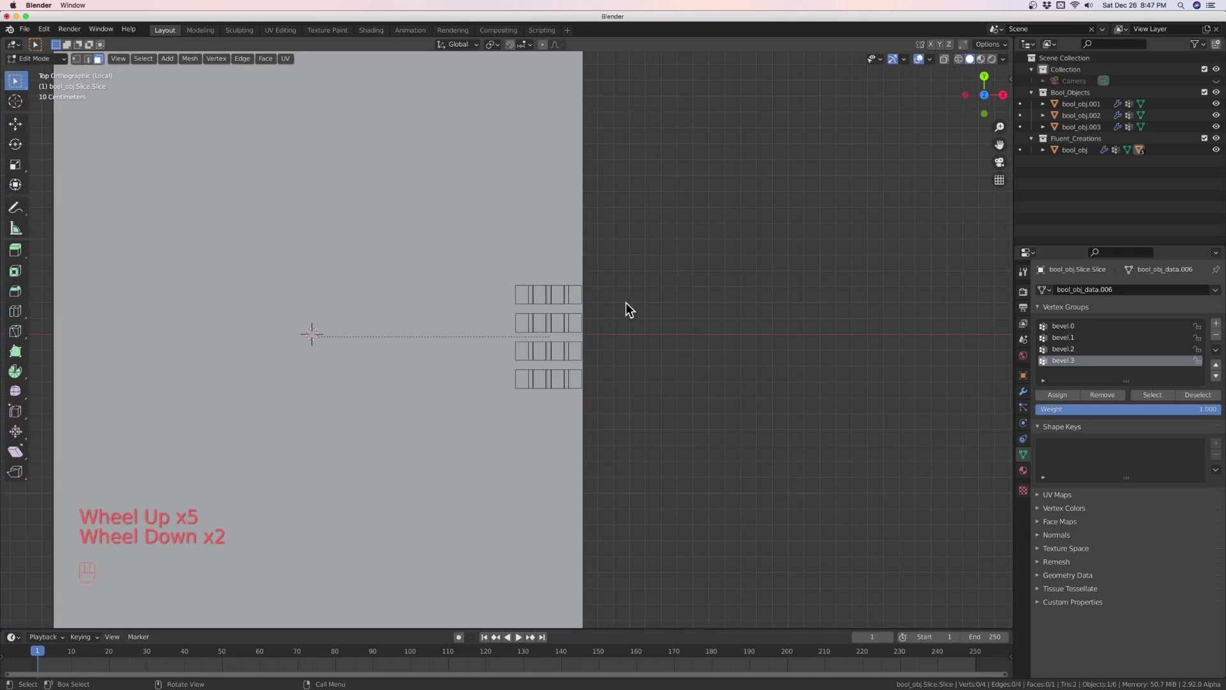
scroll(481, 313, down, 1)
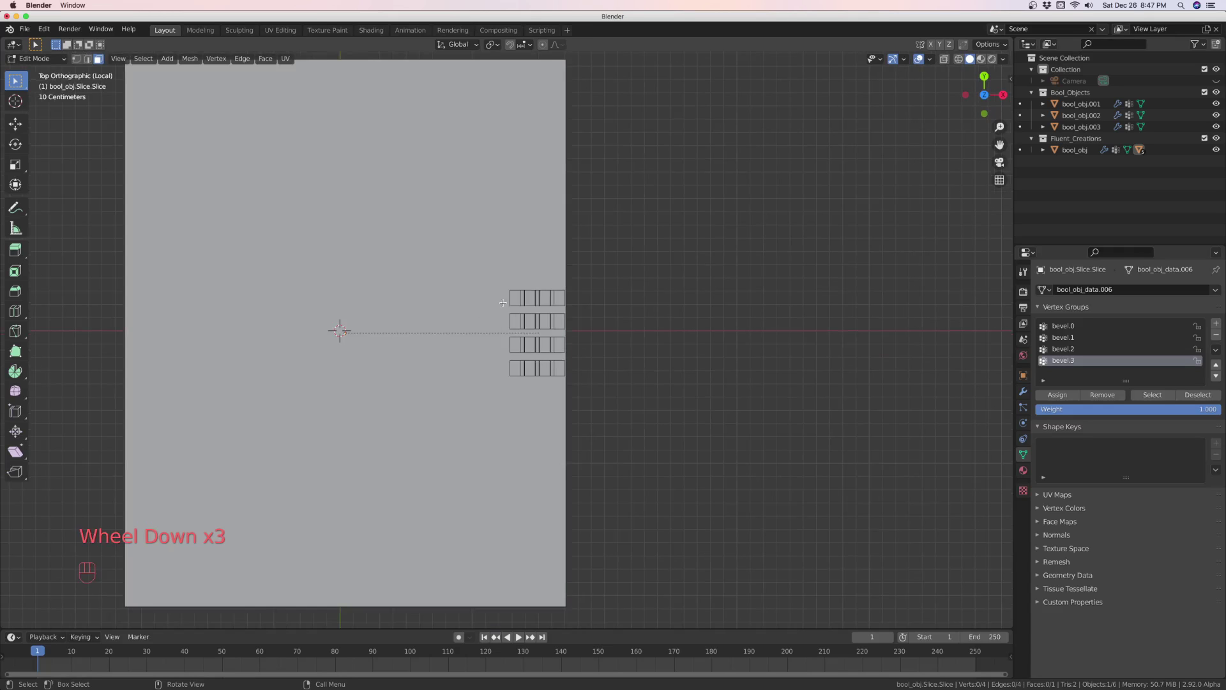
Add two loop cuts across the latch mesh, sliding each to the middle of one of the two lowest pocket rows
key(ctrl+r)
click(563, 252)
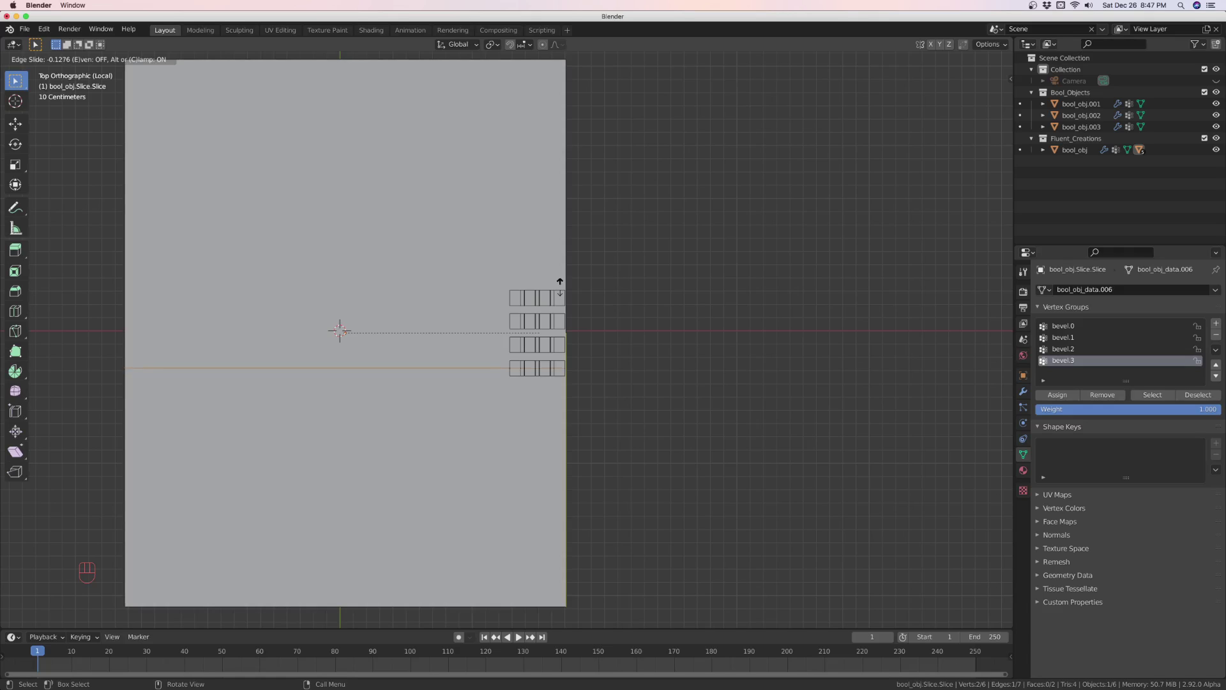
click(560, 282)
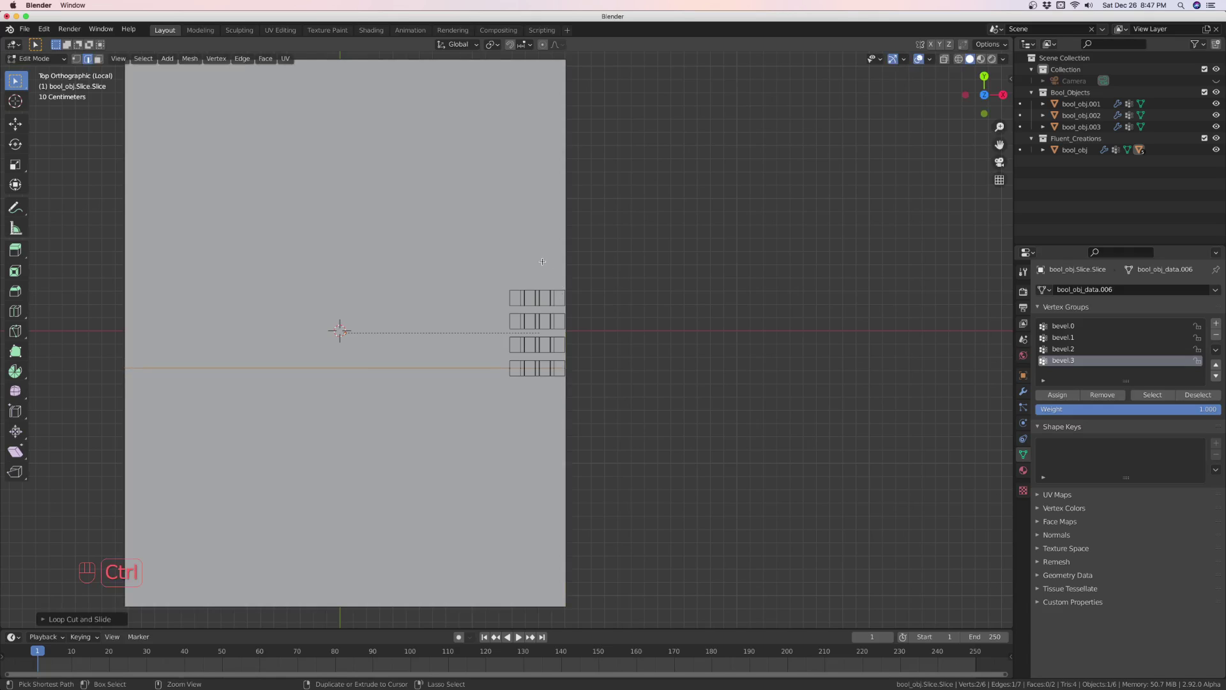
key(ctrl+r)
click(560, 262)
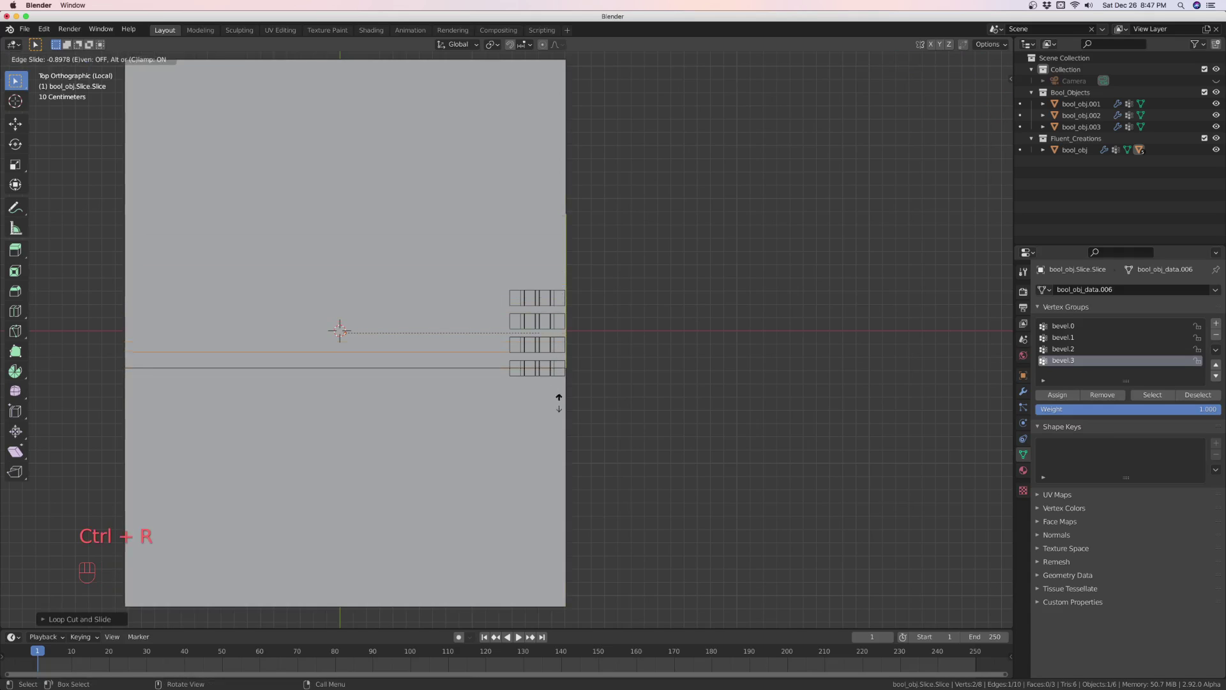
click(558, 395)
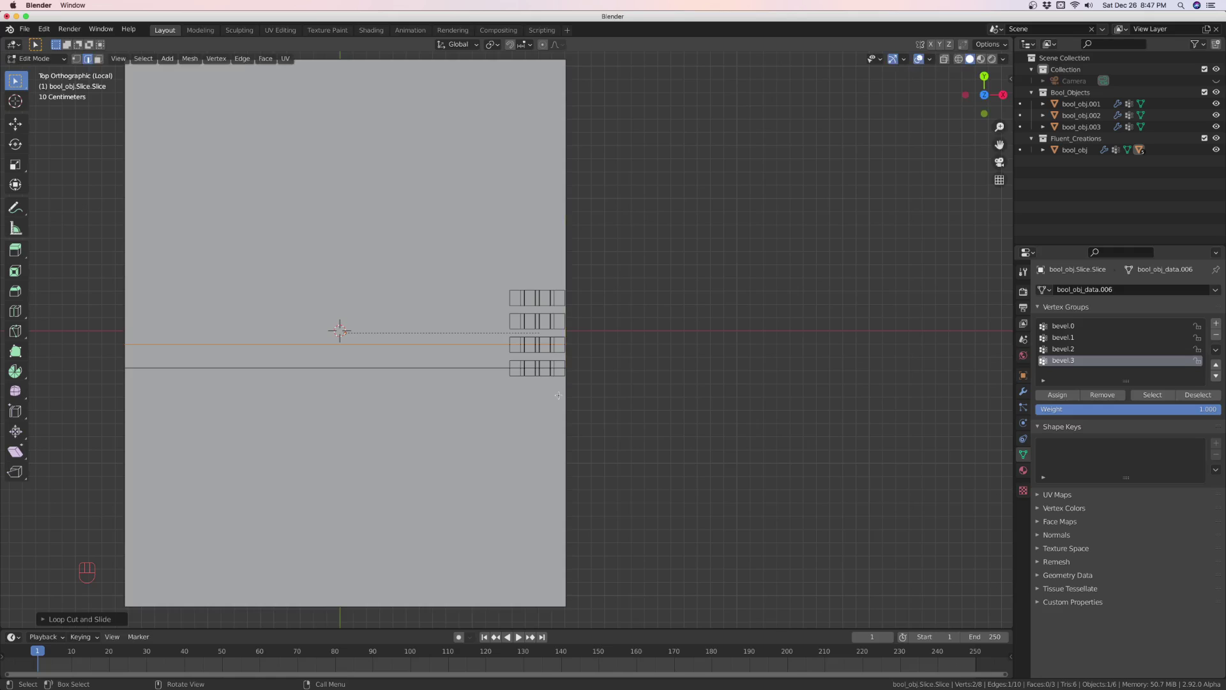
Add loop cuts through the middle of the remaining two pocket rows, one centred on each row
key(ctrl+r)
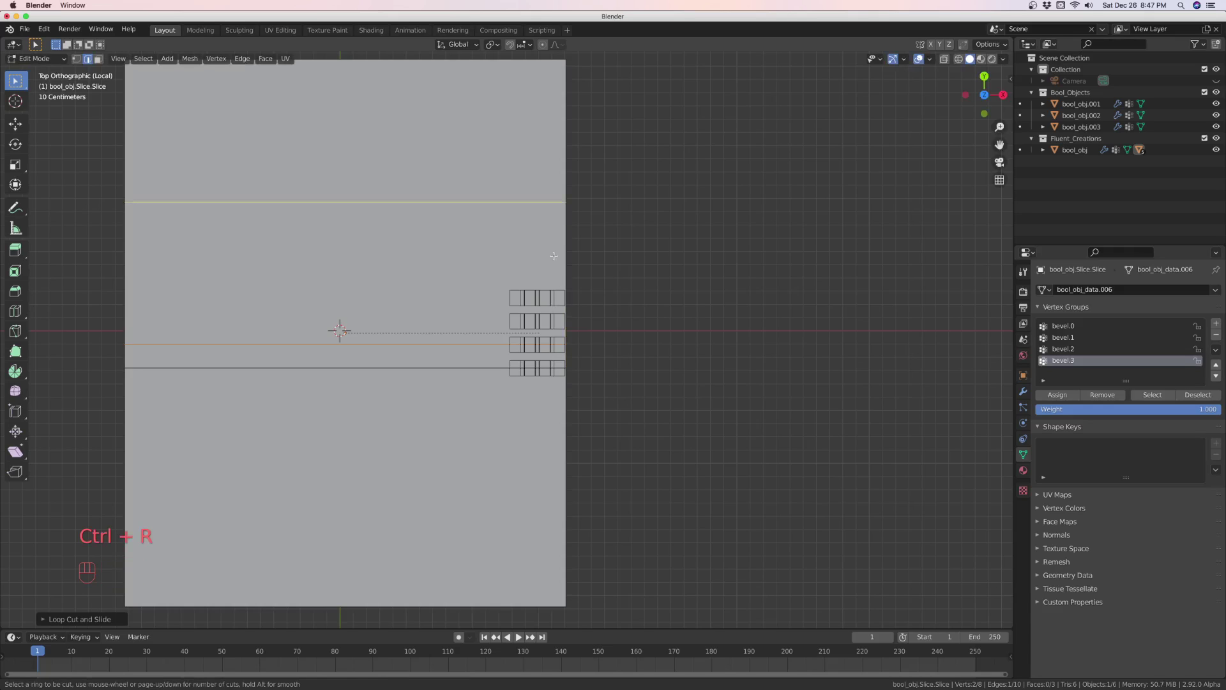
click(553, 257)
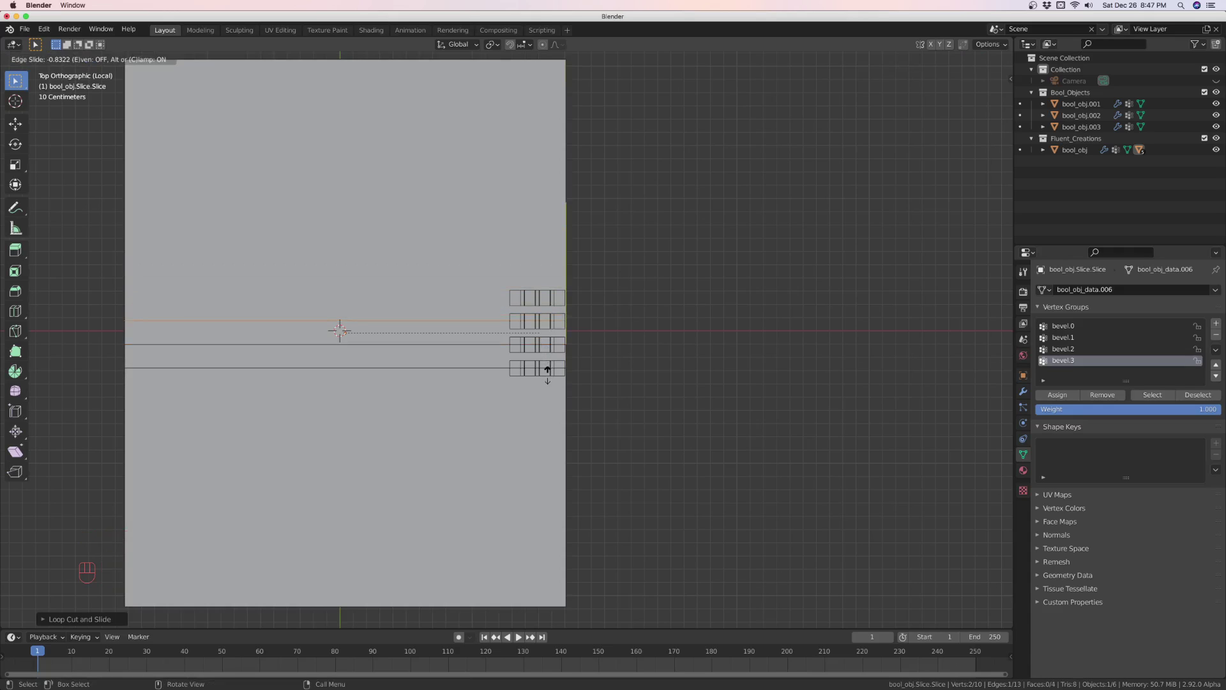
click(548, 369)
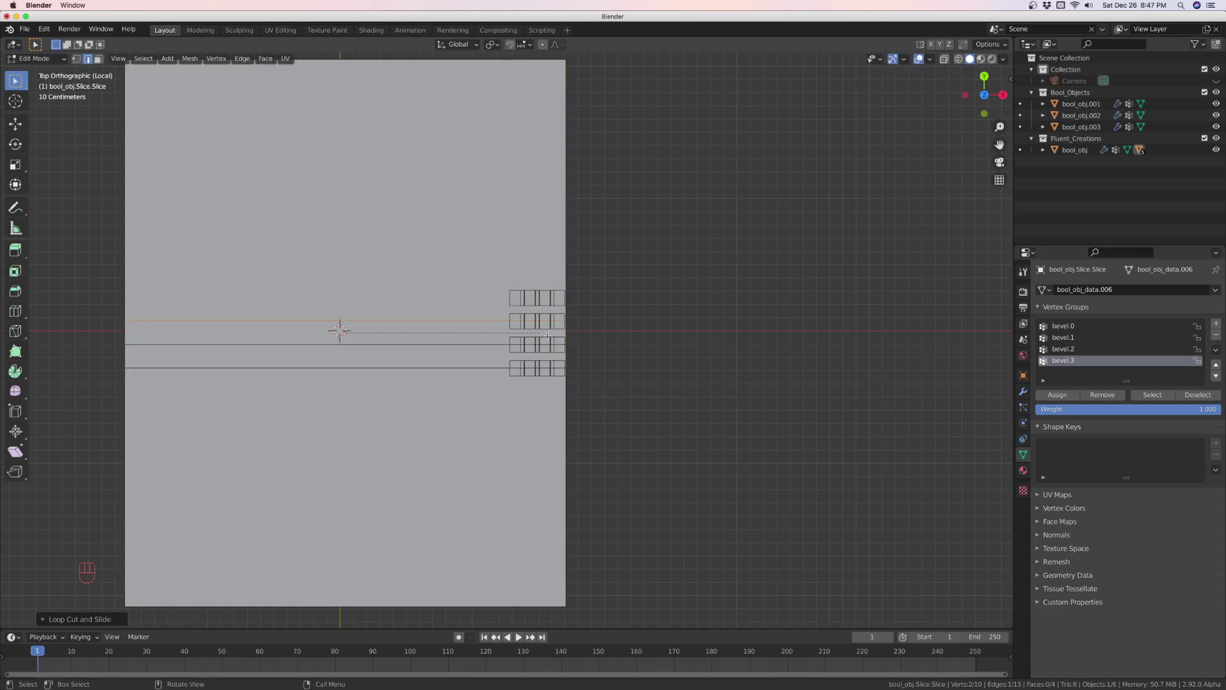
key(ctrl+r)
click(551, 232)
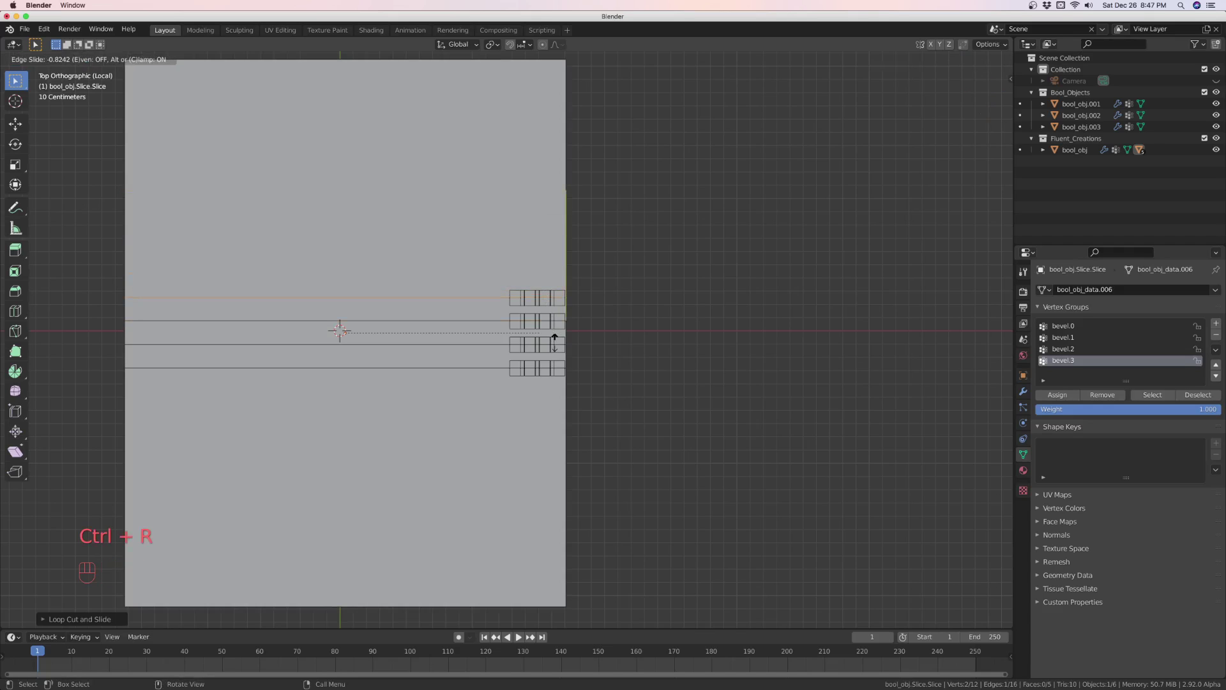
click(555, 342)
Examine in perspective how the four loop cuts line up with the pocket grid
middle_drag(522, 329, 690, 311)
scroll(691, 311, down, 5)
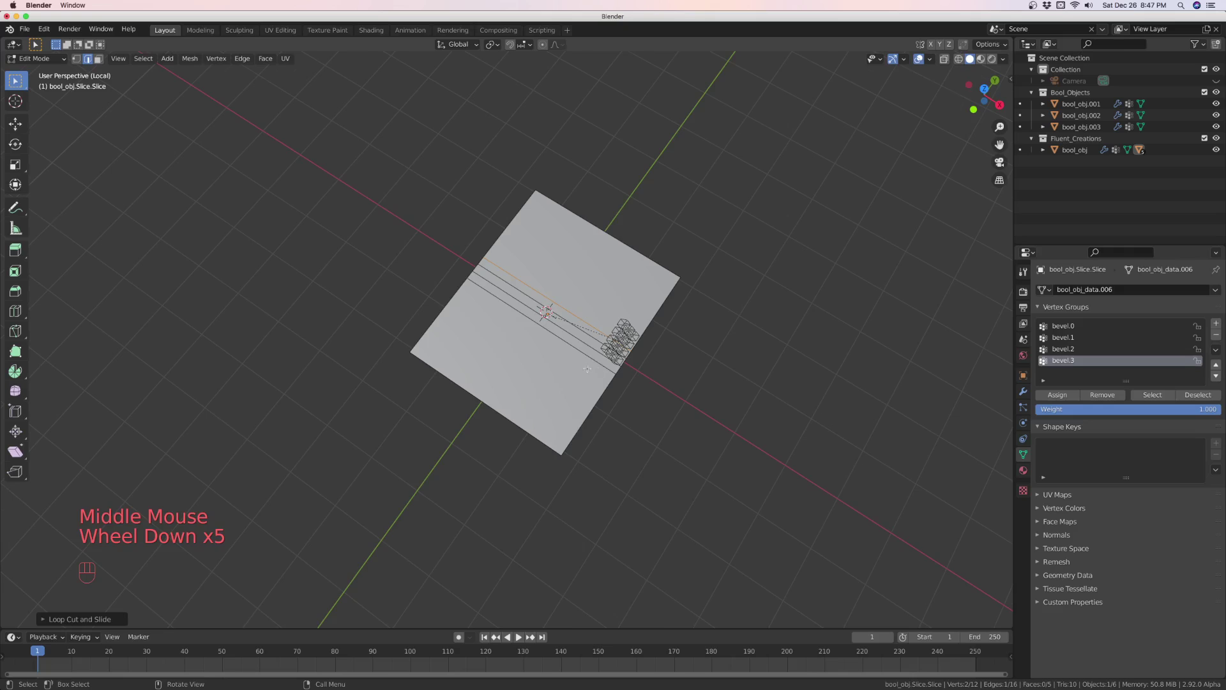
scroll(587, 368, up, 4)
middle_drag(587, 369, 549, 309)
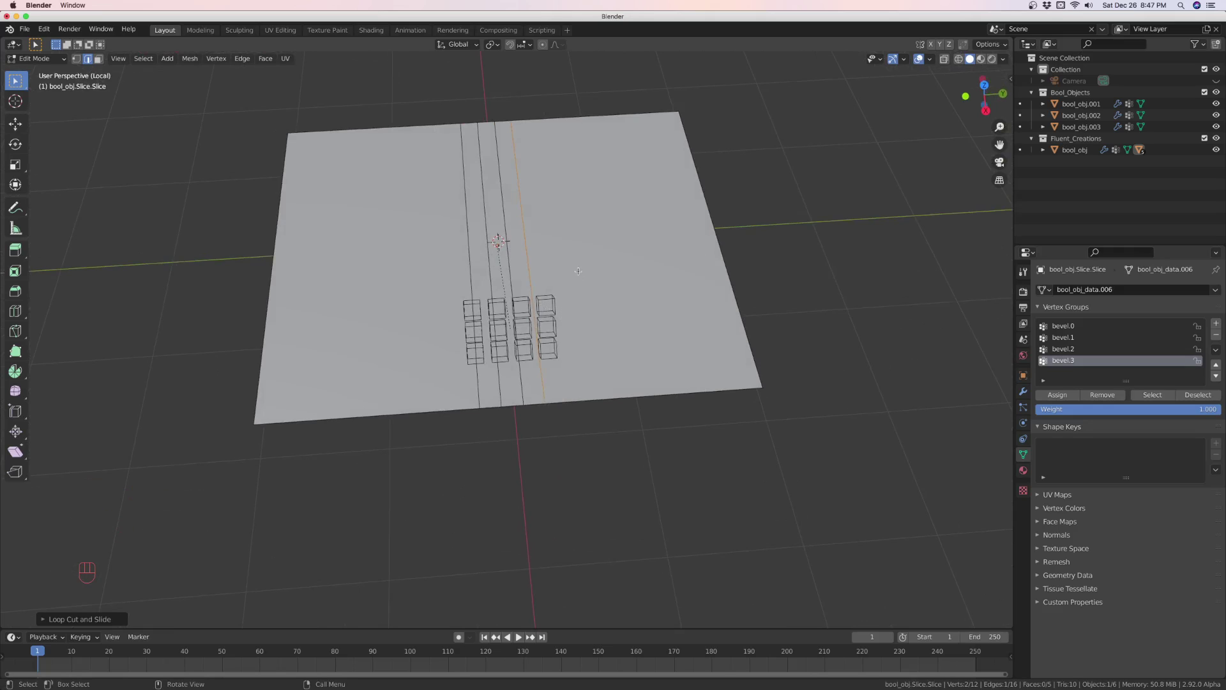
middle_drag(564, 283, 560, 305)
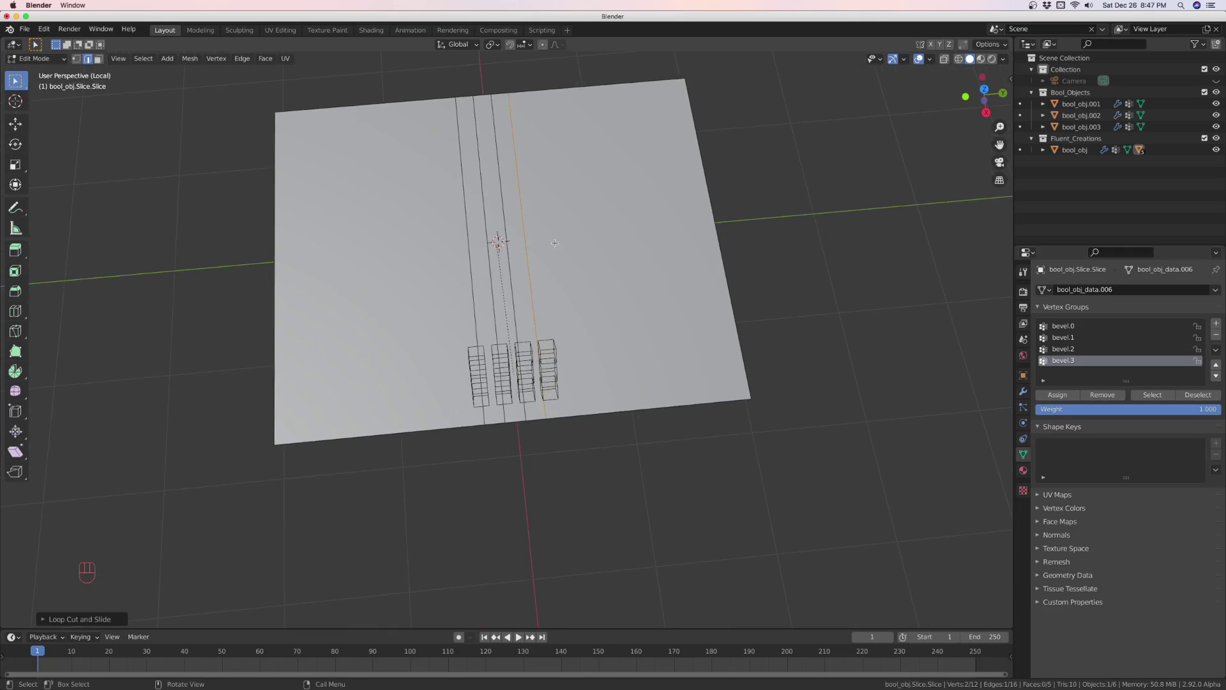
middle_drag(526, 294, 537, 256)
scroll(536, 255, up, 2)
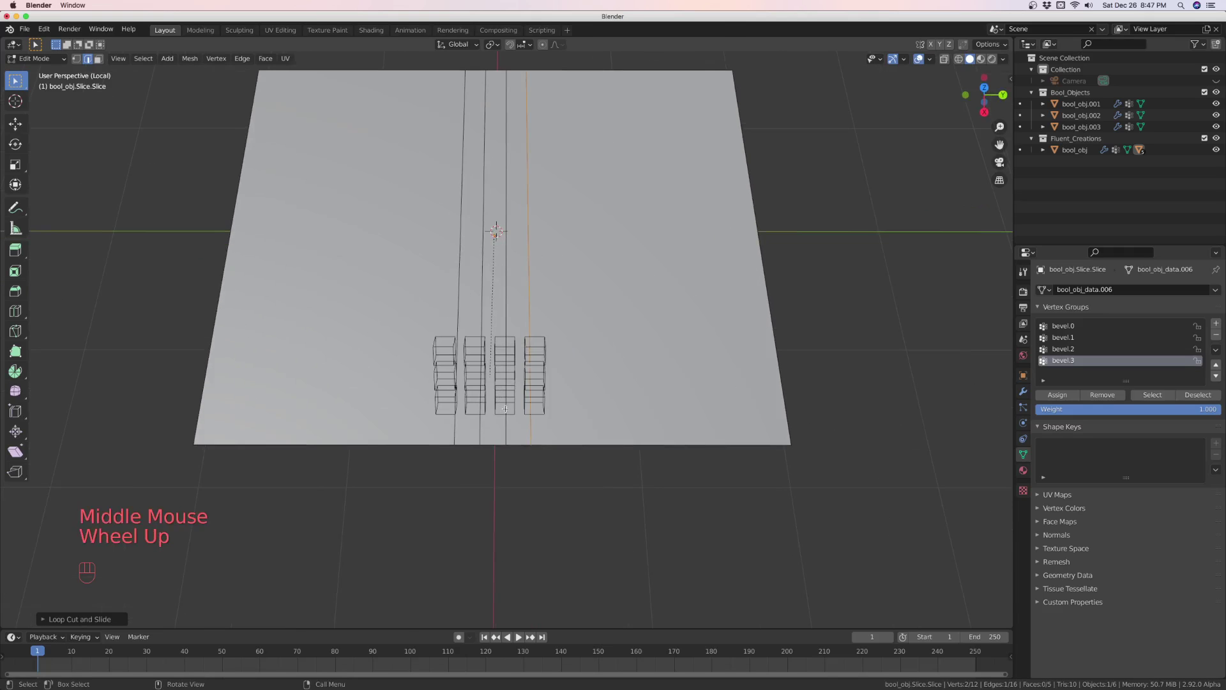
scroll(489, 218, down, 4)
scroll(490, 216, up, 3)
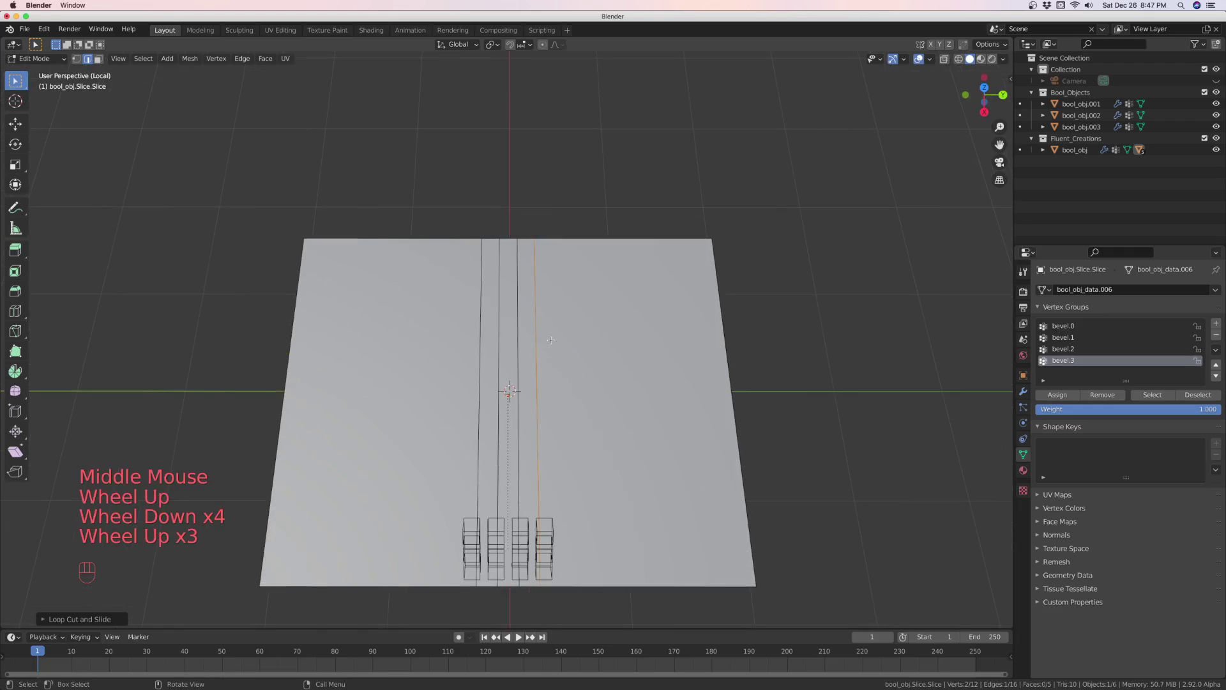
scroll(518, 348, down, 2)
scroll(523, 363, up, 1)
middle_drag(524, 362, 532, 333)
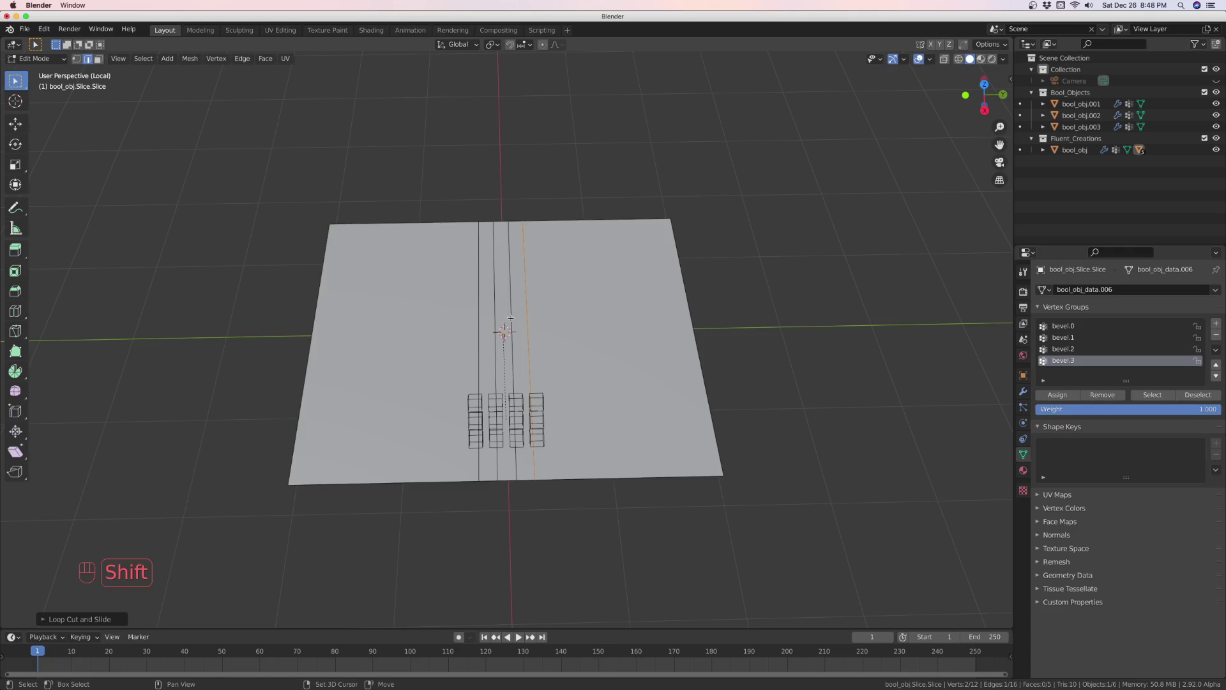
Extend the selection to the other three loop cuts so that all four are selected
shift+click(511, 317)
shift+click(493, 329)
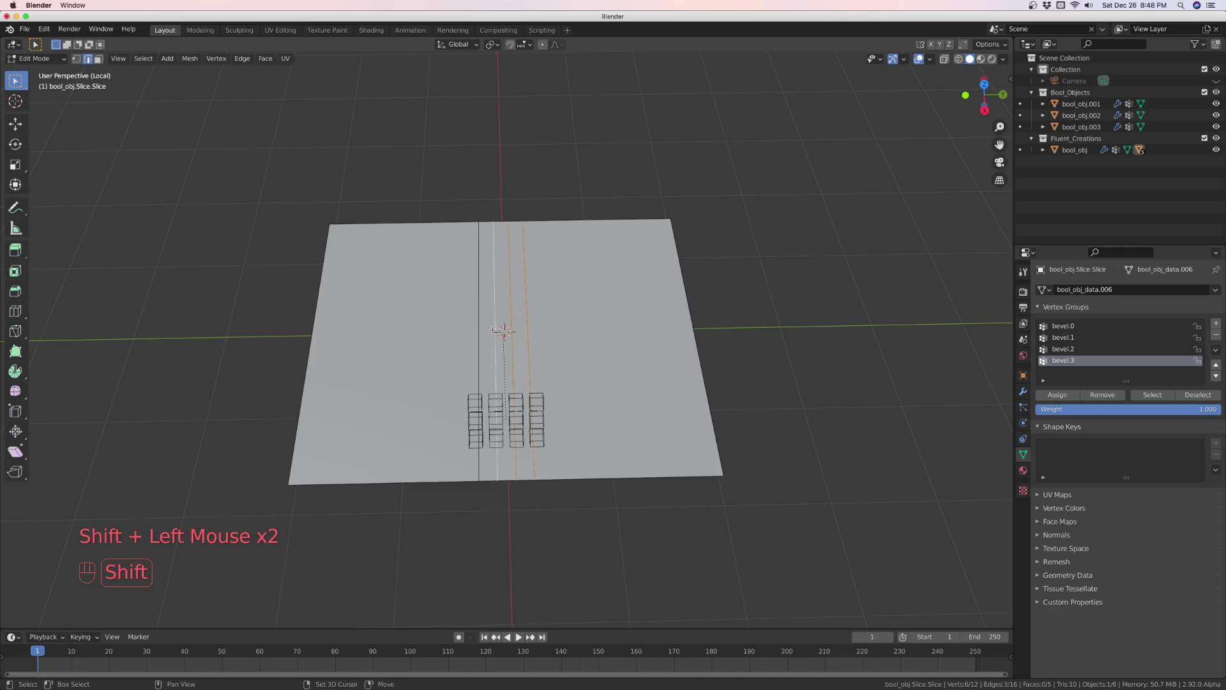
shift+click(479, 321)
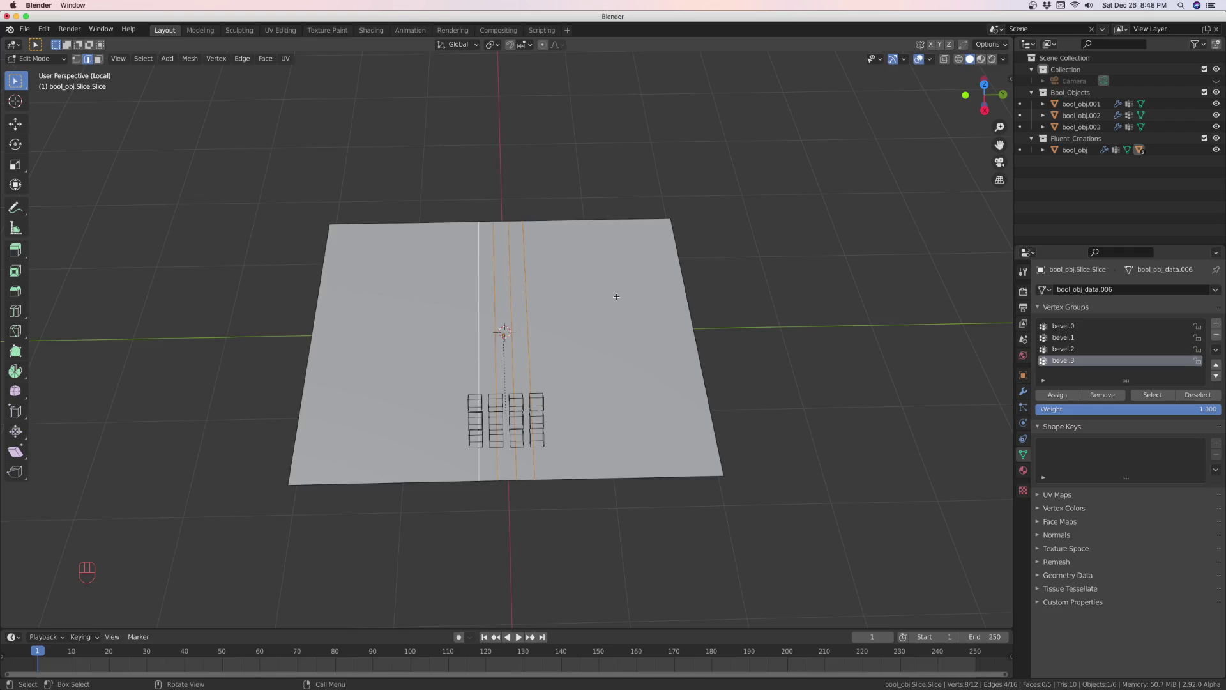
middle_drag(551, 337, 544, 234)
scroll(544, 234, up, 2)
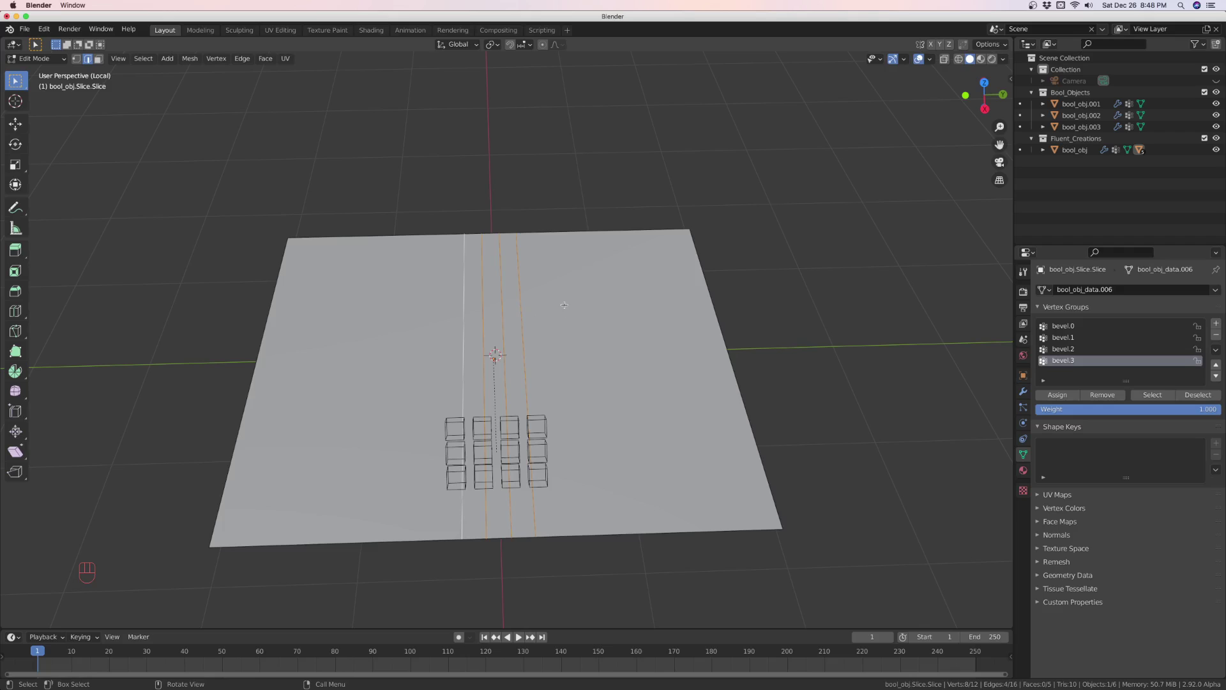
Search the commands for "fluent" and run Fluent's Remove vertices from vertex groups on the selected loop cuts
key(F3)
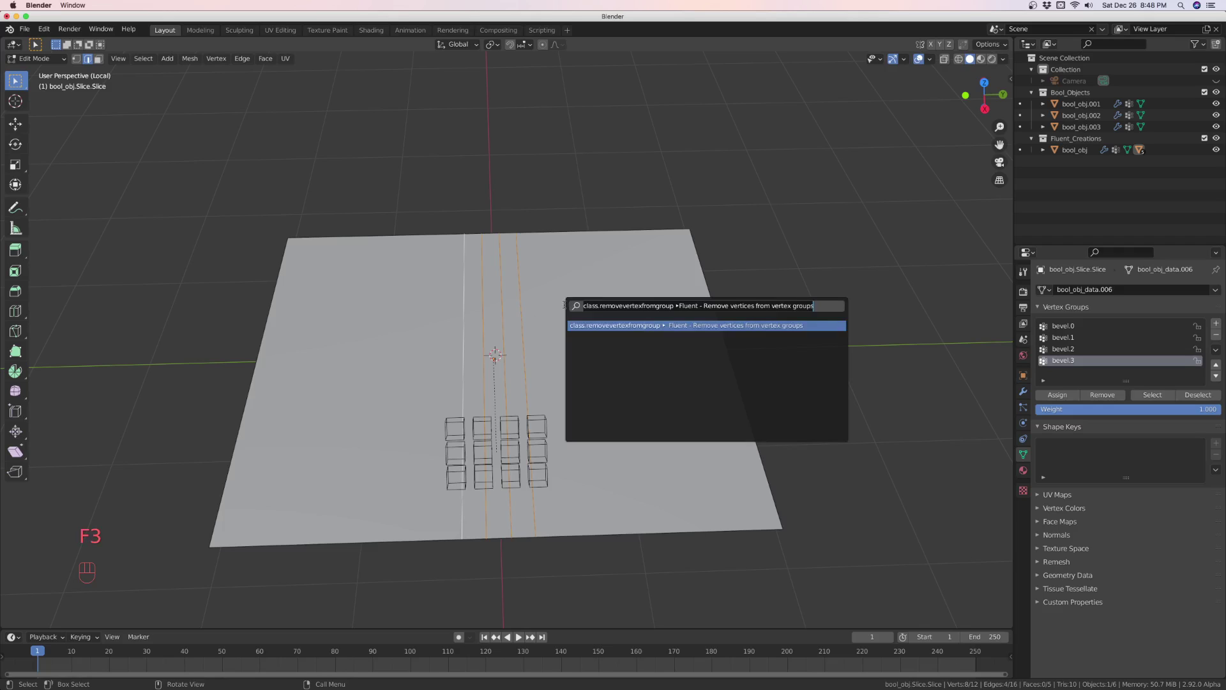
key(BackSpace)
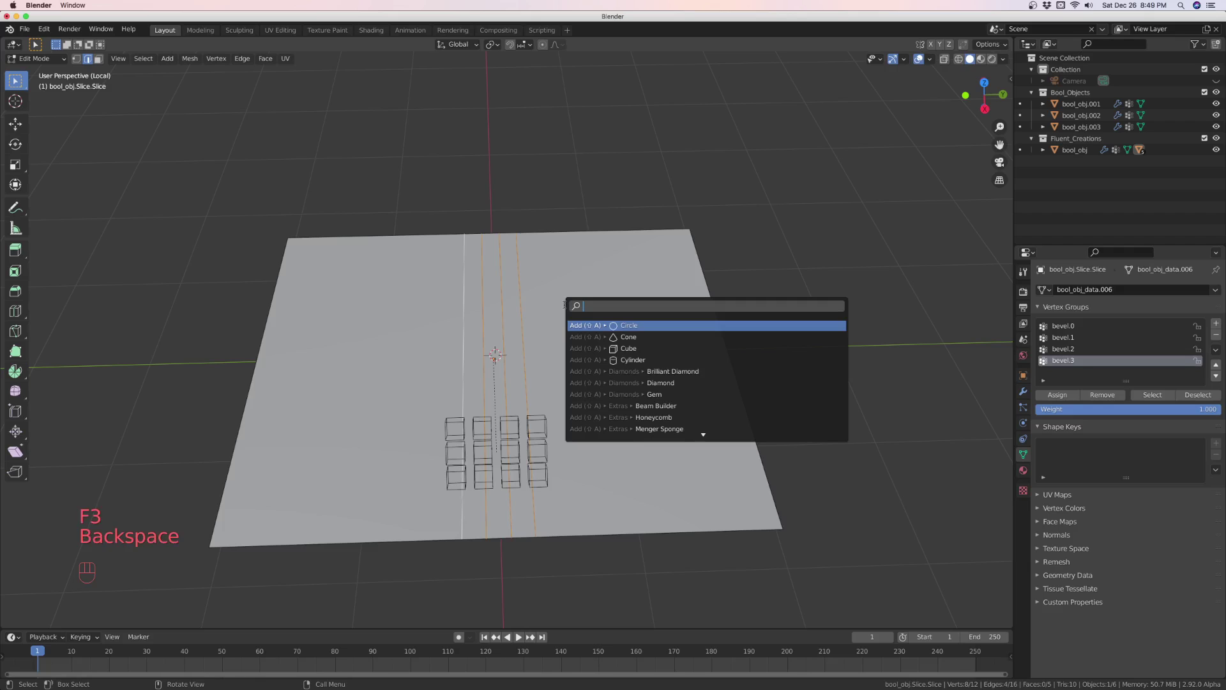
text(fluet)
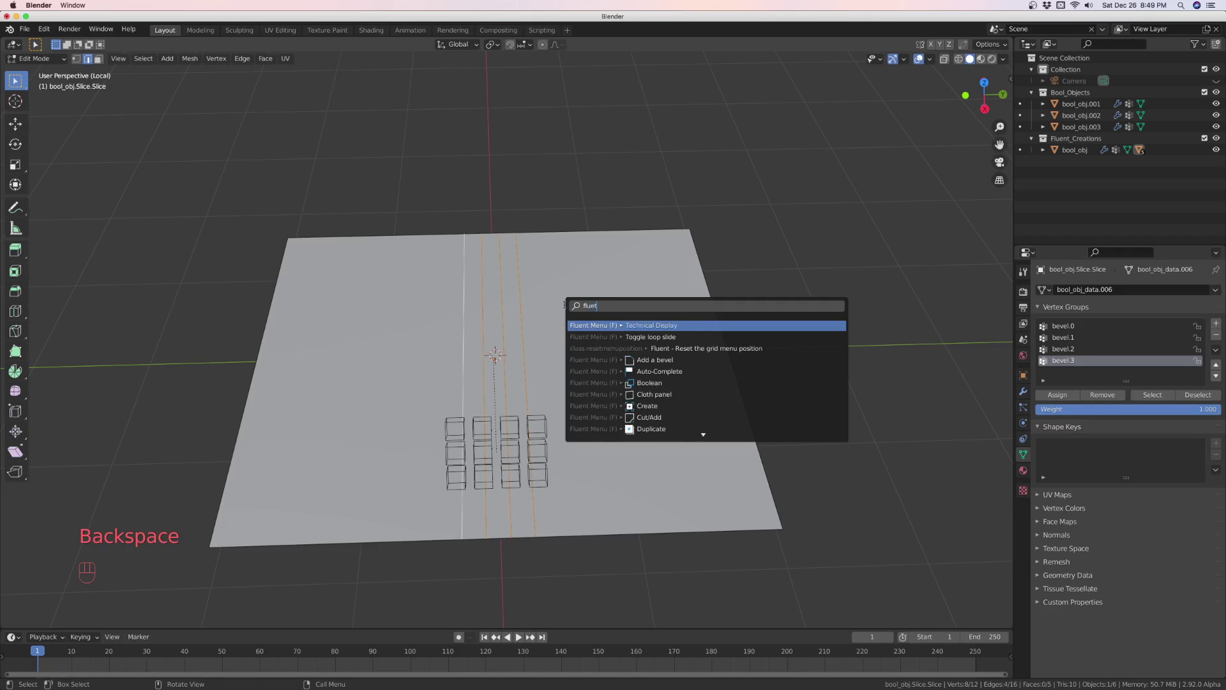
key(BackSpace)
text(nt)
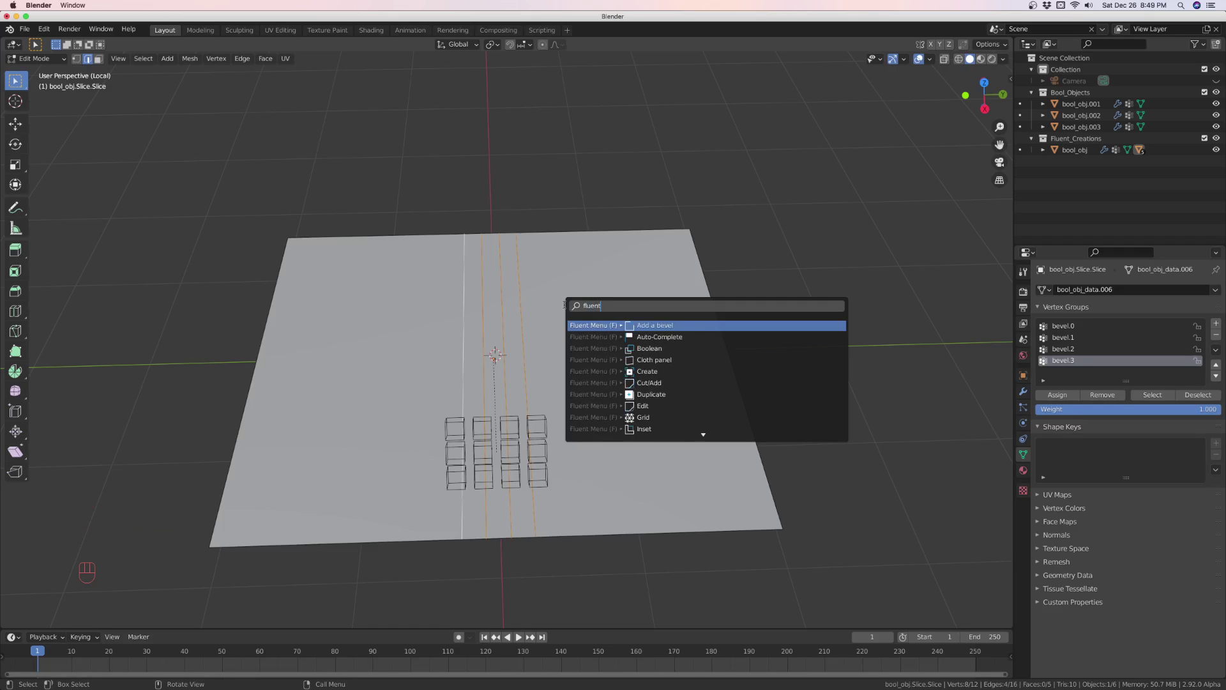
key(Down)
key(Down)
key(Down)
key(Down)
key(Down)
key(Down)
key(Down)
key(Down)
key(Down)
key(Down)
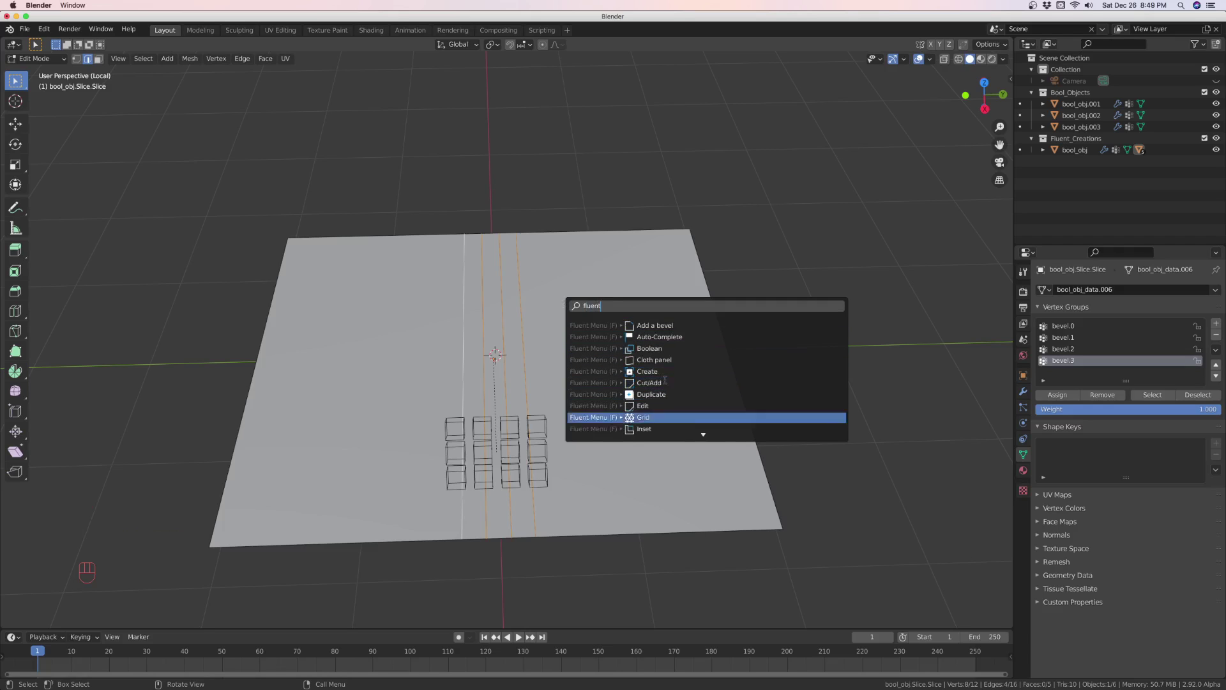
key(Down)
key(Down)
key(Down)
key(Down)
key(Down)
key(Down)
key(Down)
key(Down)
key(Down)
key(Down)
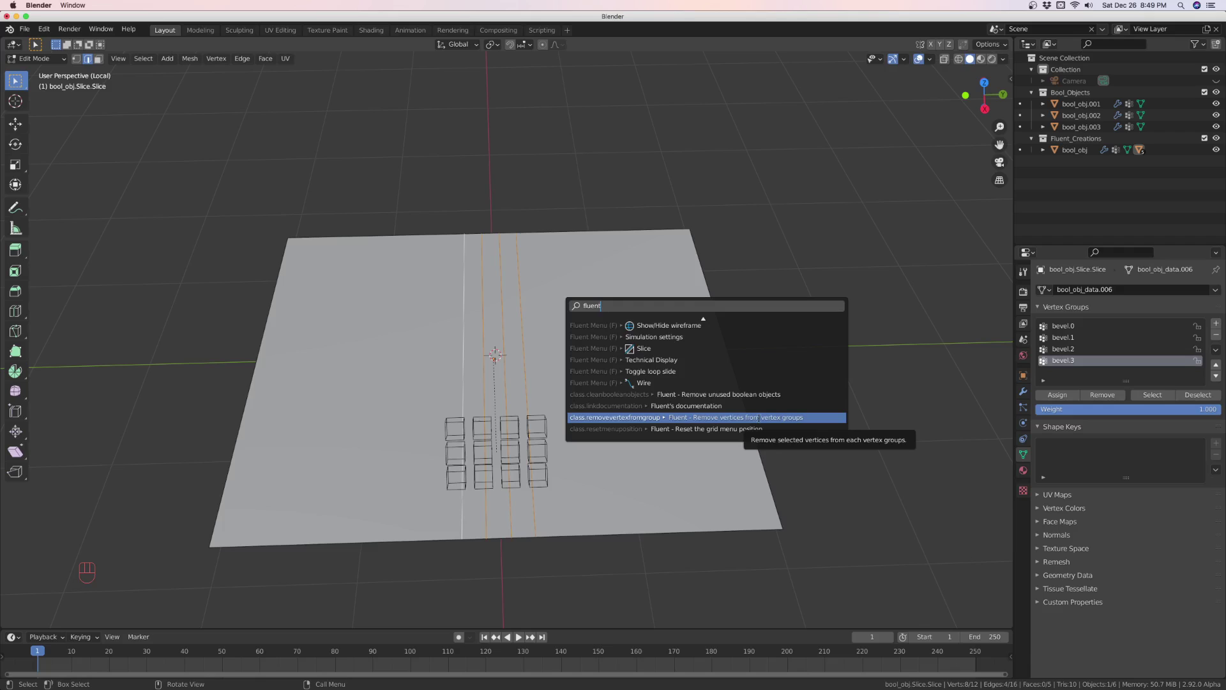
click(758, 417)
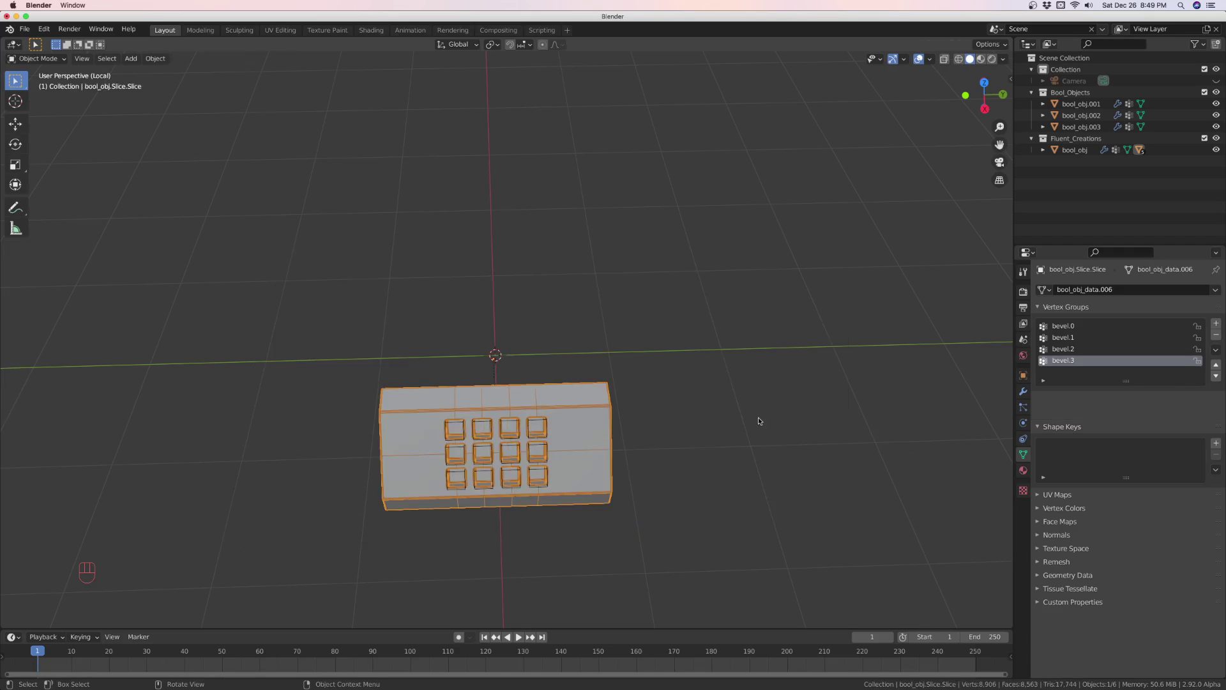
Leave local view to bring back the whole case and deselect everything
middle_drag(600, 423, 573, 342)
scroll(549, 425, up, 2)
scroll(550, 424, up, 2)
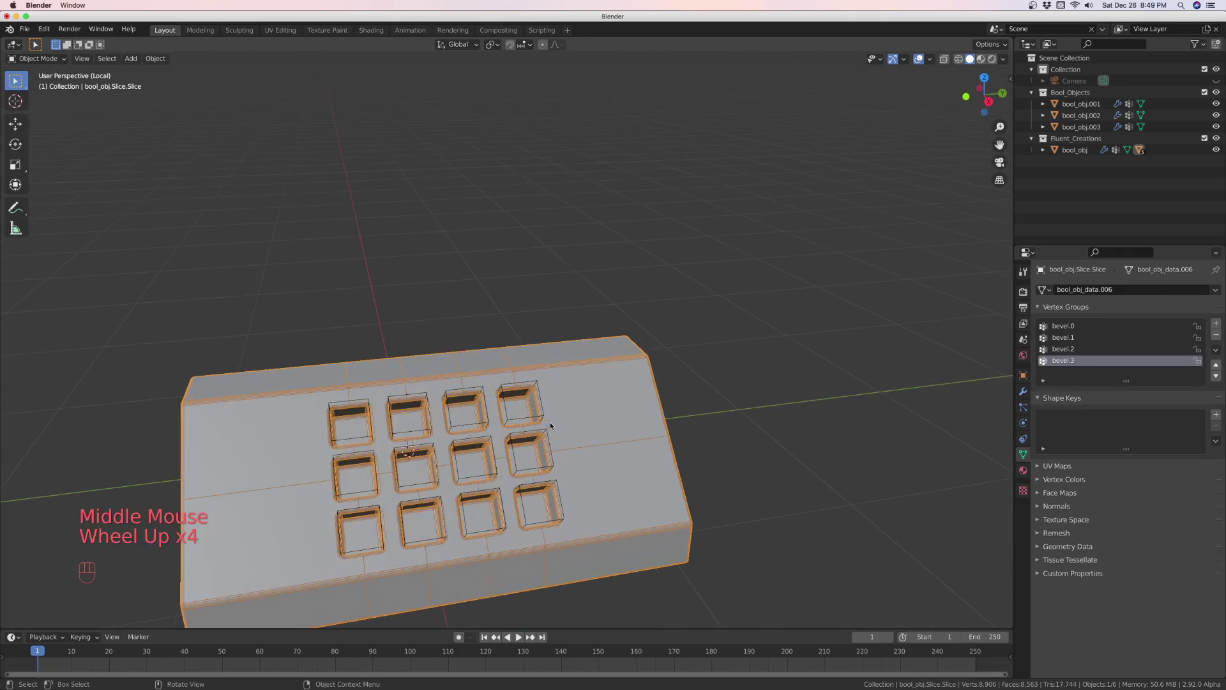
middle_drag(550, 422, 565, 394)
scroll(554, 368, down, 4)
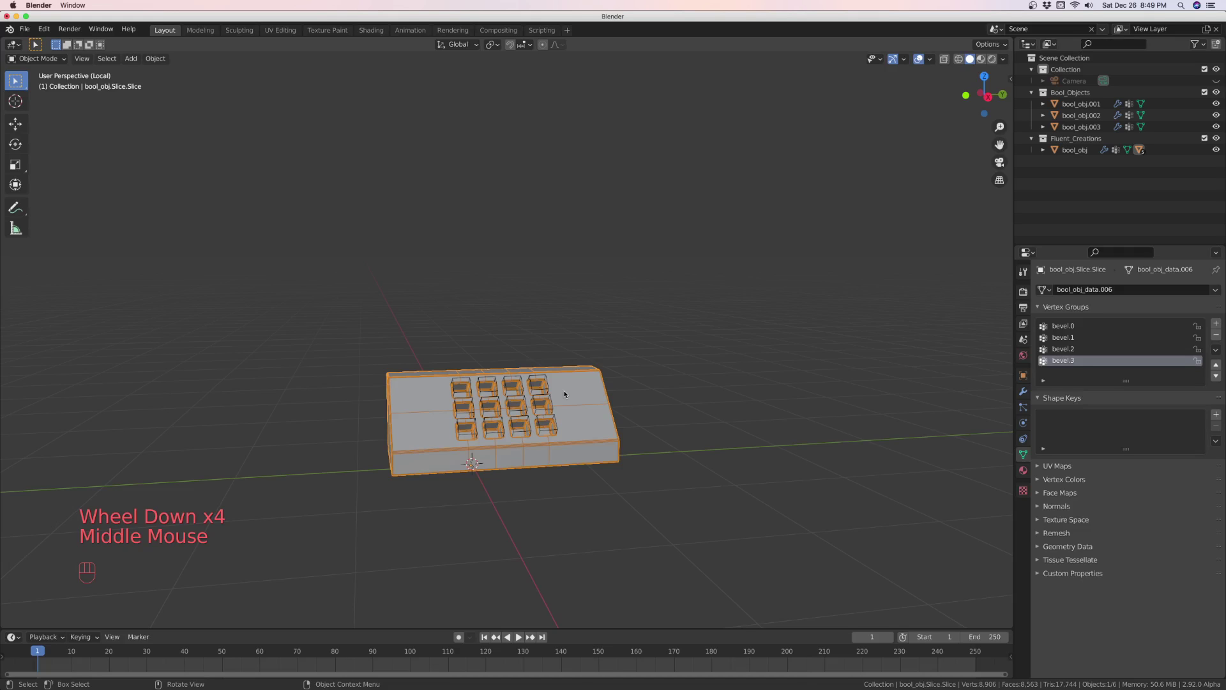
key(KP_Divide)
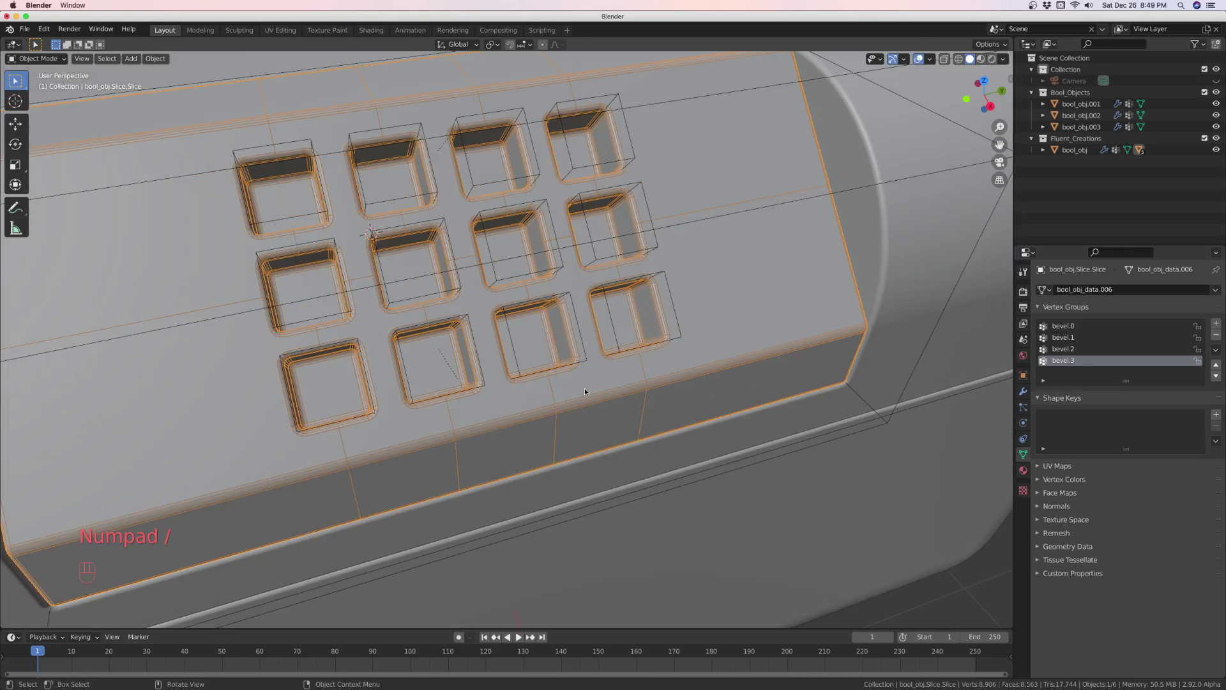
scroll(579, 366, down, 5)
middle_drag(555, 372, 530, 391)
key(alt+a)
Examine the wireframe around the square pockets where the loop cuts run into their edges
scroll(558, 276, up, 6)
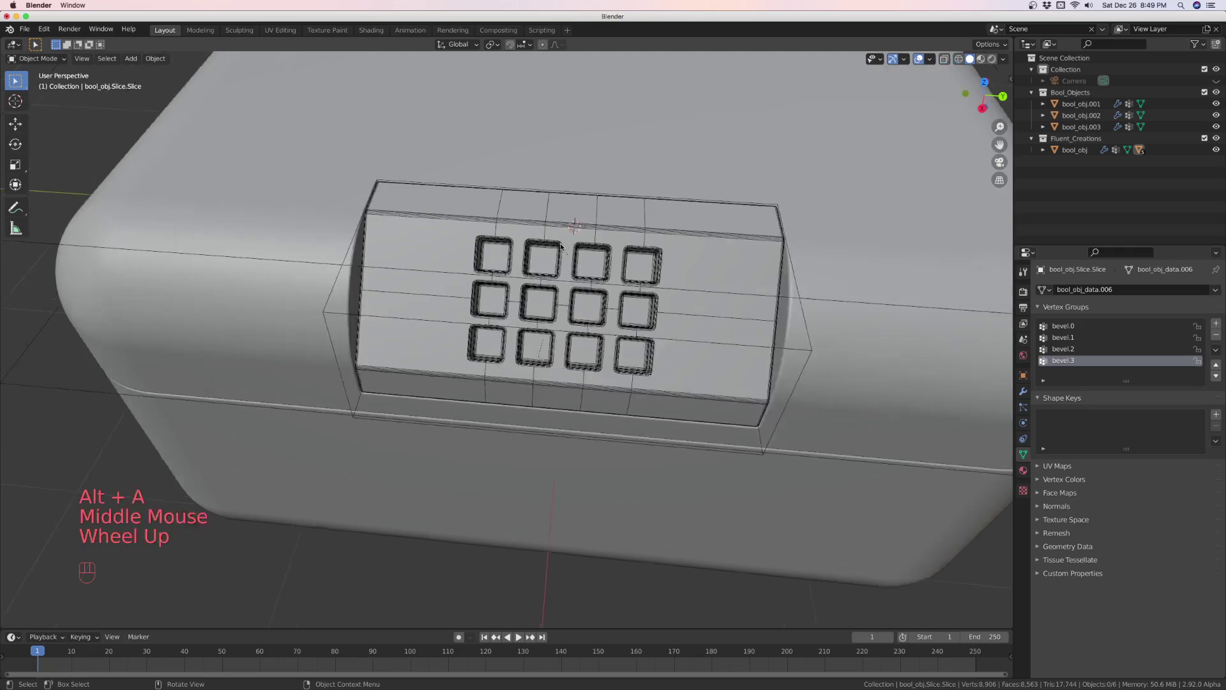
scroll(559, 276, up, 1)
middle_drag(558, 276, 504, 195)
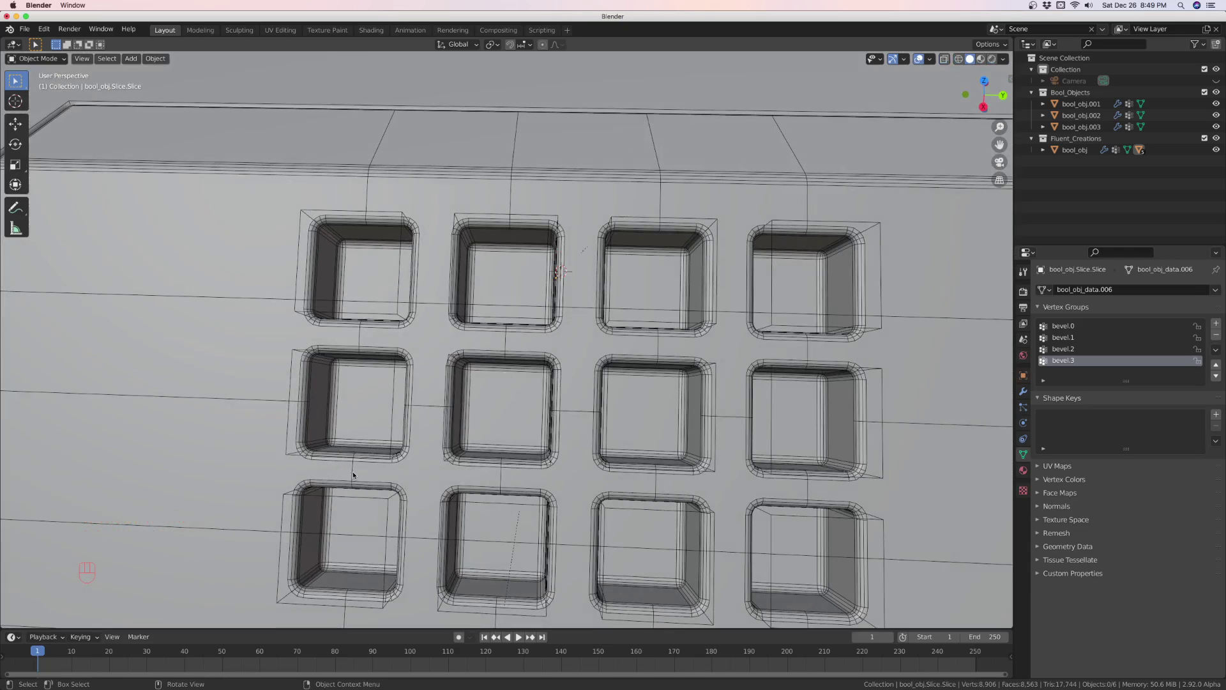
middle_drag(500, 452, 530, 339)
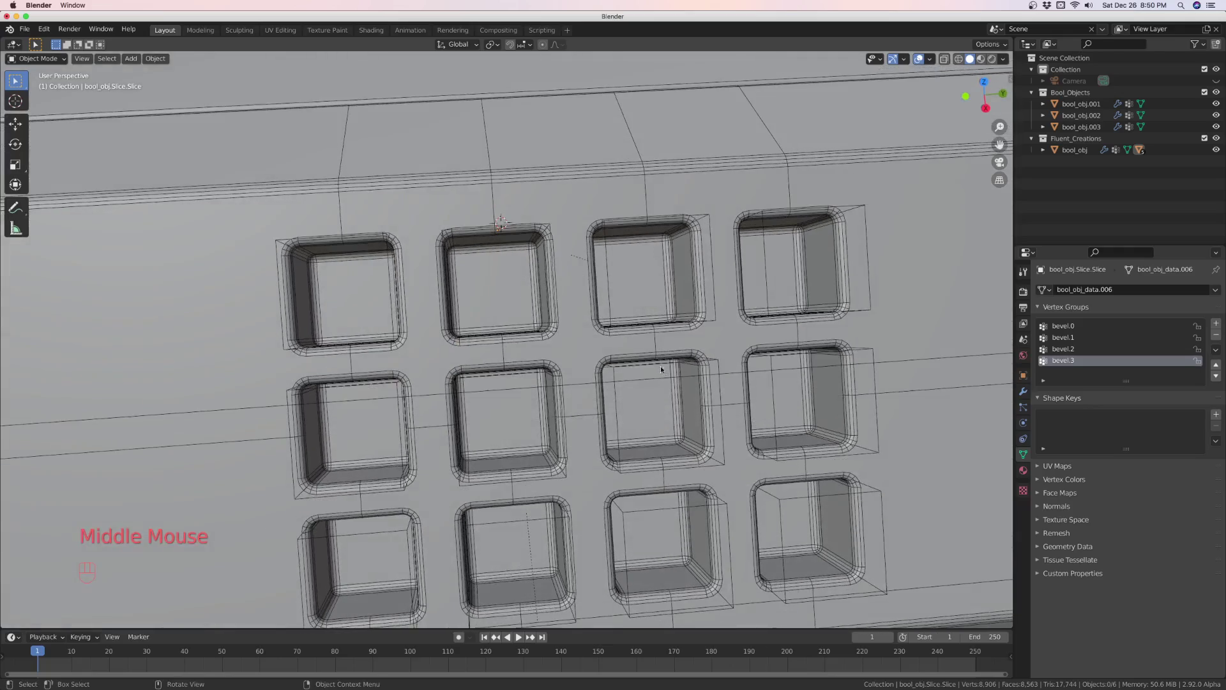
middle_drag(661, 369, 617, 344)
scroll(658, 339, down, 3)
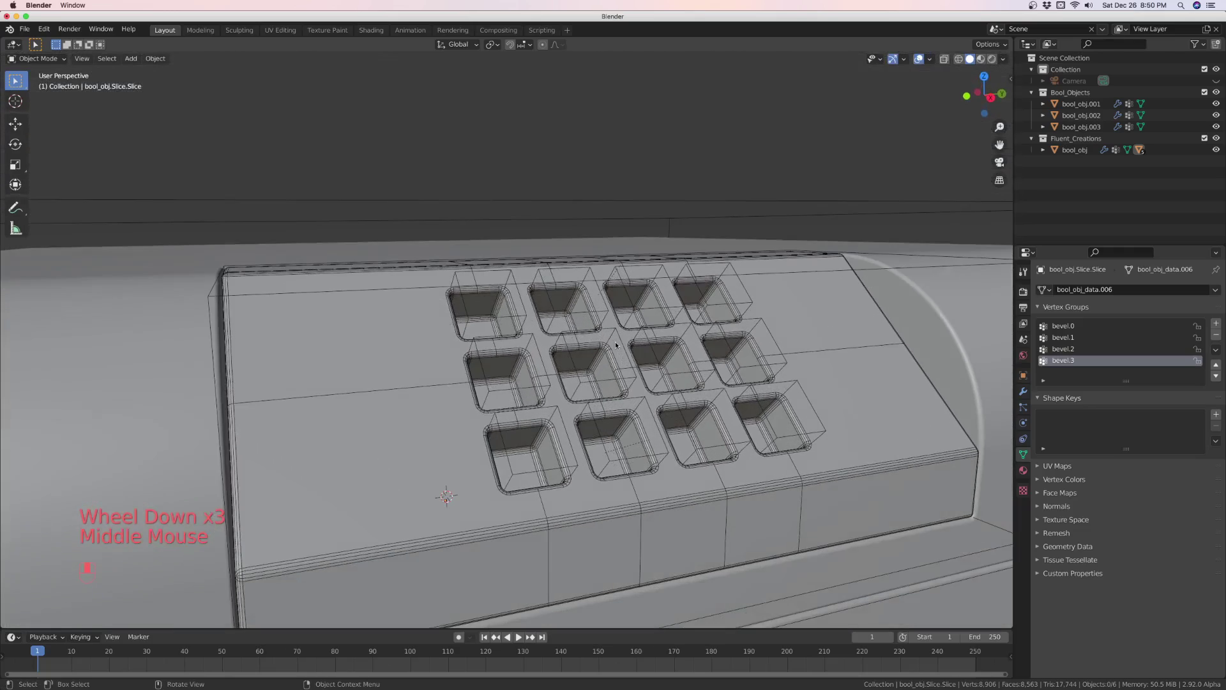
Select the boolean object of the square pocket grid and toggle the boolean objects' visibility to examine the pockets
click(638, 371)
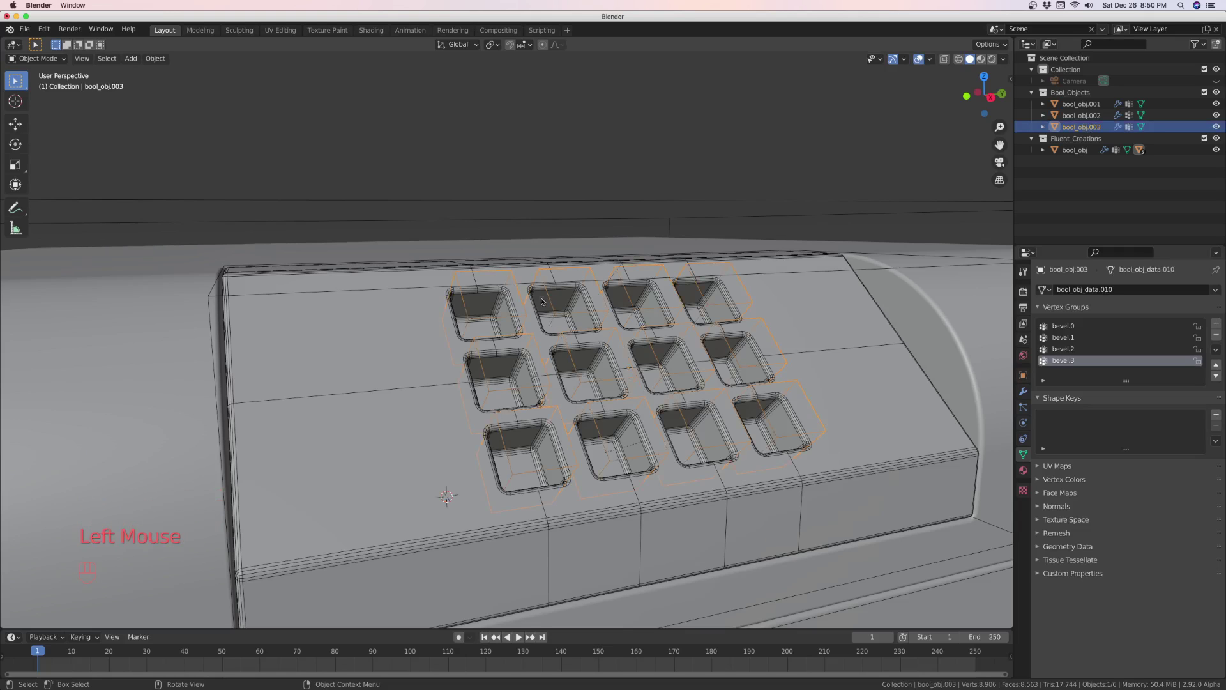
scroll(698, 279, up, 1)
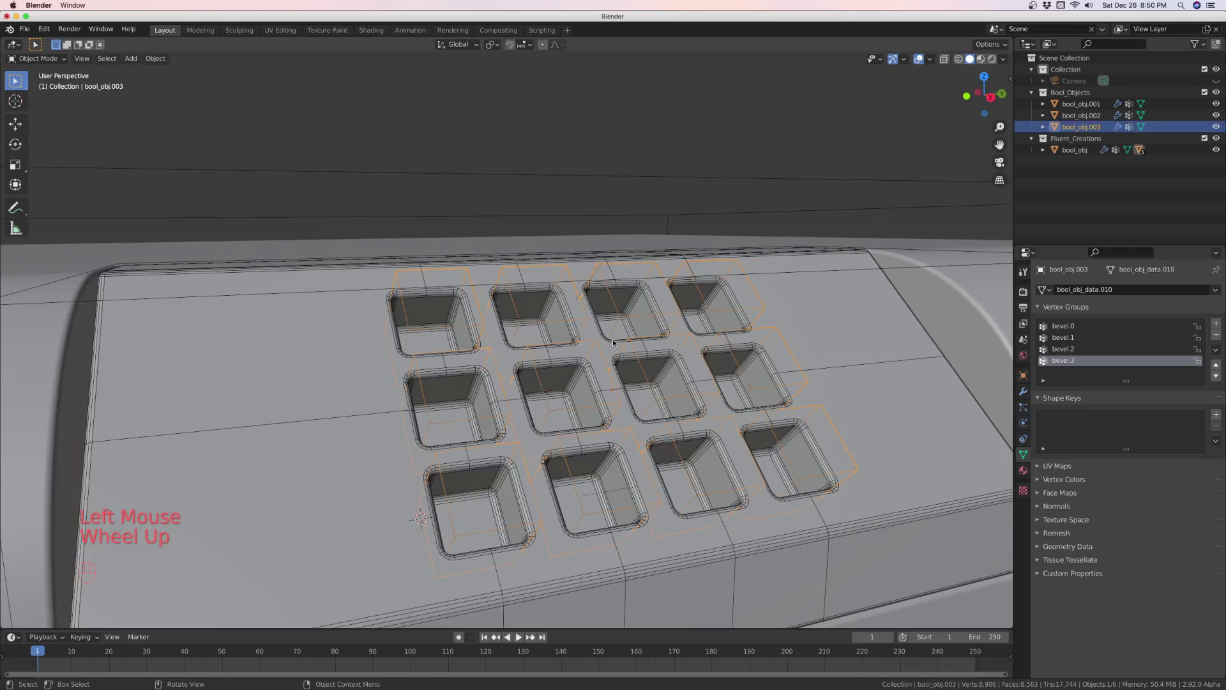
middle_drag(613, 343, 574, 379)
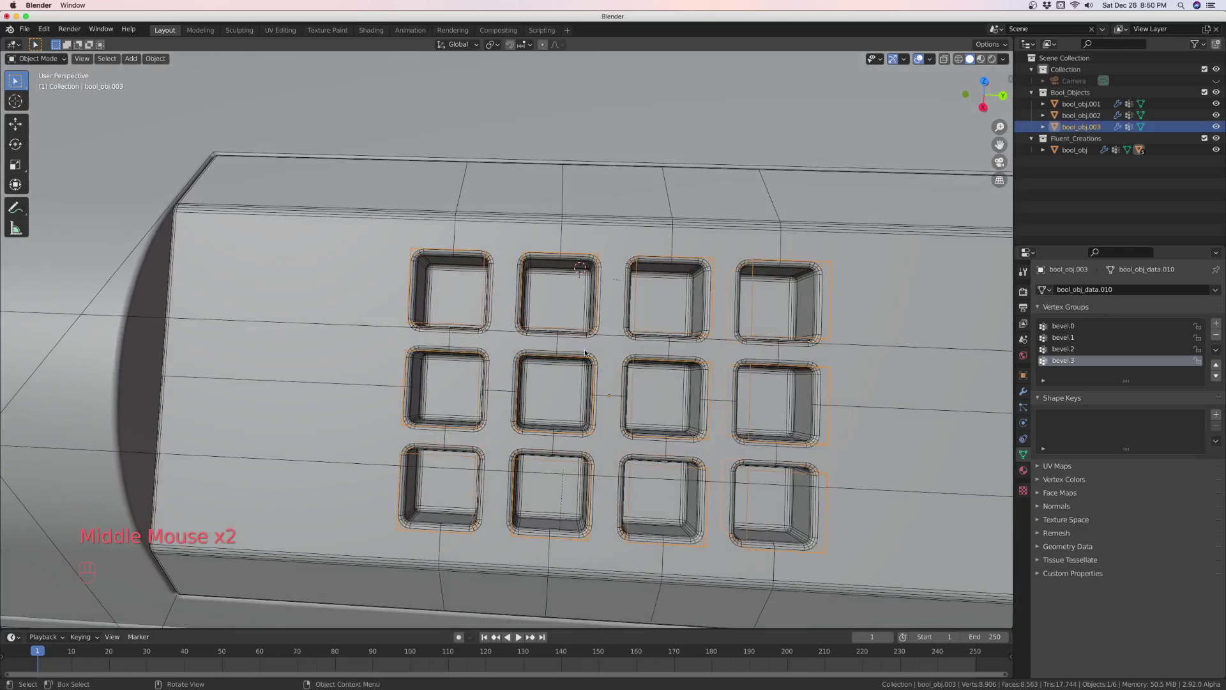
key(f)
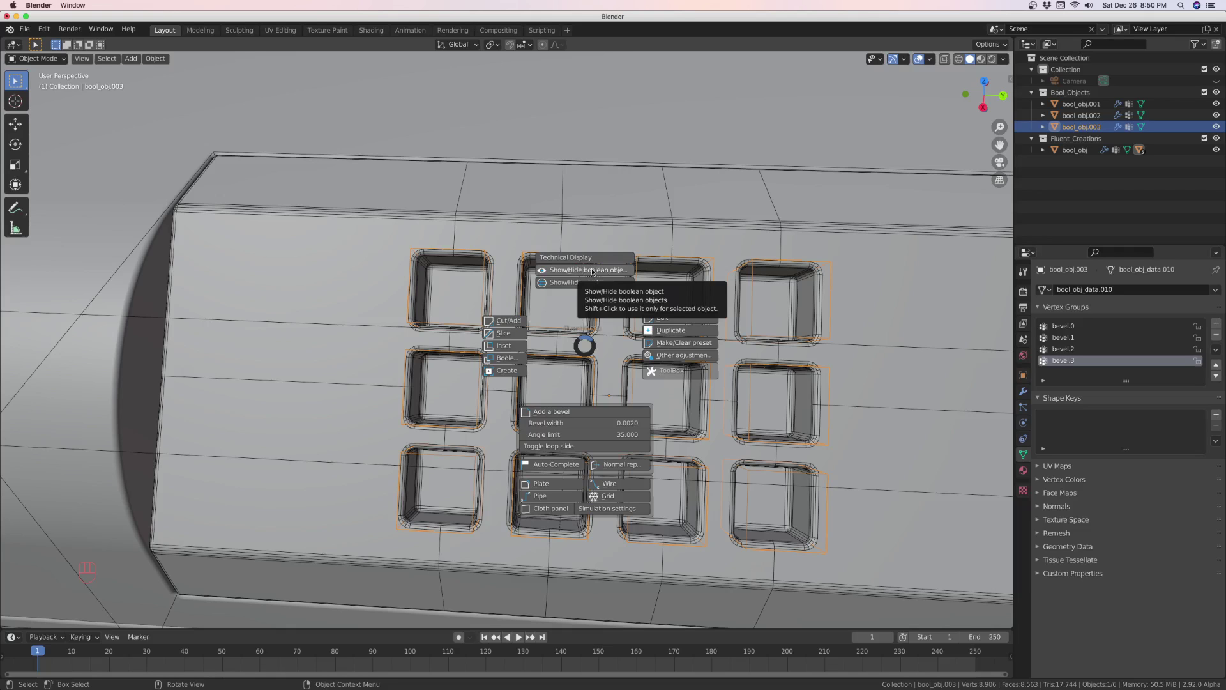
key(Escape)
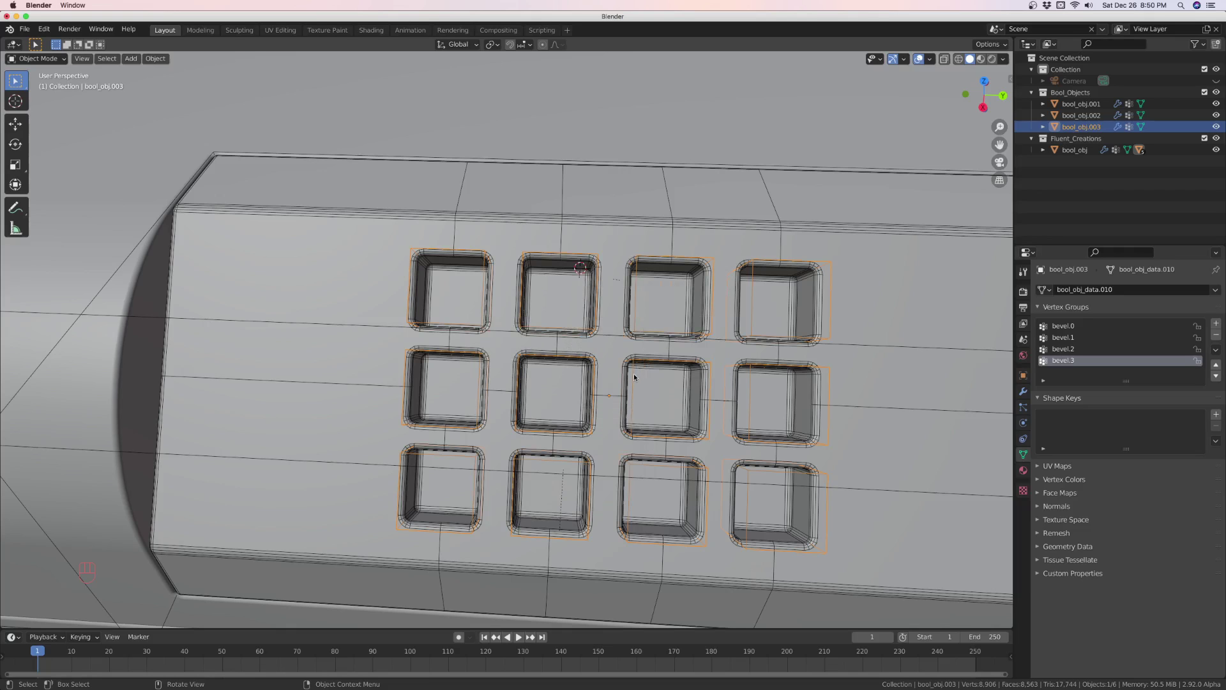
middle_drag(635, 383, 671, 323)
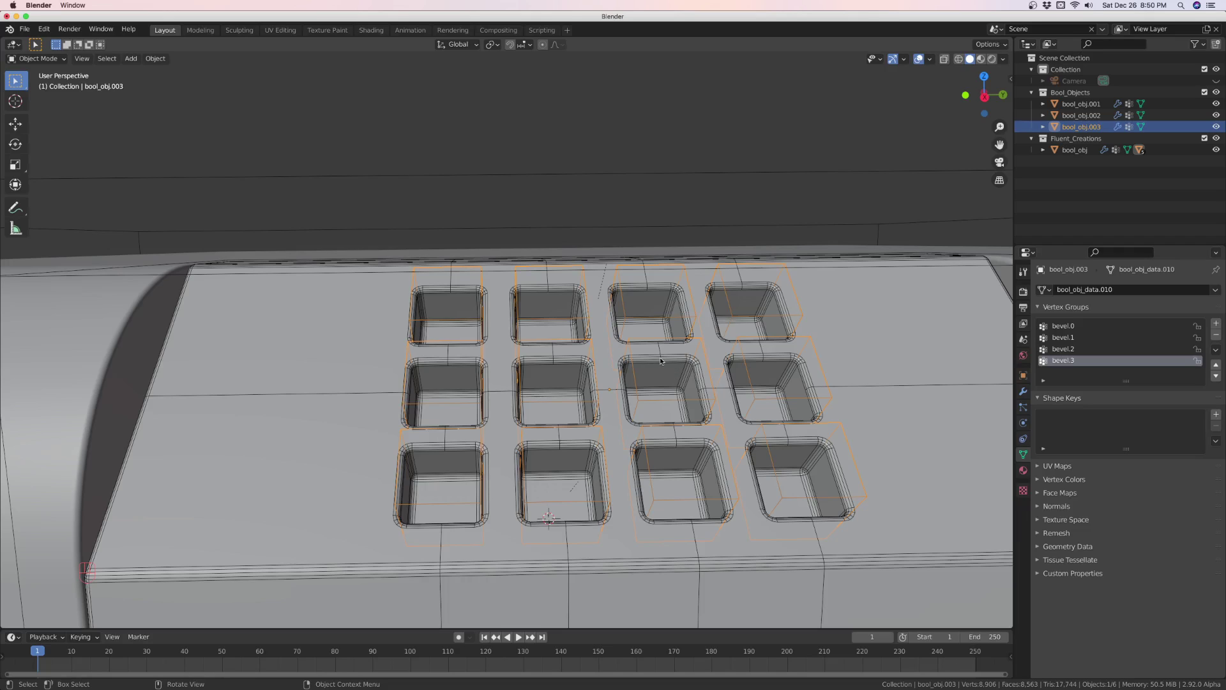
key(h)
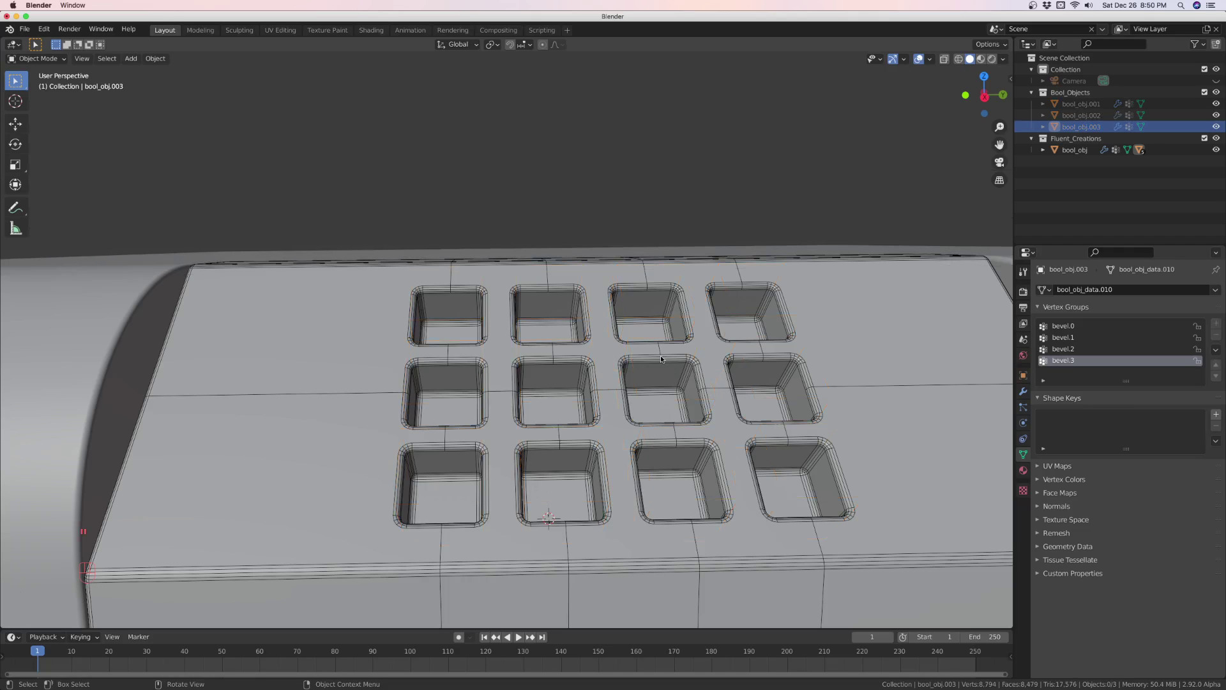
key(alt+h)
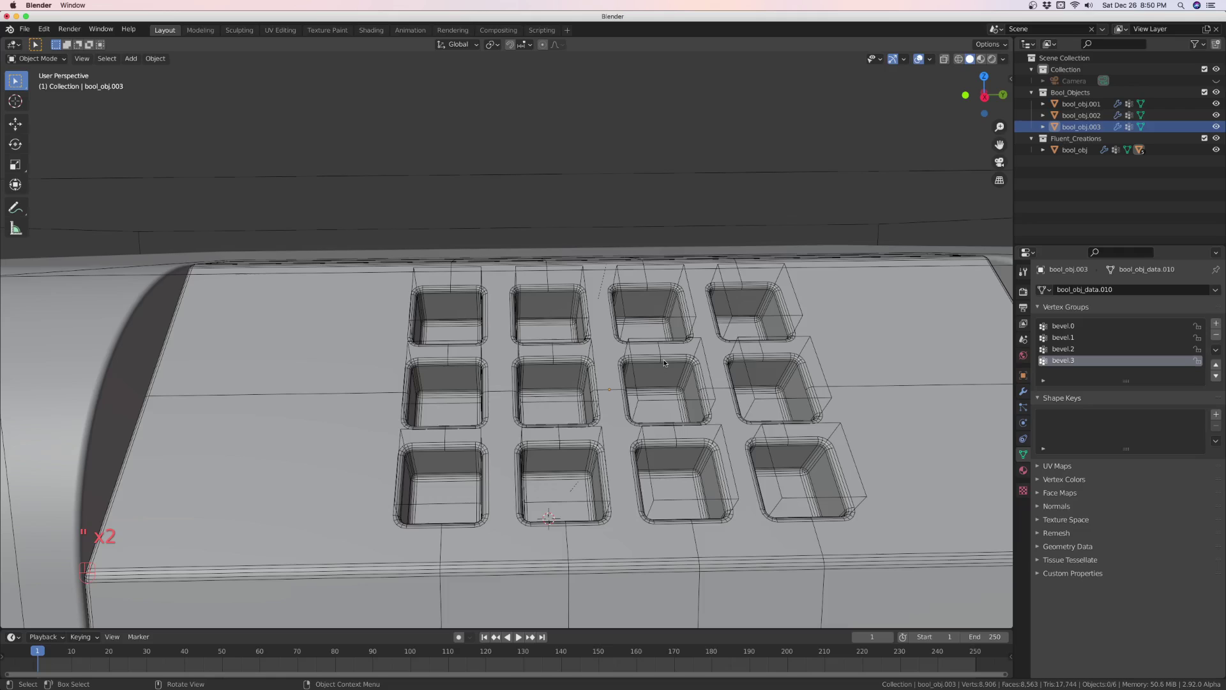
key(h)
key(alt+h)
Select the pocket grid's boolean object and extract it as separate solid blocks with Fluent's Duplicate
mouse_move(660, 366)
middle_down()
mouse_move(660, 382)
mouse_move(652, 375)
middle_up()
click(647, 378)
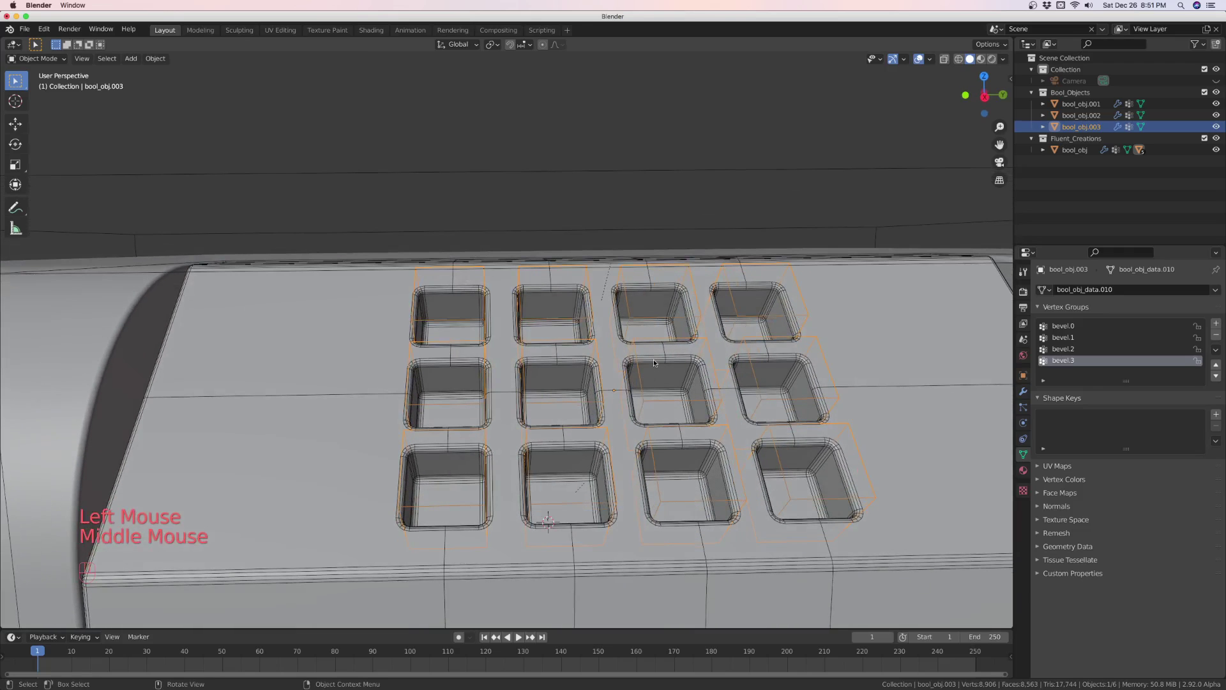
key(f)
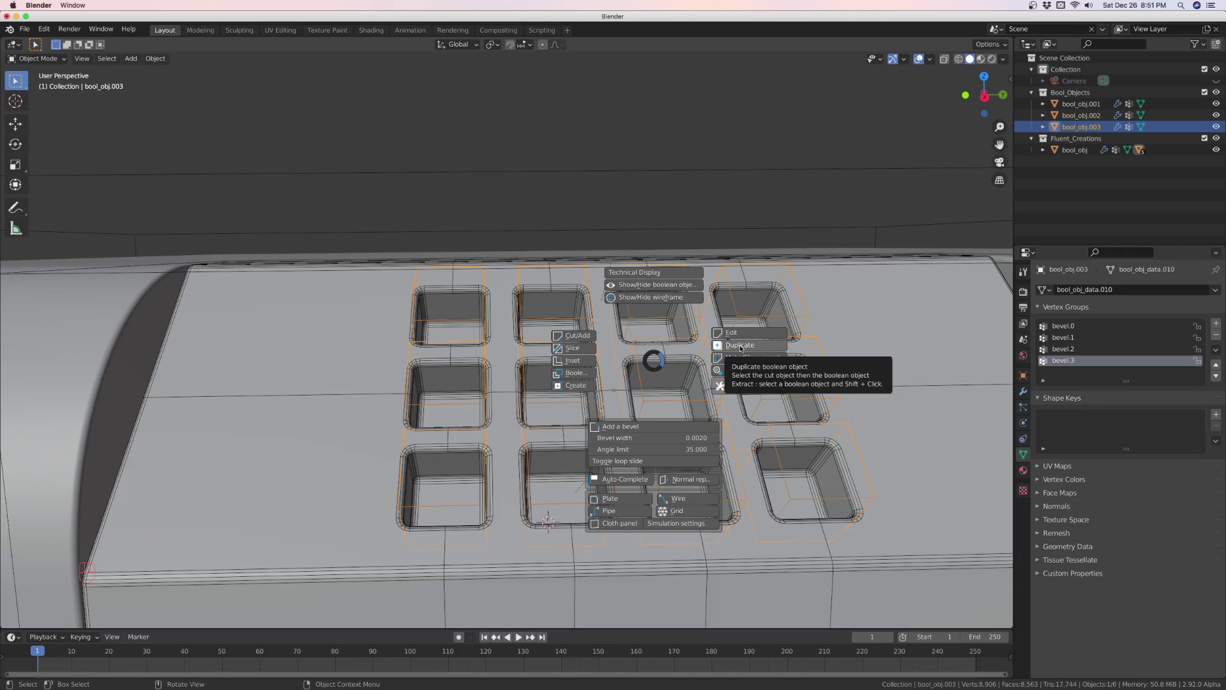
key(shift)
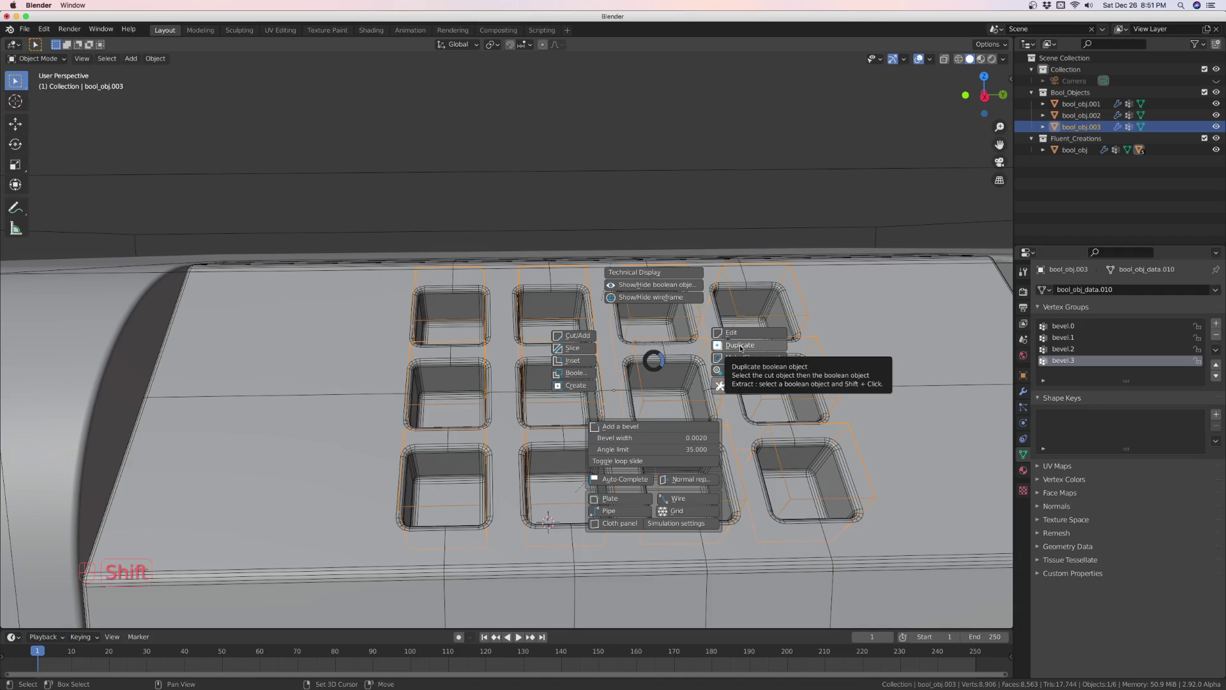
shift+click(740, 346)
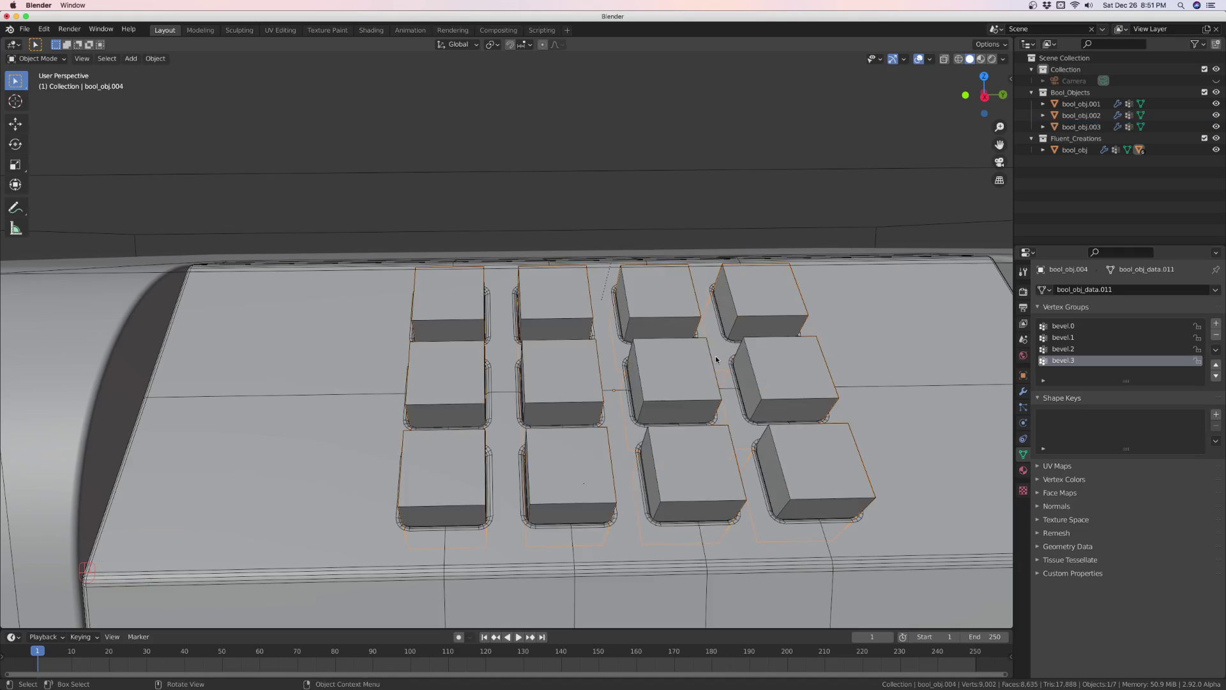
Add a Fluent bevel to the extracted grid of blocks
mouse_move(716, 359)
middle_down()
mouse_move(714, 384)
mouse_move(675, 389)
mouse_move(747, 361)
mouse_move(735, 356)
mouse_move(715, 378)
middle_up()
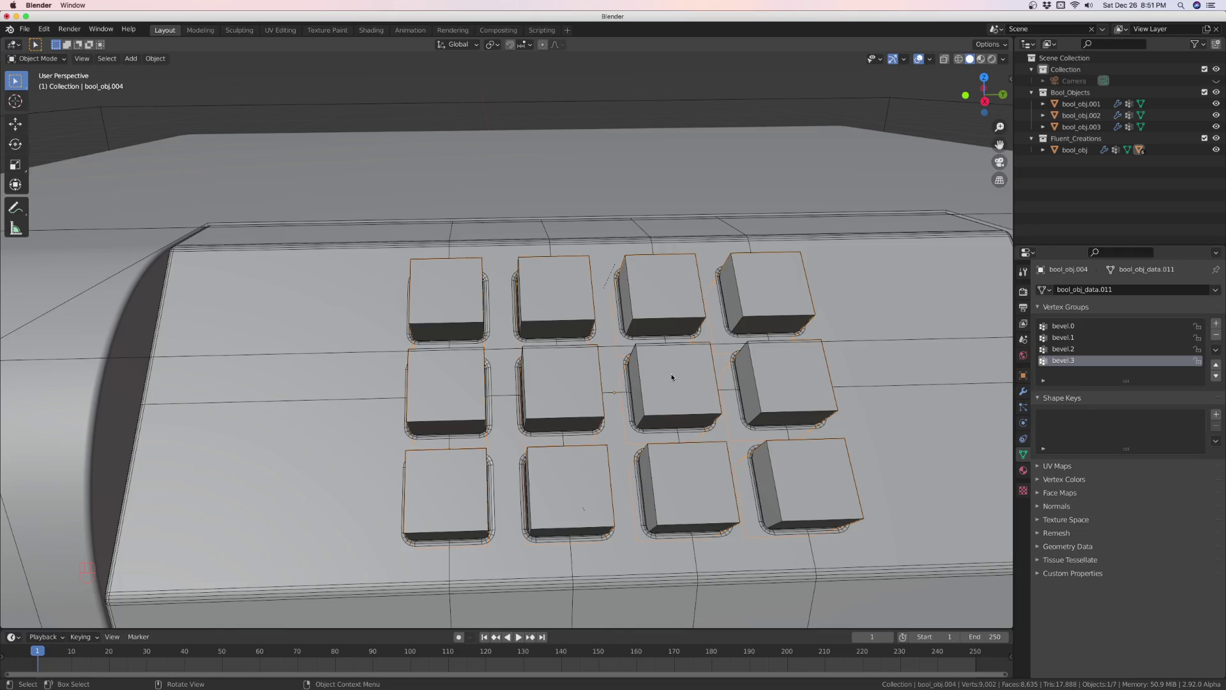
key(f)
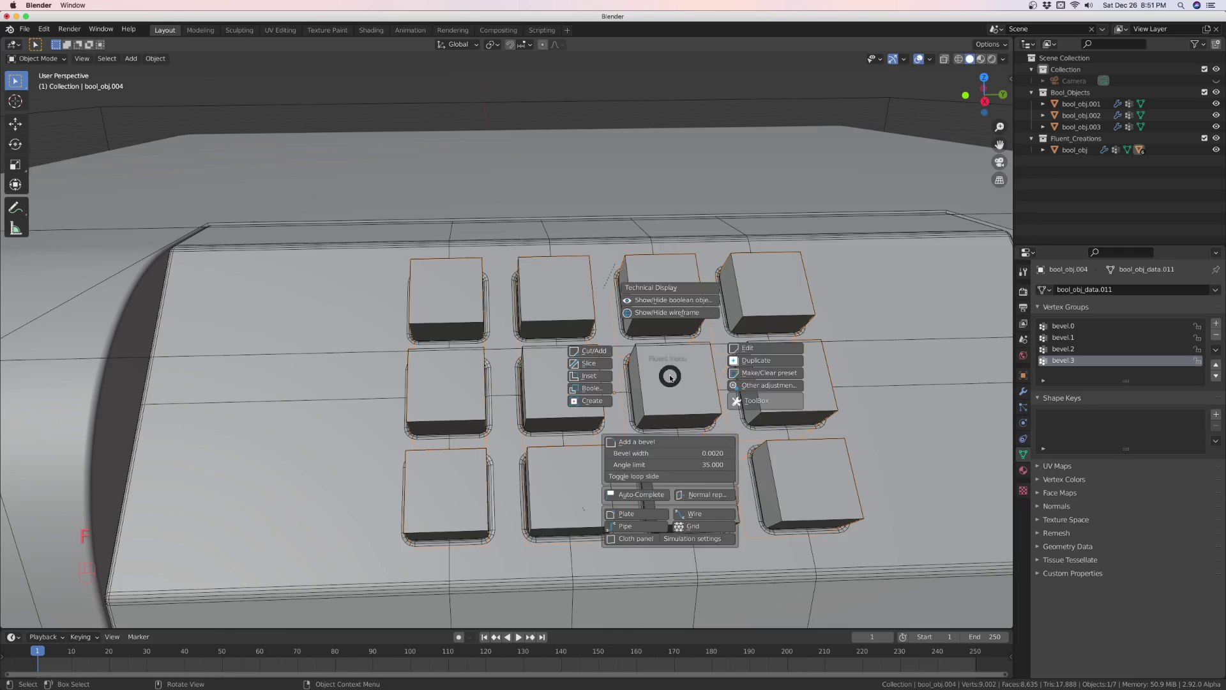
click(676, 444)
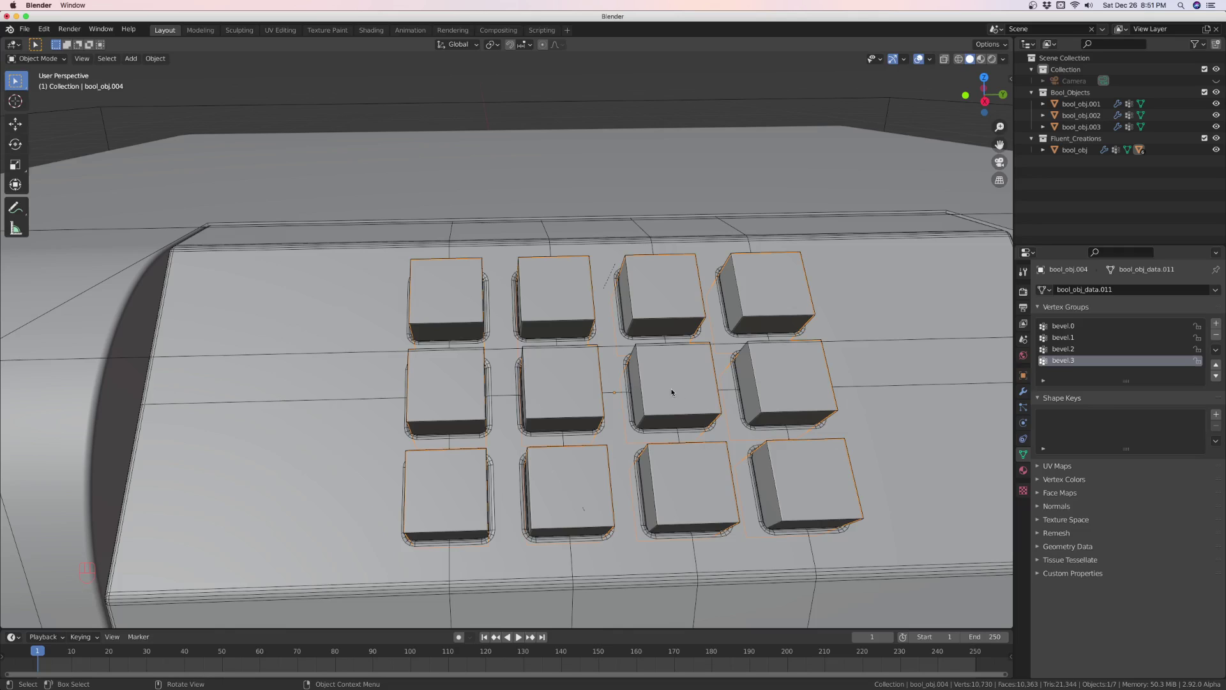
key(f)
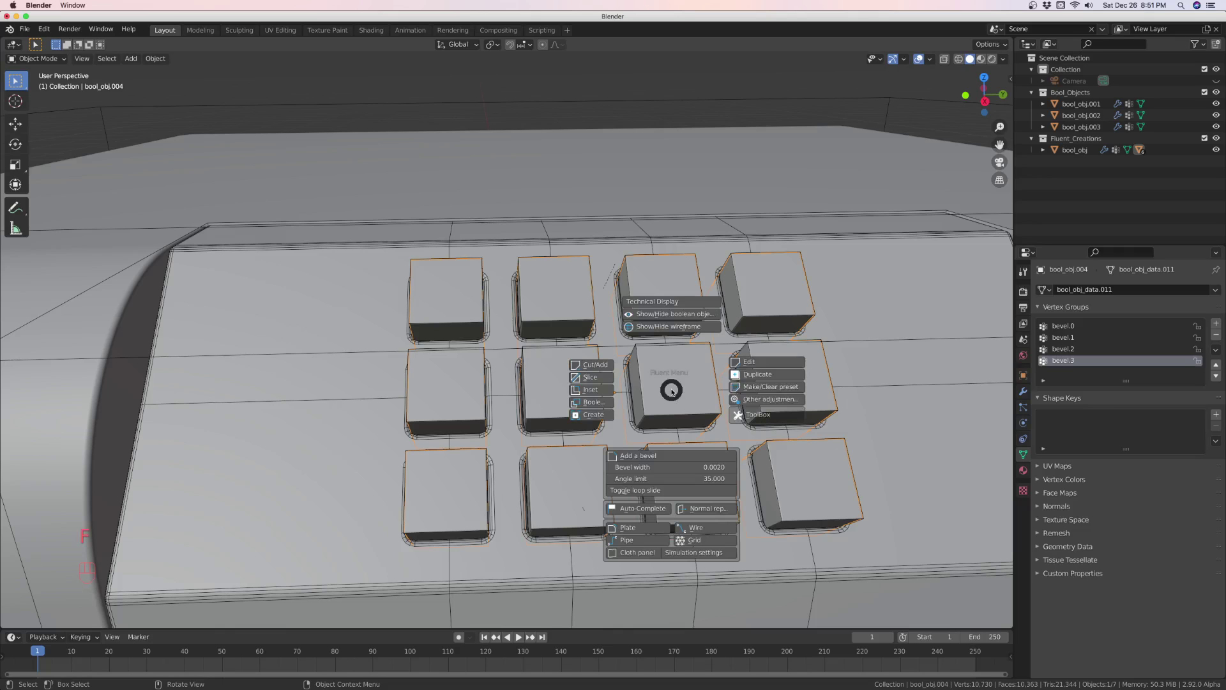
click(653, 455)
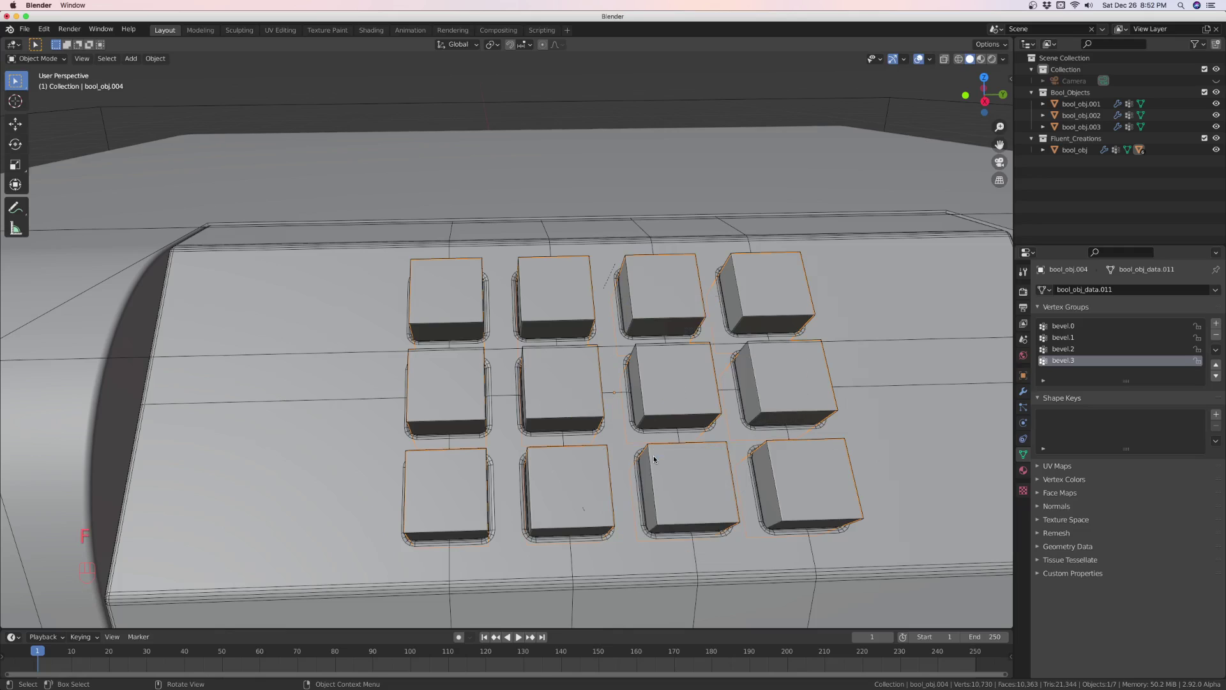
Select the boolean object that cuts the pockets and set its Fluent bevel width to 0.0026
click(660, 398)
click(646, 374)
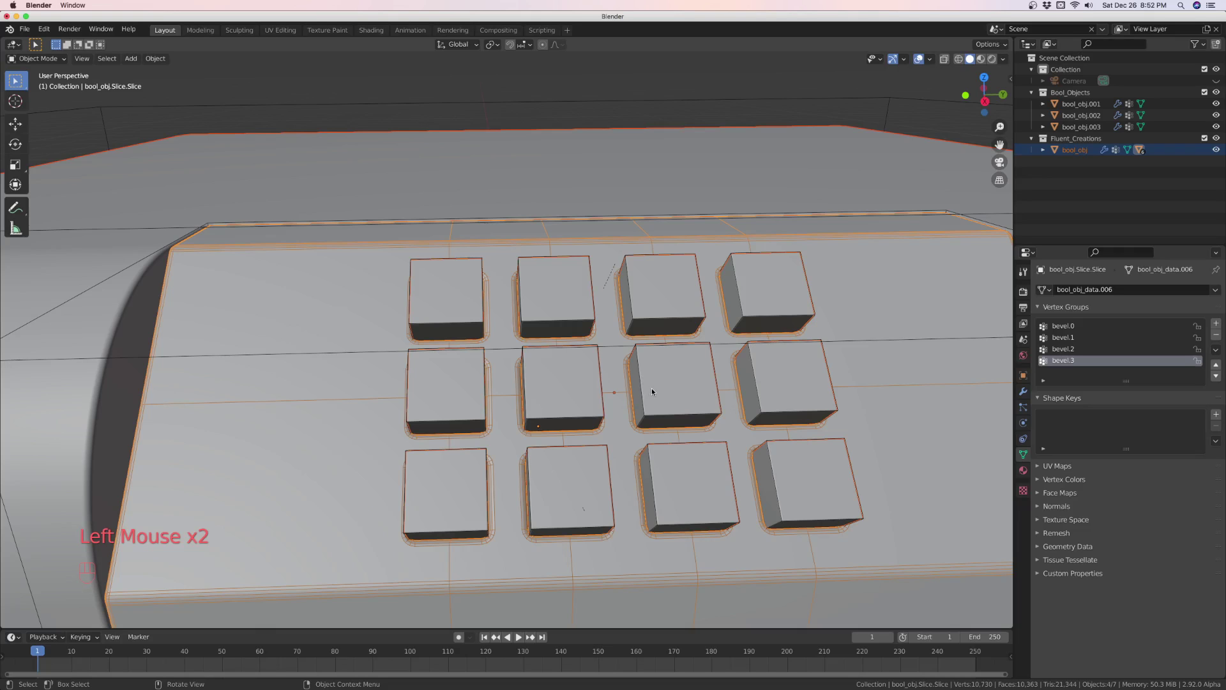
mouse_move(653, 387)
middle_down()
mouse_move(668, 328)
mouse_move(667, 389)
middle_up()
click(641, 373)
middle_click(661, 374)
key(f)
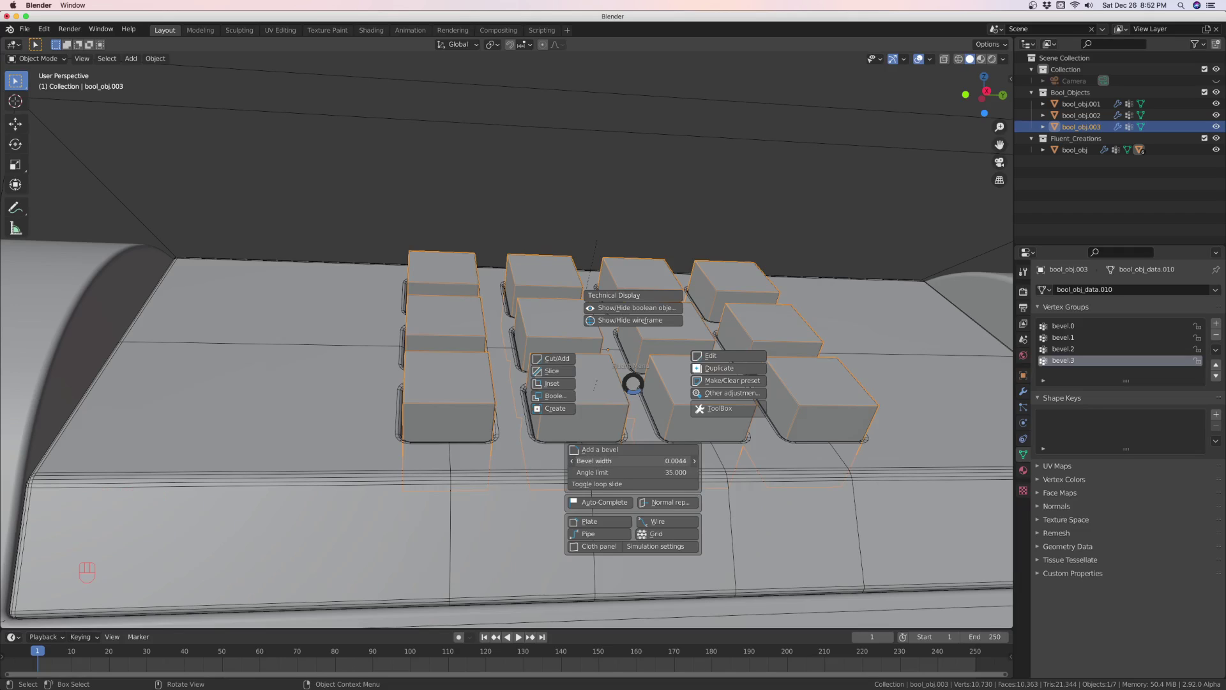
mouse_move(637, 461)
mouse_down()
mouse_move(663, 461)
mouse_move(637, 461)
mouse_up()
click(615, 431)
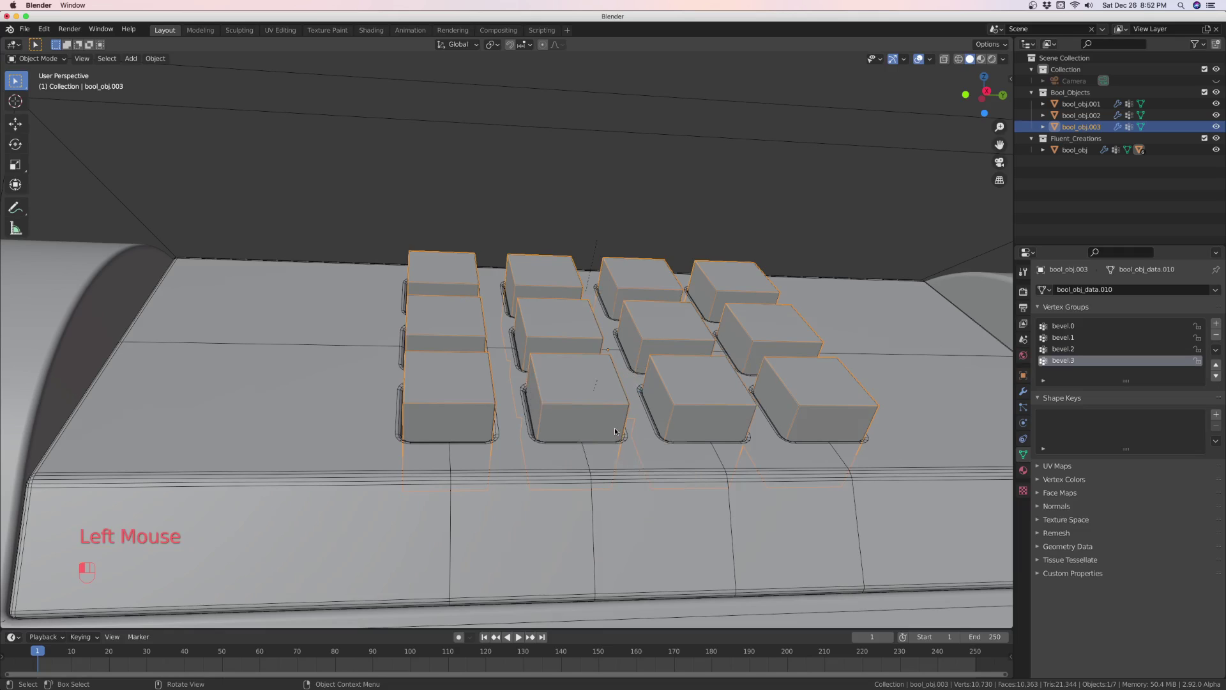
Cycle the selection through the overlapping objects to the pocket boolean object and add a Fluent bevel to it
click(615, 432)
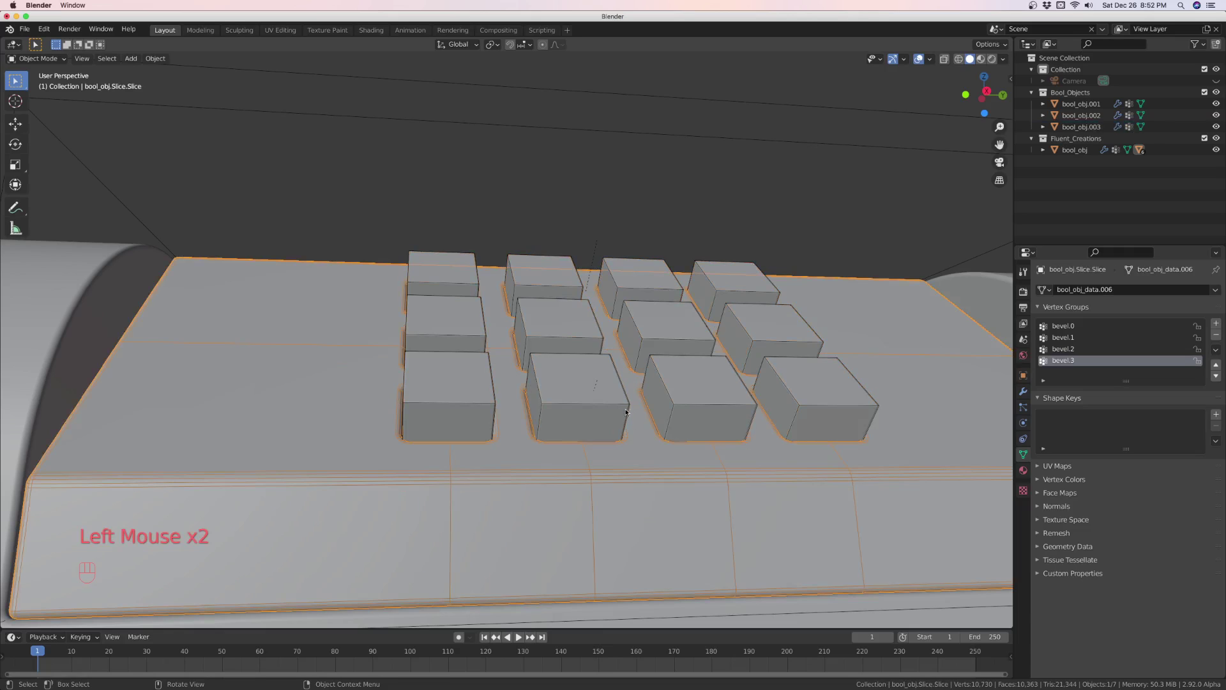
click(625, 413)
click(615, 416)
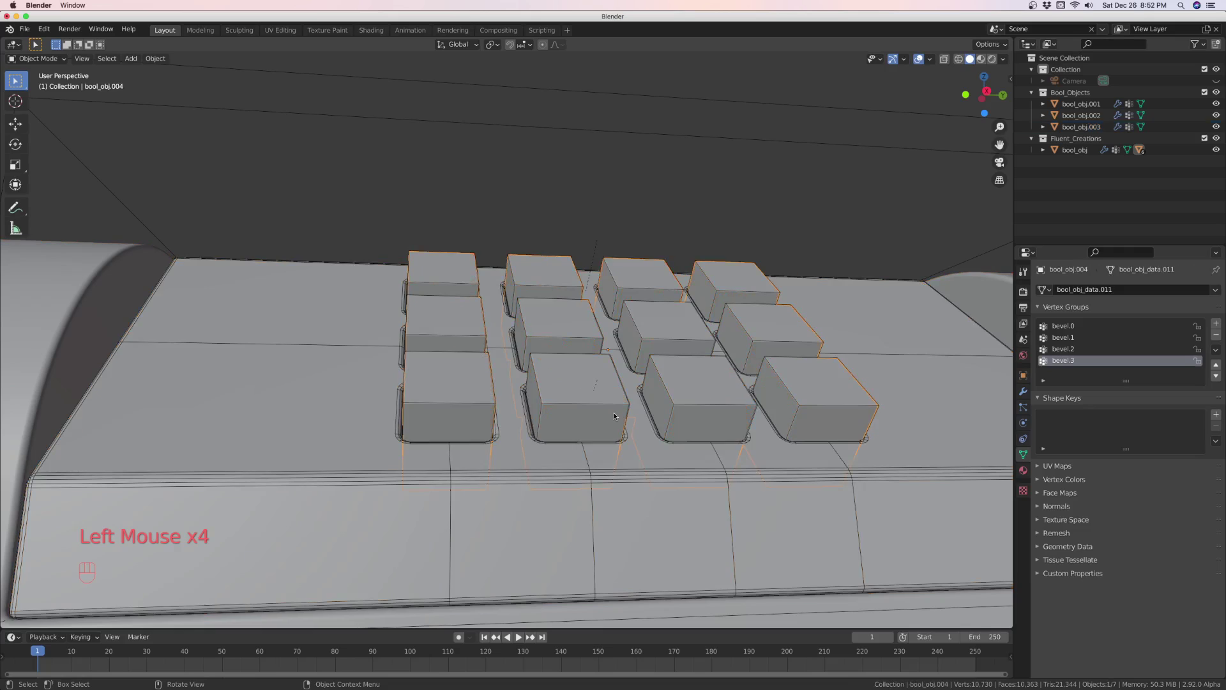
click(608, 409)
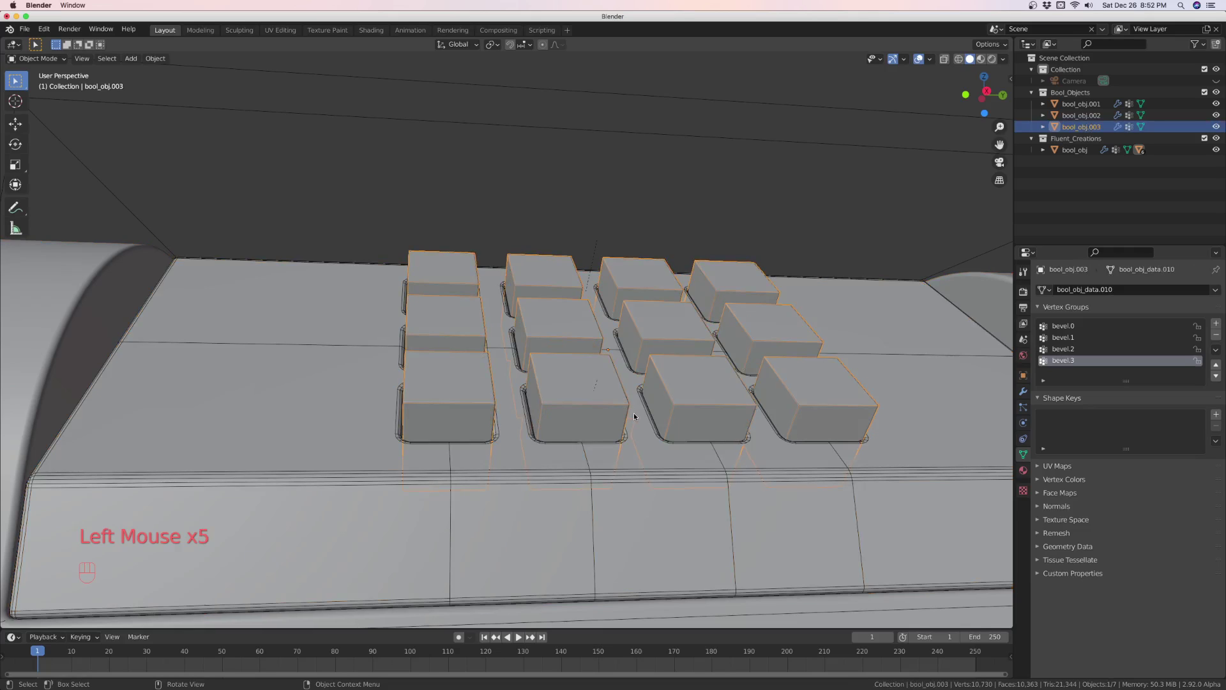
key(f)
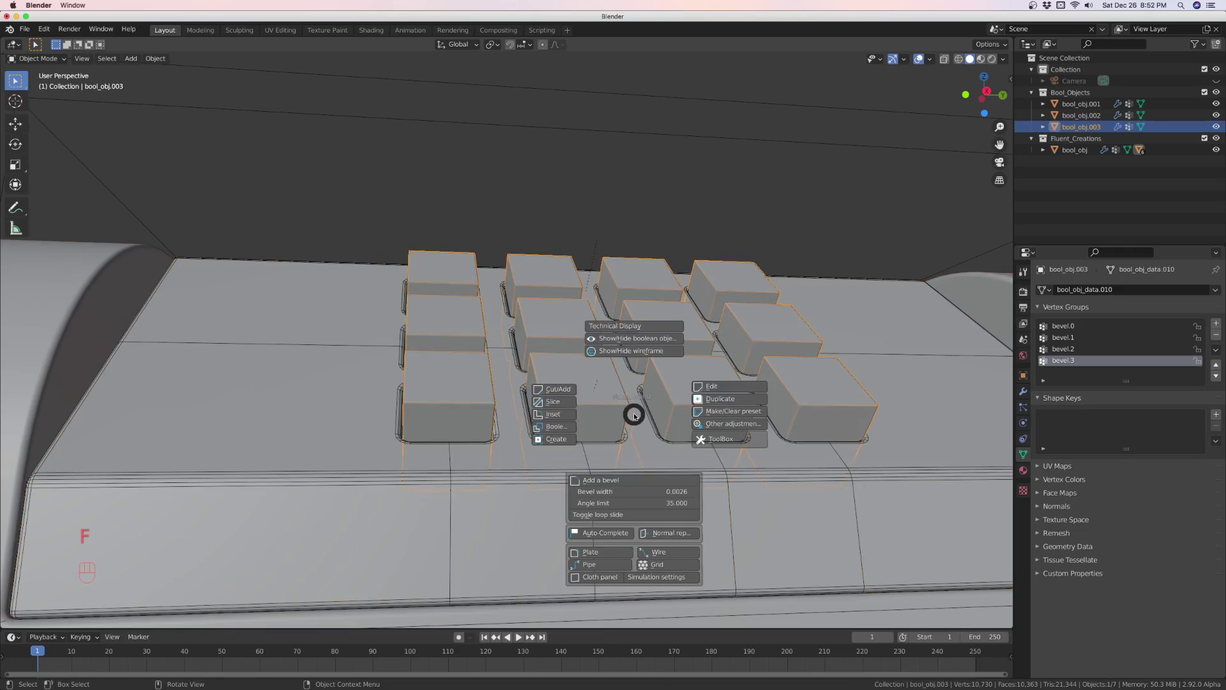
click(618, 480)
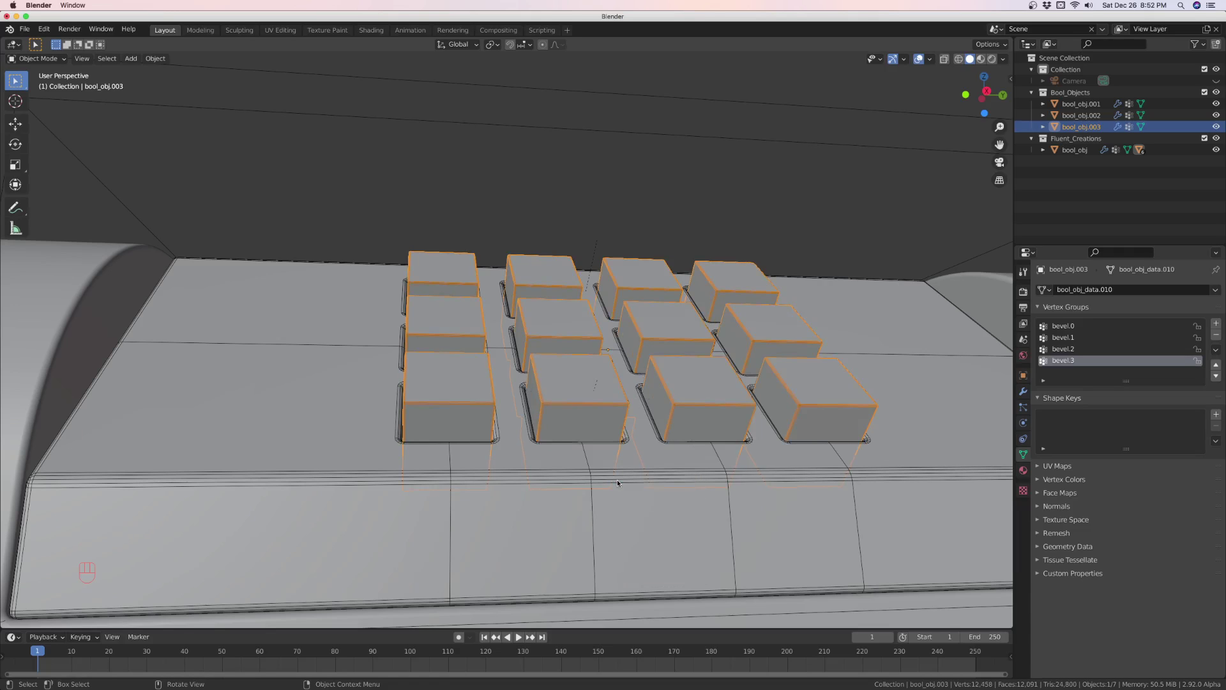
Deselect the blocks, hide the boolean objects and select the latch piece
mouse_move(648, 419)
middle_down()
mouse_move(649, 430)
mouse_move(651, 418)
middle_up()
key(alt+a)
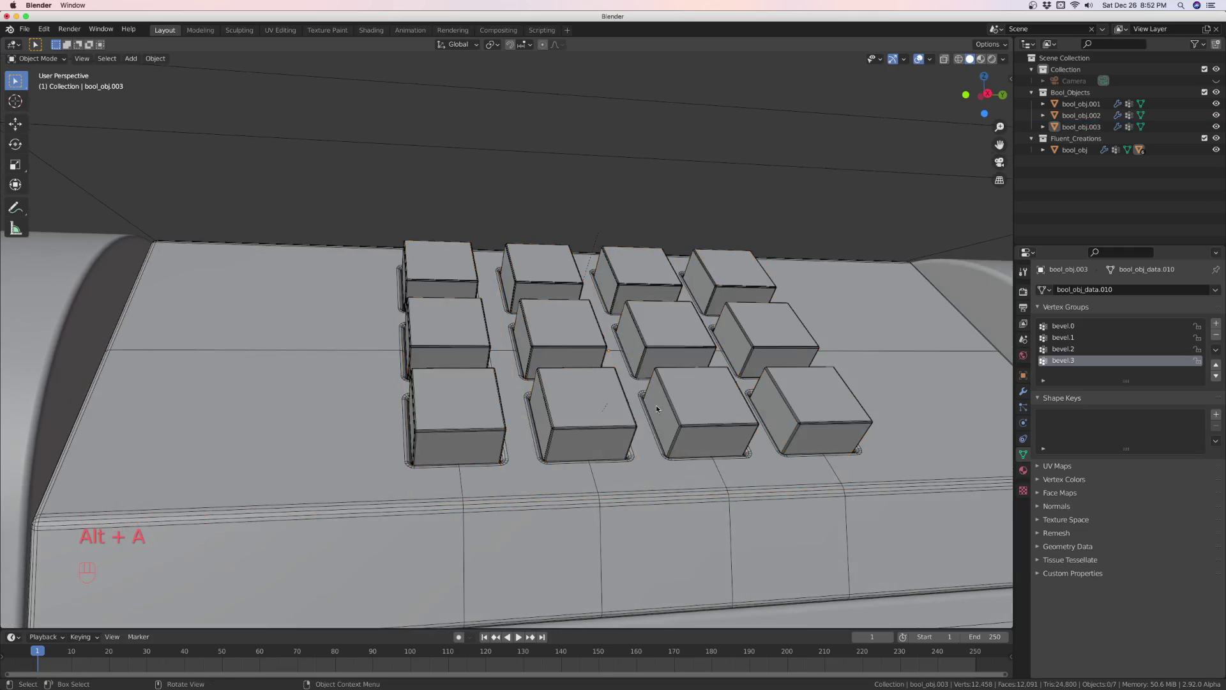
key(apostrophe)
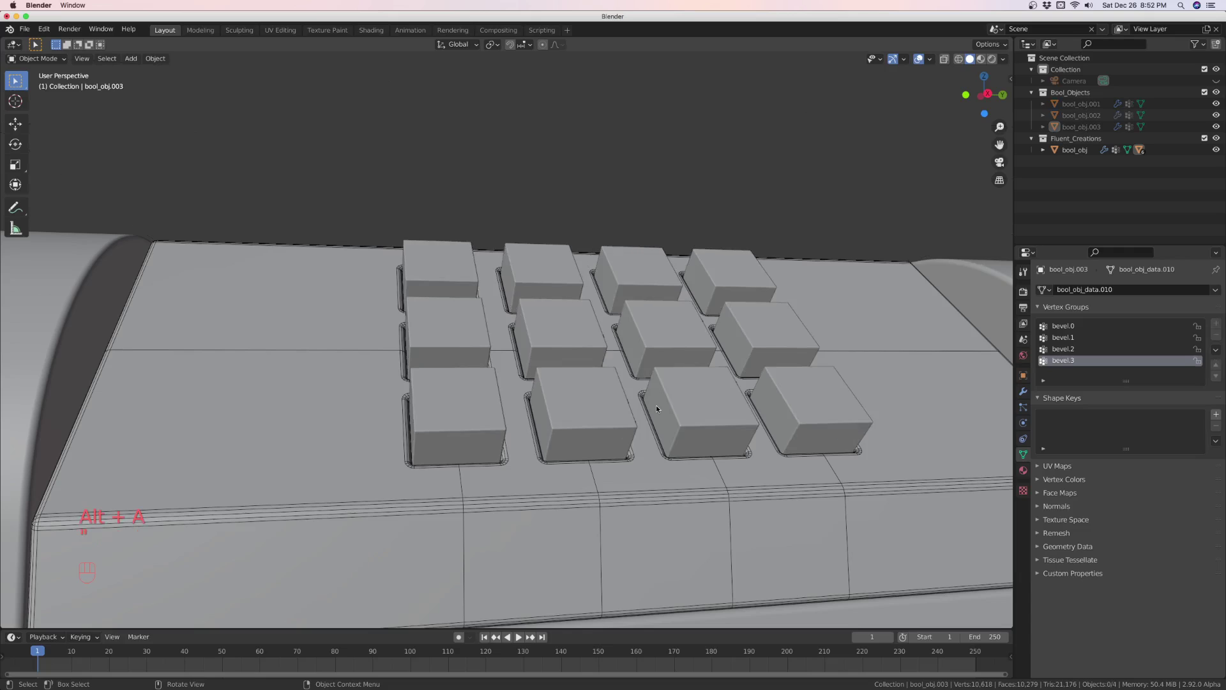
click(636, 469)
key(apostrophe)
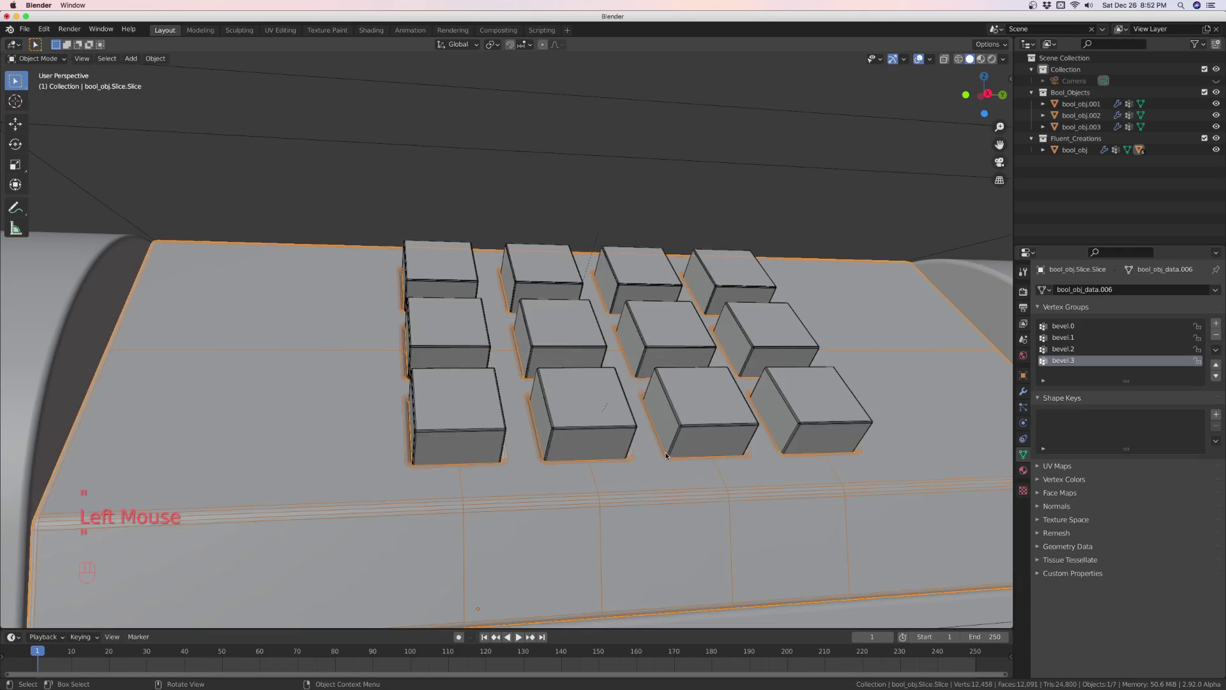
key(apostrophe)
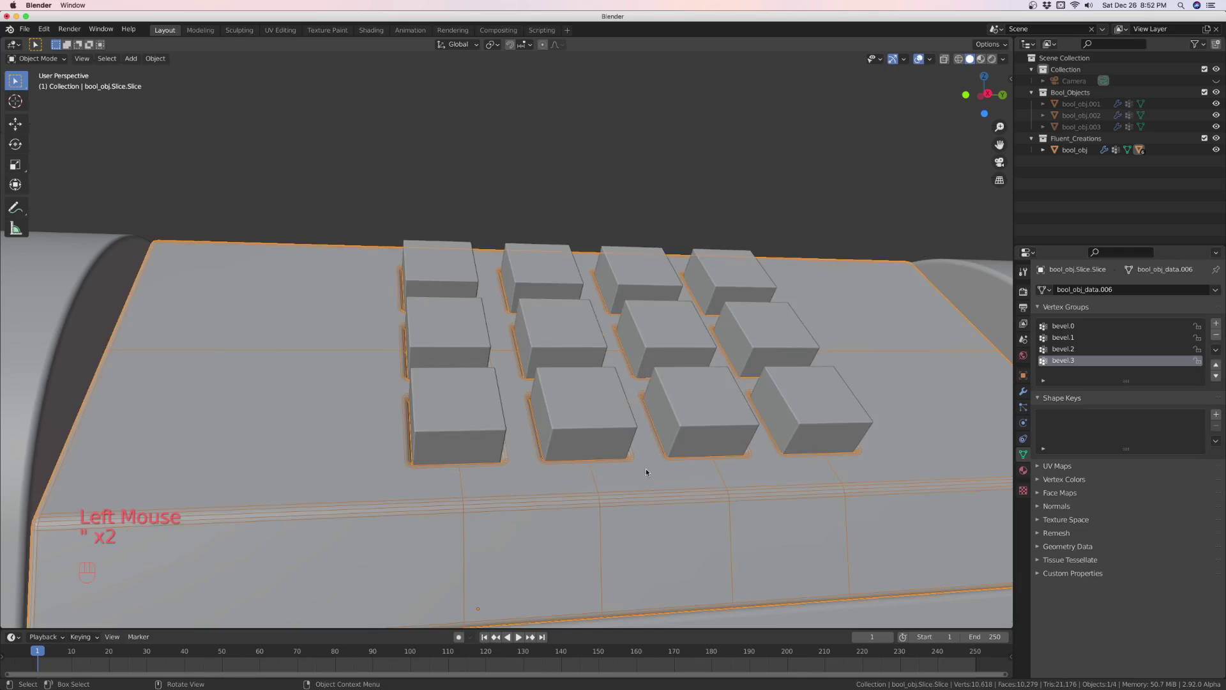
Turn off Fluent's wireframe display for the latch piece
click(645, 444)
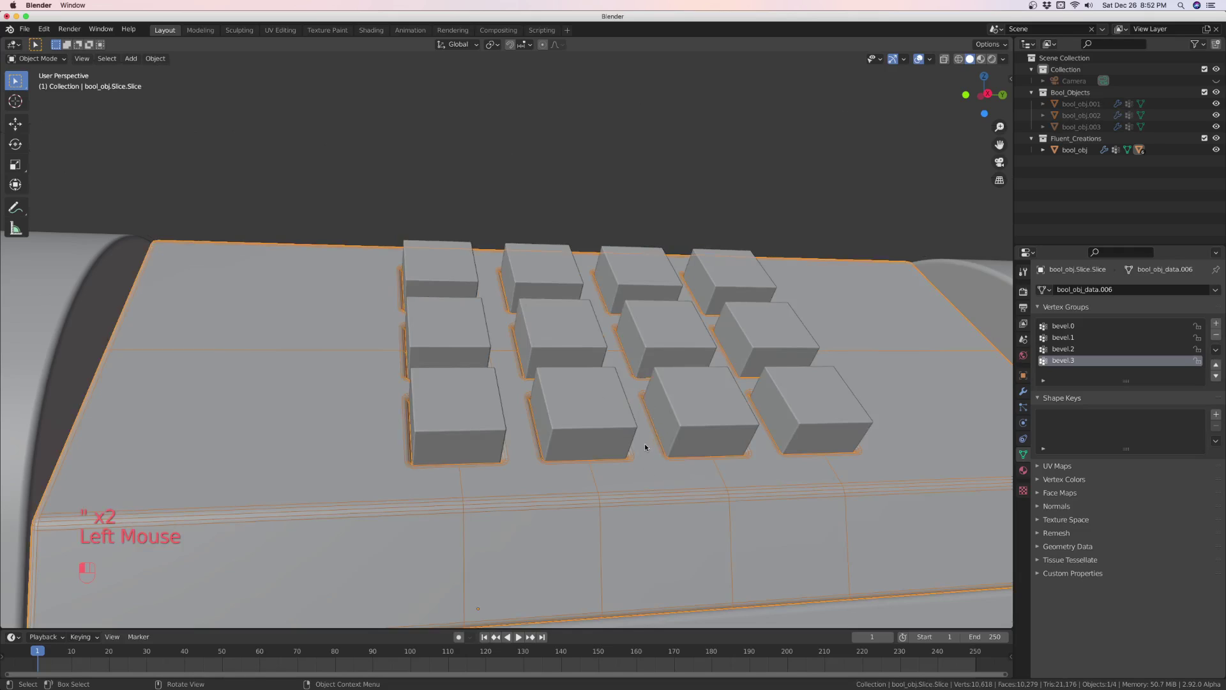
click(648, 460)
key(f)
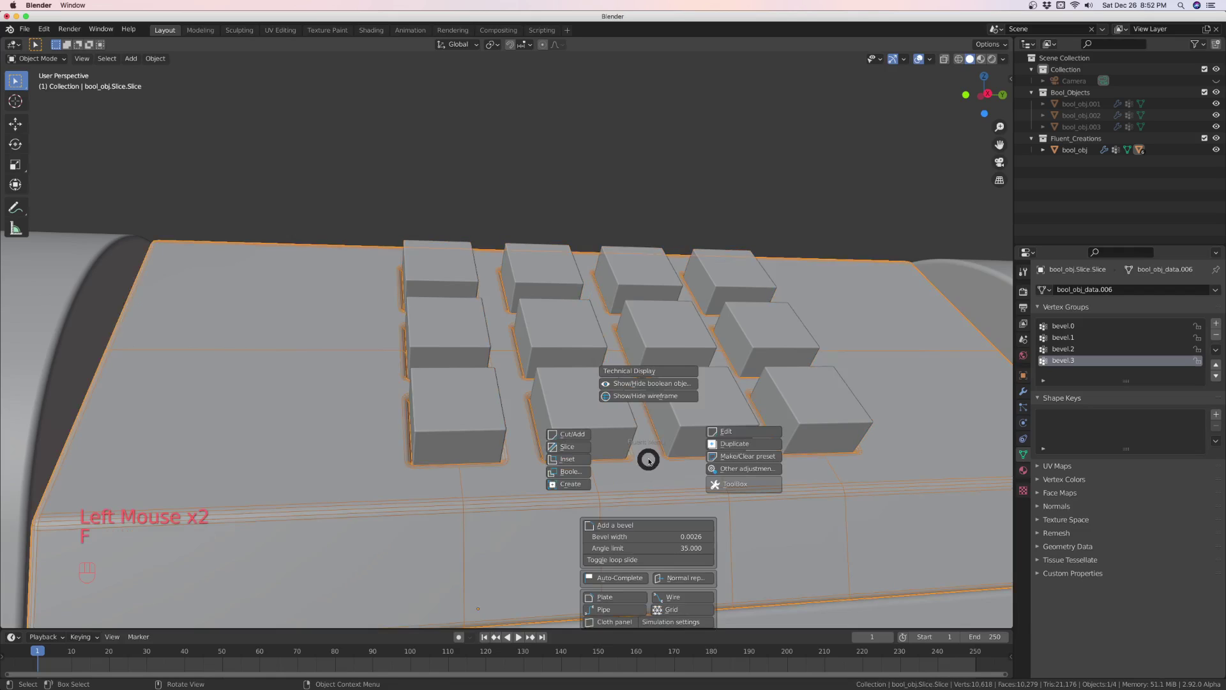
click(652, 396)
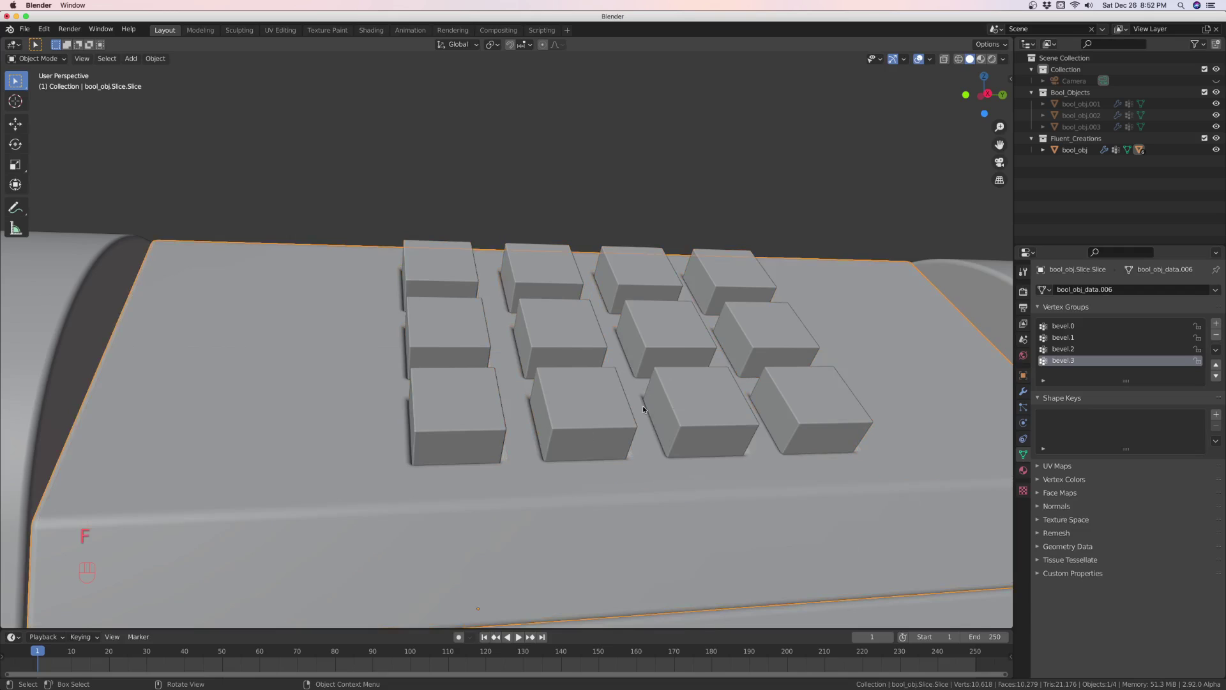
Select the extracted blocks and increase their Fluent bevel width to round the button edges
middle_drag(642, 405, 615, 420)
click(597, 417)
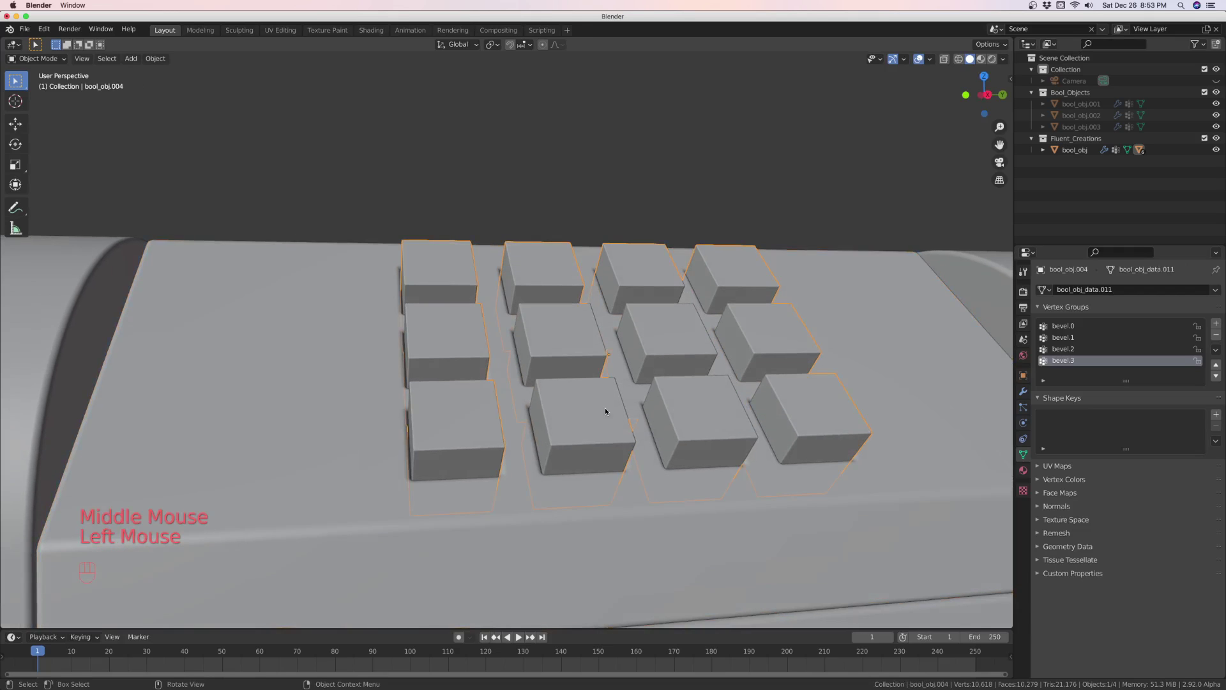
click(589, 407)
click(578, 410)
key(f)
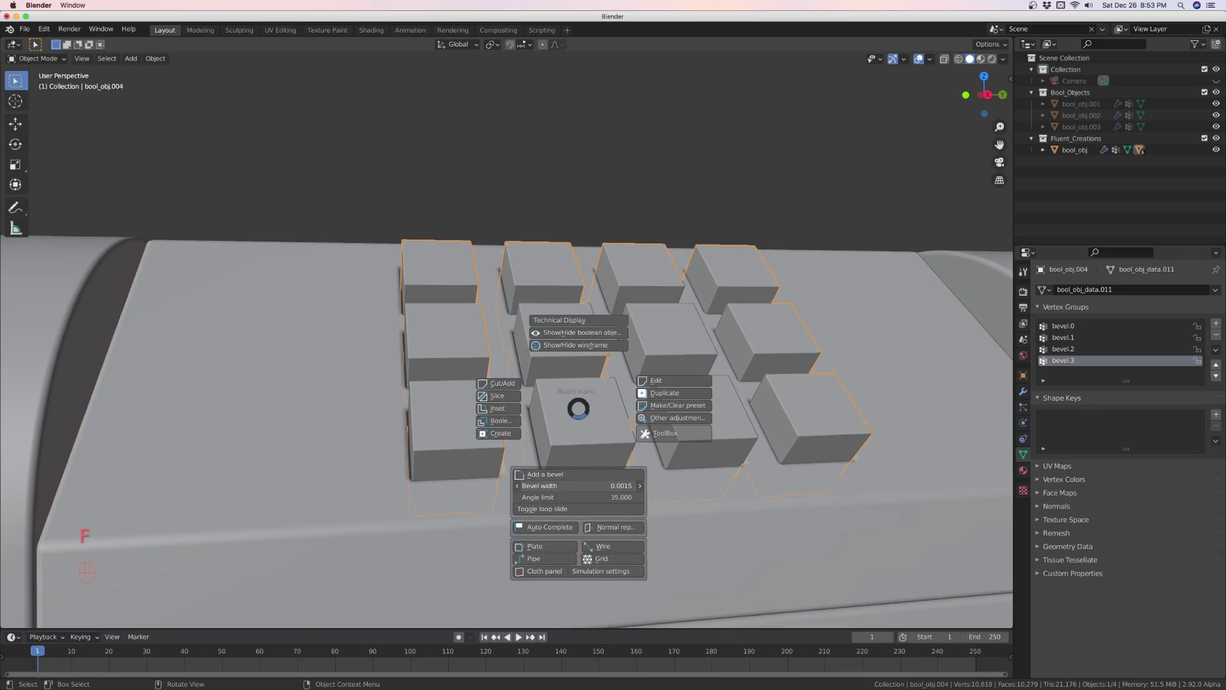
mouse_move(579, 486)
mouse_down()
mouse_move(629, 486)
mouse_move(600, 486)
mouse_up()
Deselect everything and examine the bevelled buttons and the latch piece on the whole case
middle_drag(601, 461, 677, 341)
key(alt+a)
scroll(624, 419, down, 8)
scroll(638, 397, down, 1)
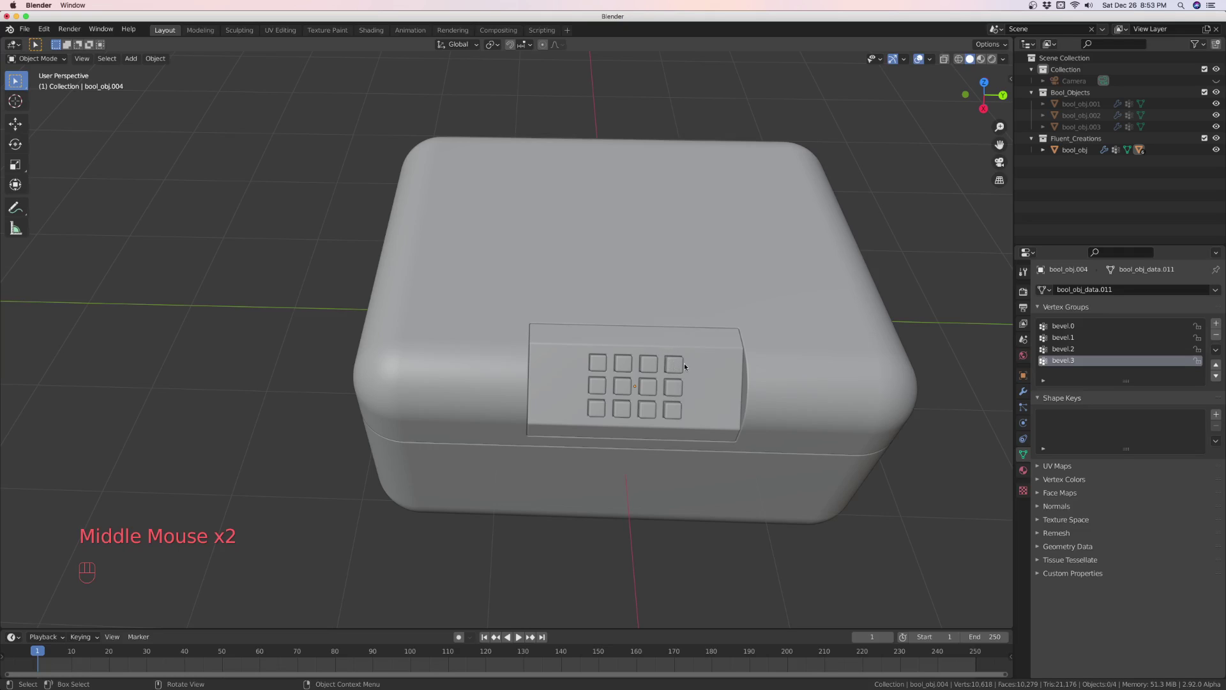
scroll(661, 356, down, 1)
scroll(696, 363, up, 4)
middle_drag(696, 363, 661, 329)
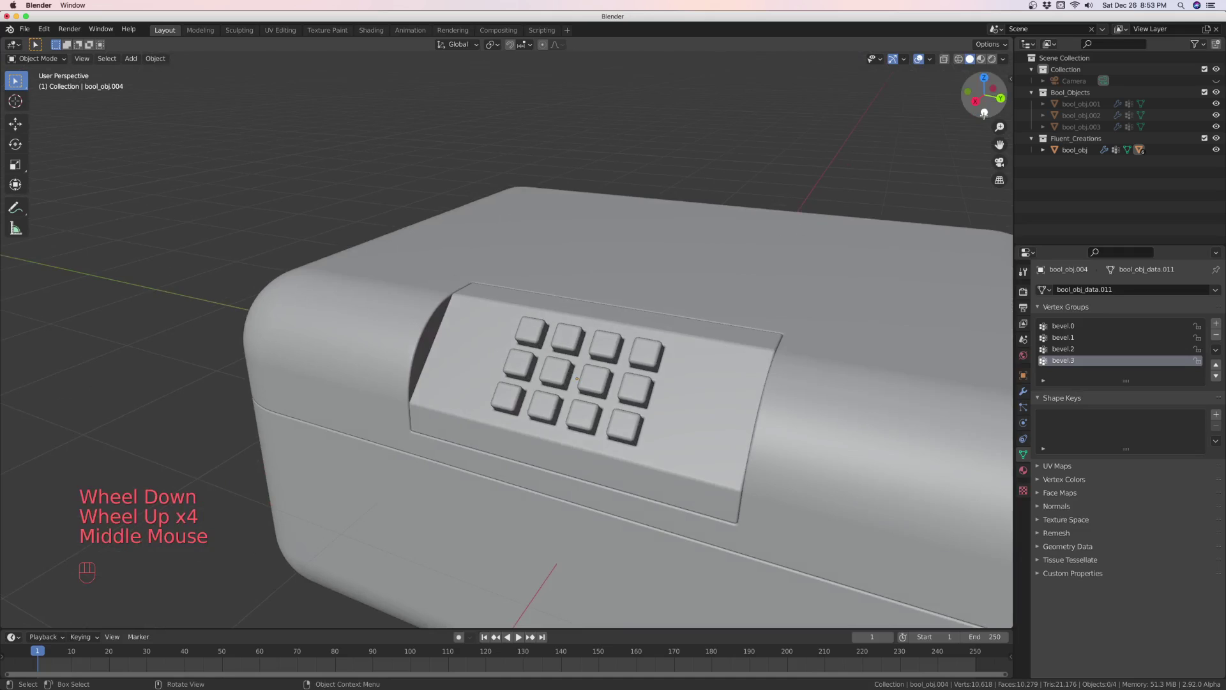
click(1033, 6)
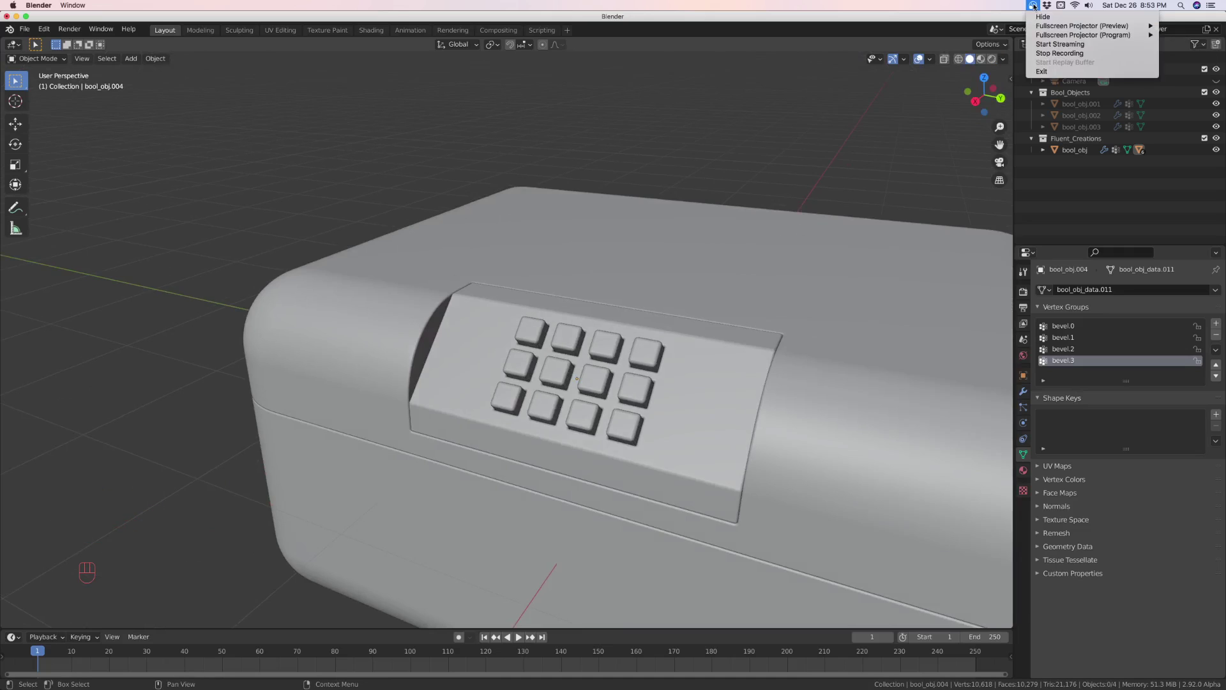